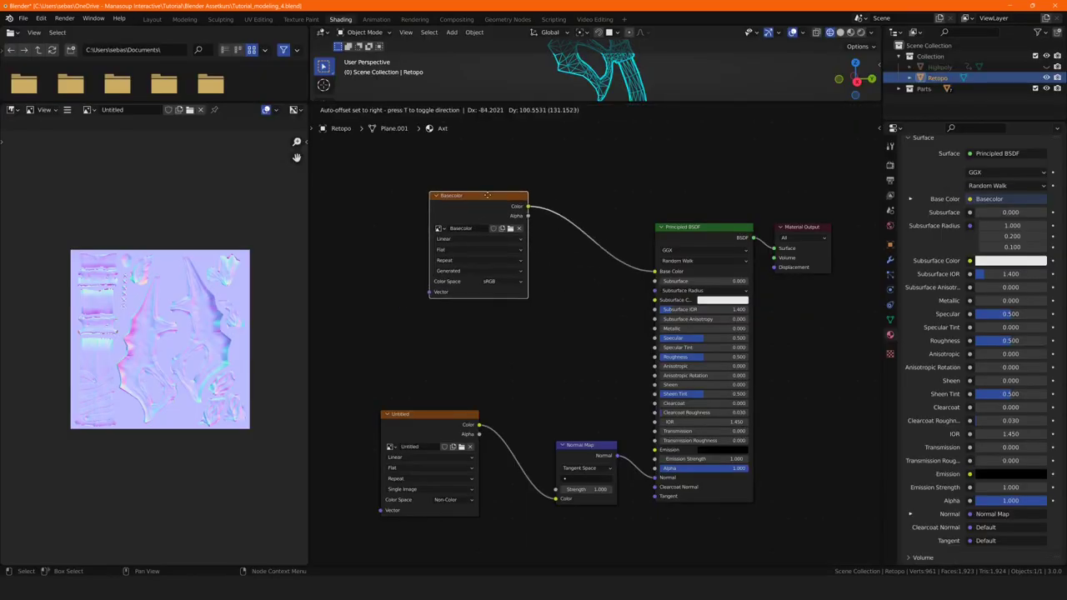
Orbit the viewport around the finished axe to show it off.
drag(472, 191, 491, 216)
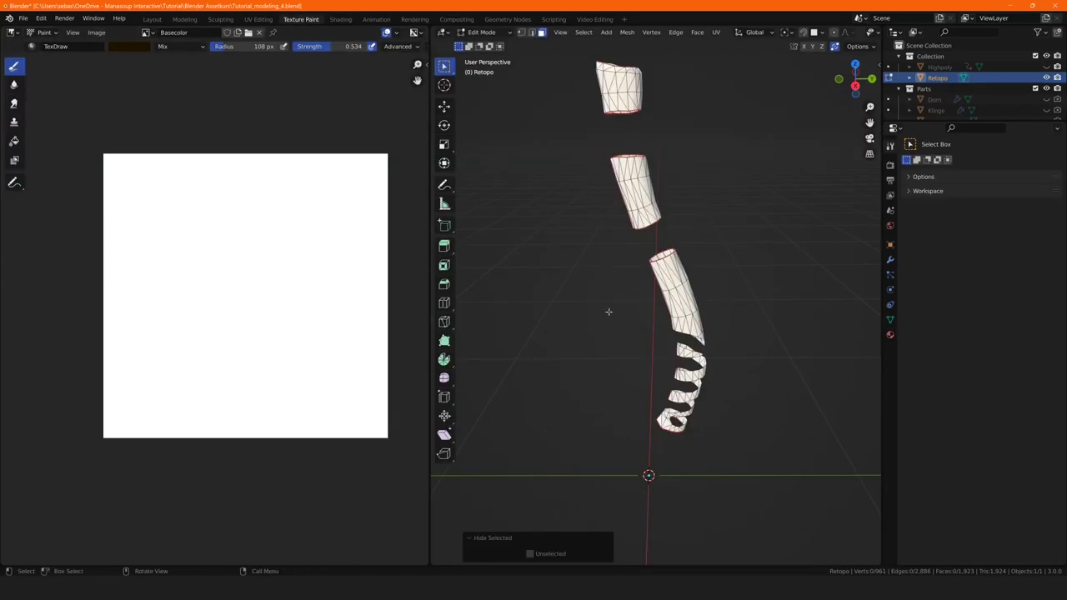
Select all the handle geometry and switch the handle into Texture Paint mode.
mouse_move(607, 309)
middle_down()
mouse_move(504, 306)
mouse_move(635, 313)
mouse_move(598, 291)
mouse_move(605, 323)
mouse_move(623, 323)
middle_up()
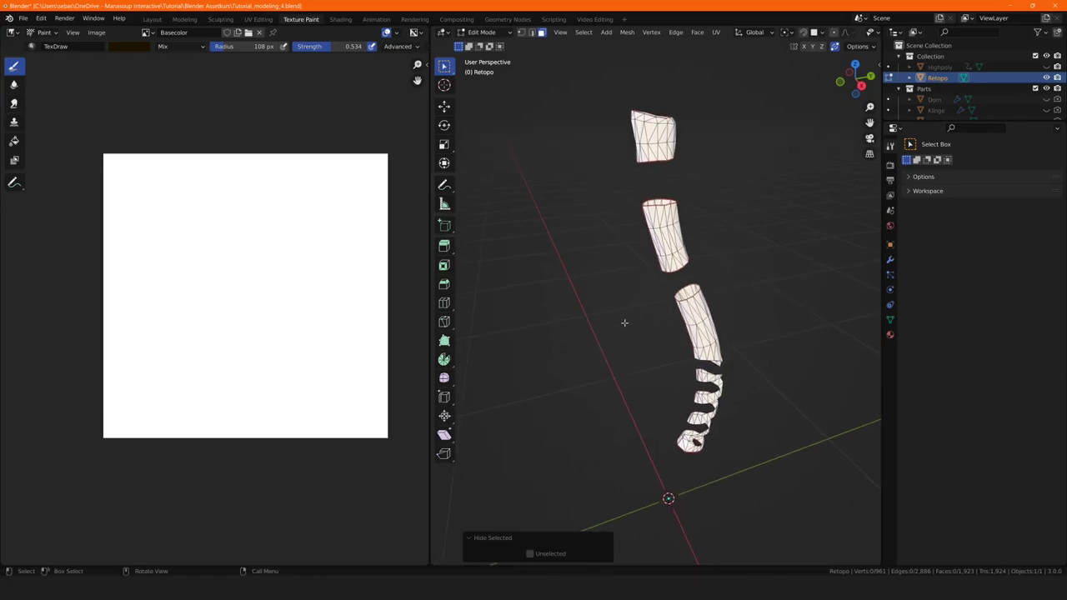
key(a)
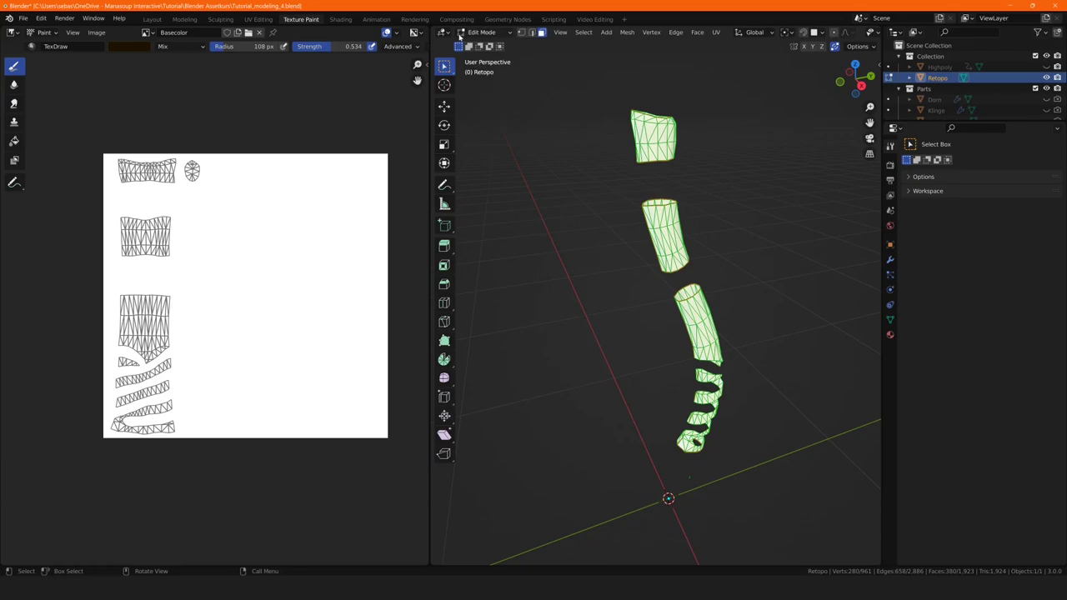
click(511, 36)
click(490, 105)
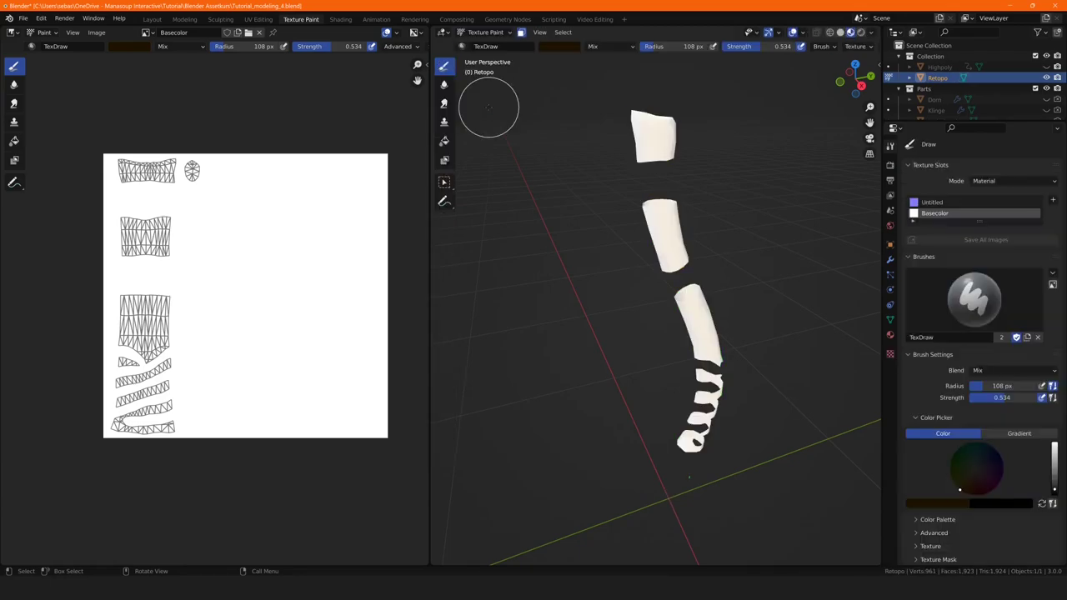
Orbit around the handle pieces and reveal the Axt colour palette.
middle_drag(571, 315, 551, 155)
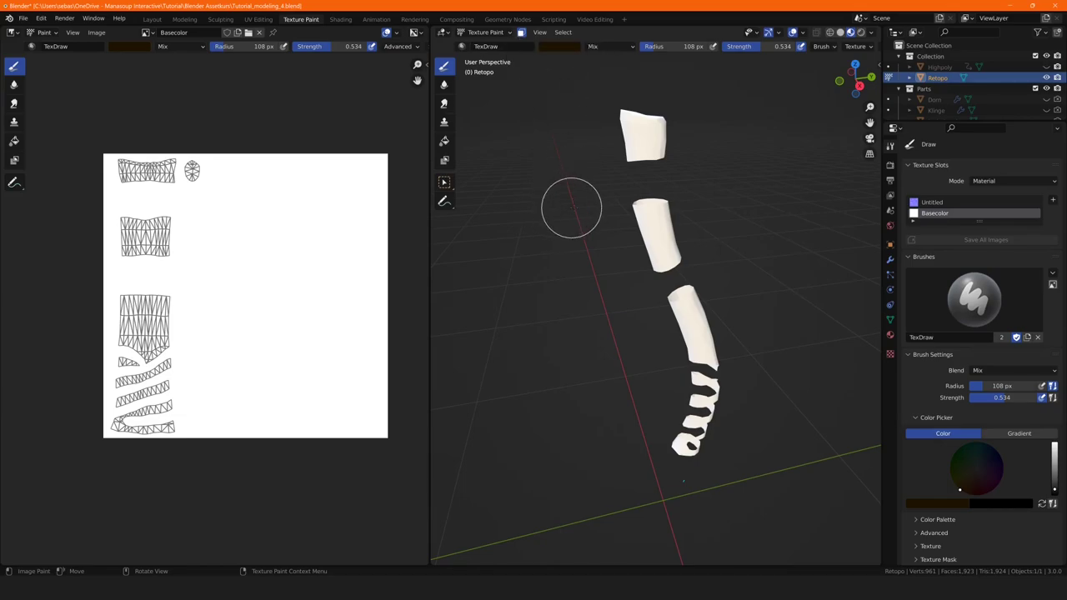
mouse_move(572, 209)
middle_down()
mouse_move(572, 253)
mouse_move(552, 226)
mouse_move(560, 244)
middle_up()
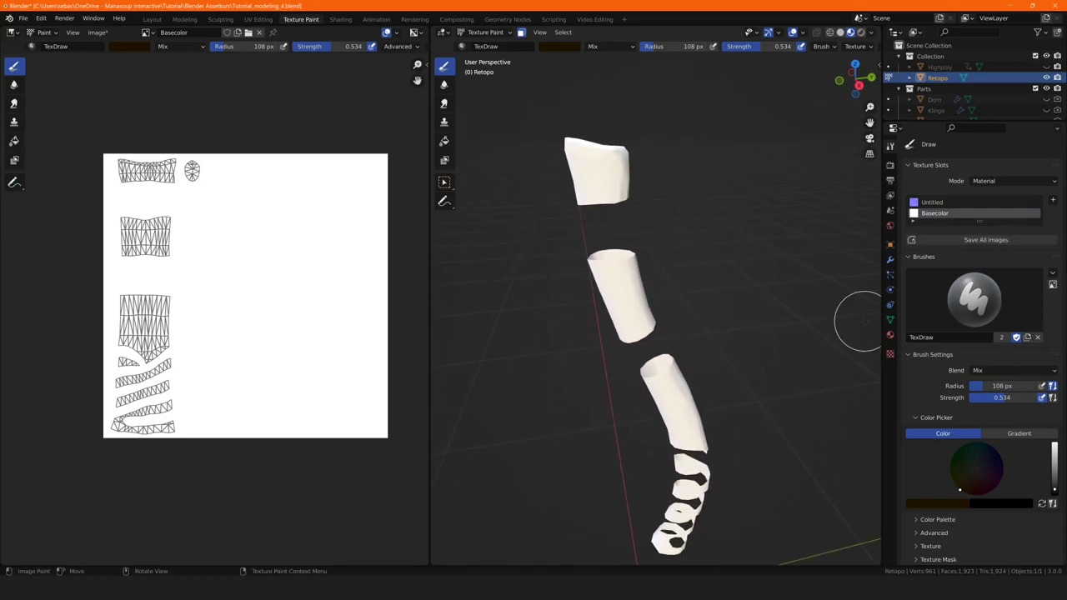
scroll(913, 384, down, 5)
click(917, 422)
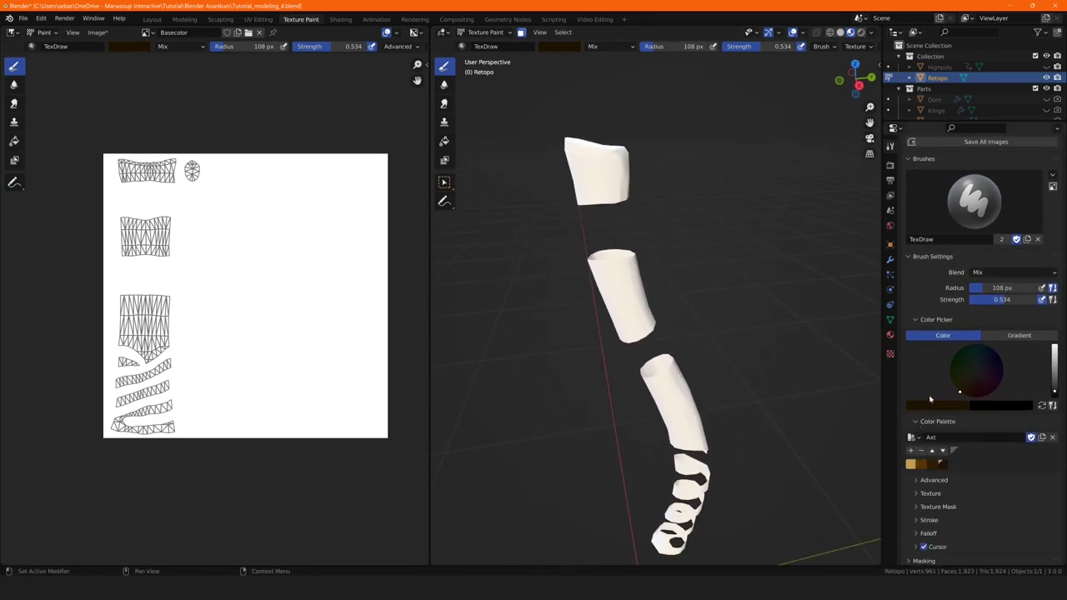
scroll(935, 380, down, 2)
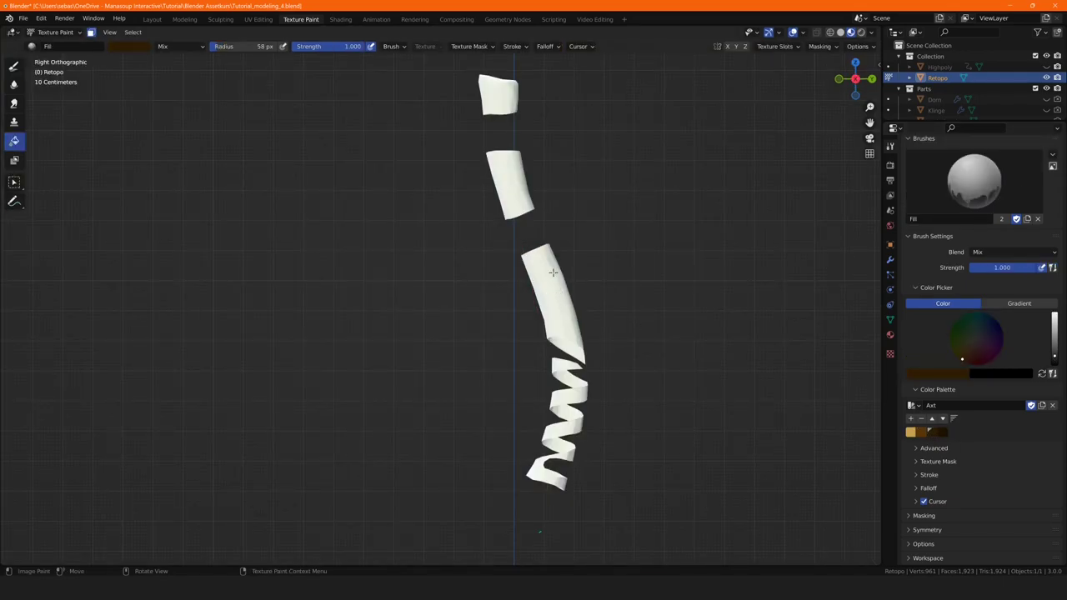
Fill the whole handle with brown, then refill it with a lighter palette brown.
click(553, 273)
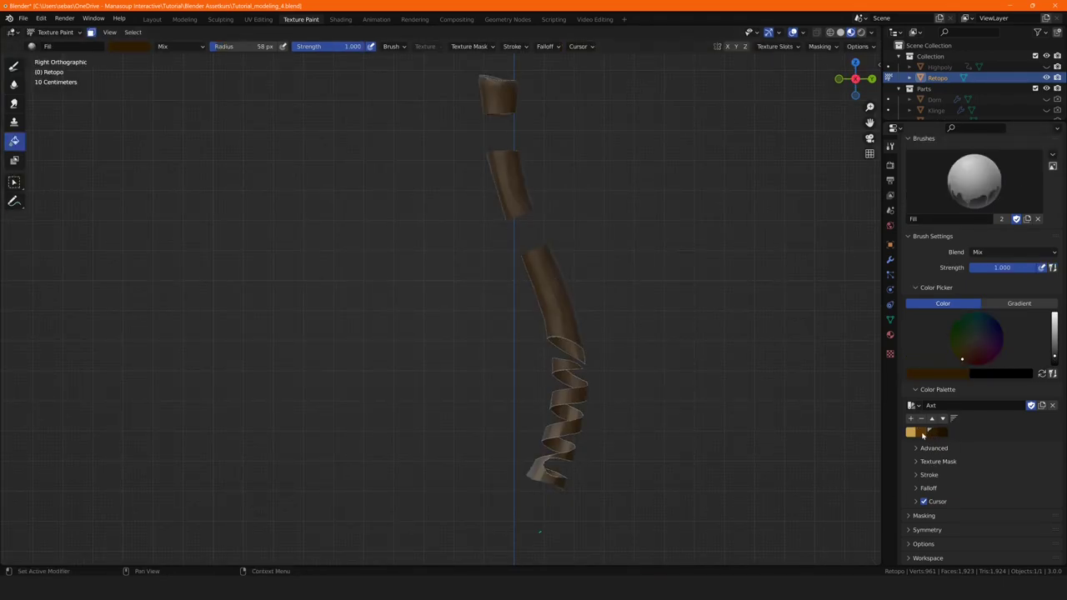
click(923, 433)
click(540, 531)
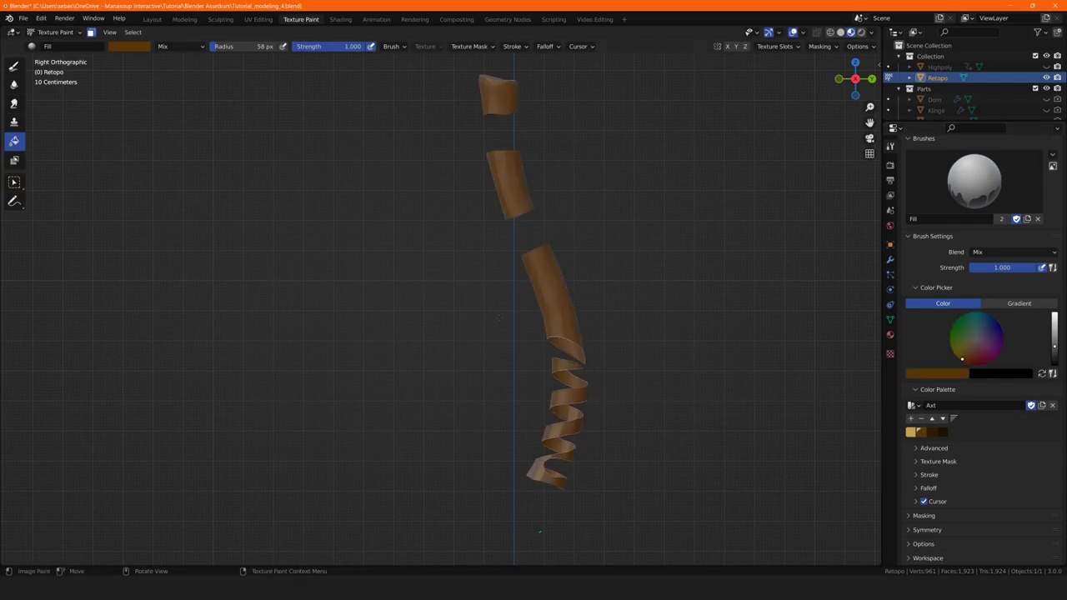
Set up the Draw brush at strength 0.3 with a darker brown from the palette.
click(13, 65)
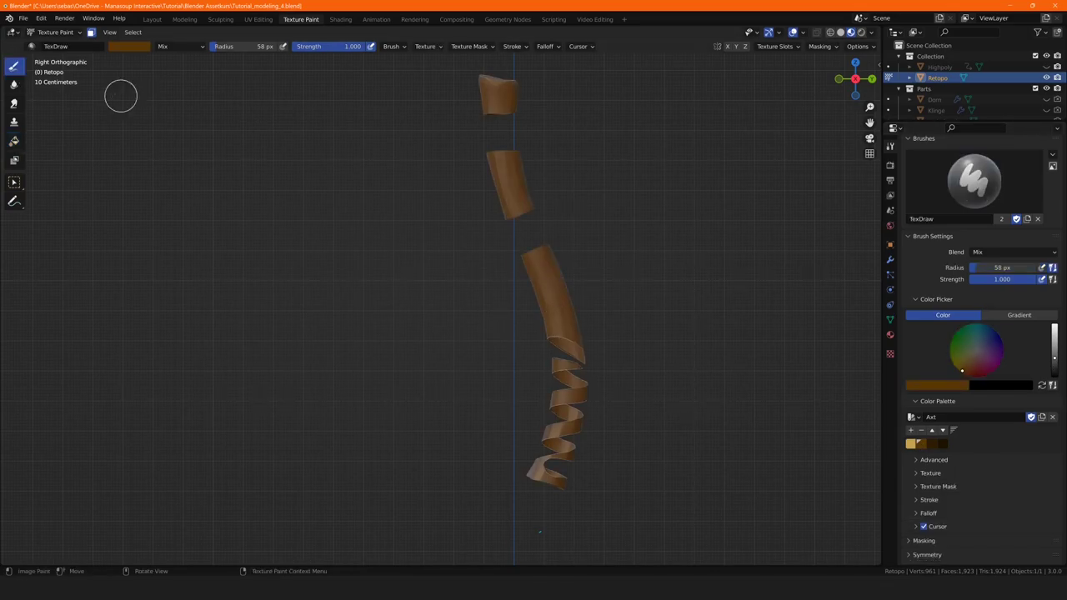
middle_drag(332, 65, 332, 64)
mouse_move(350, 46)
mouse_down()
mouse_move(297, 46)
mouse_move(318, 45)
mouse_up()
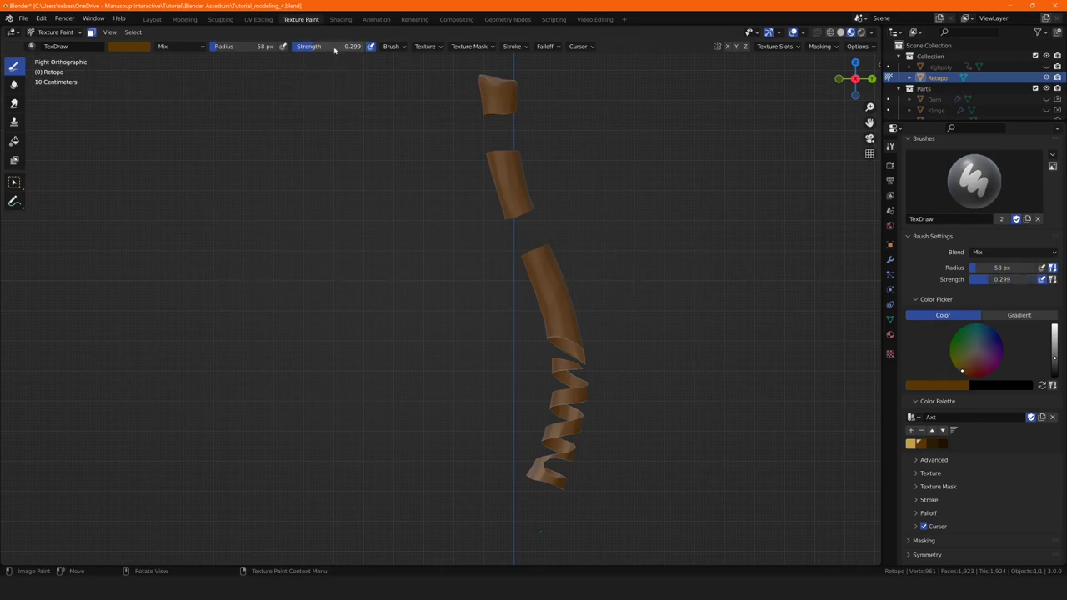
click(932, 445)
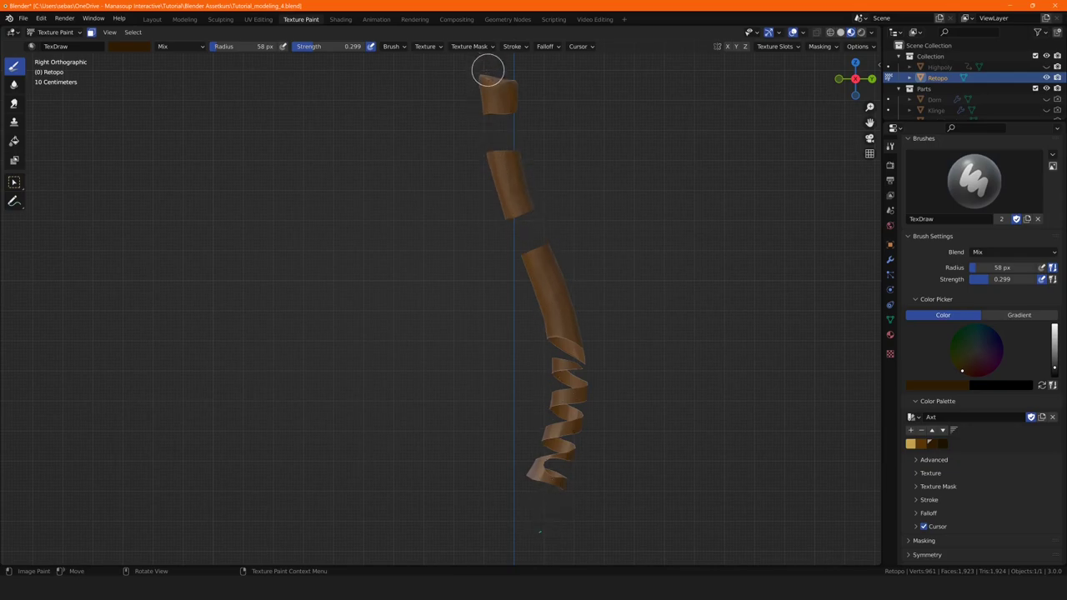
middle_drag(488, 71, 387, 79)
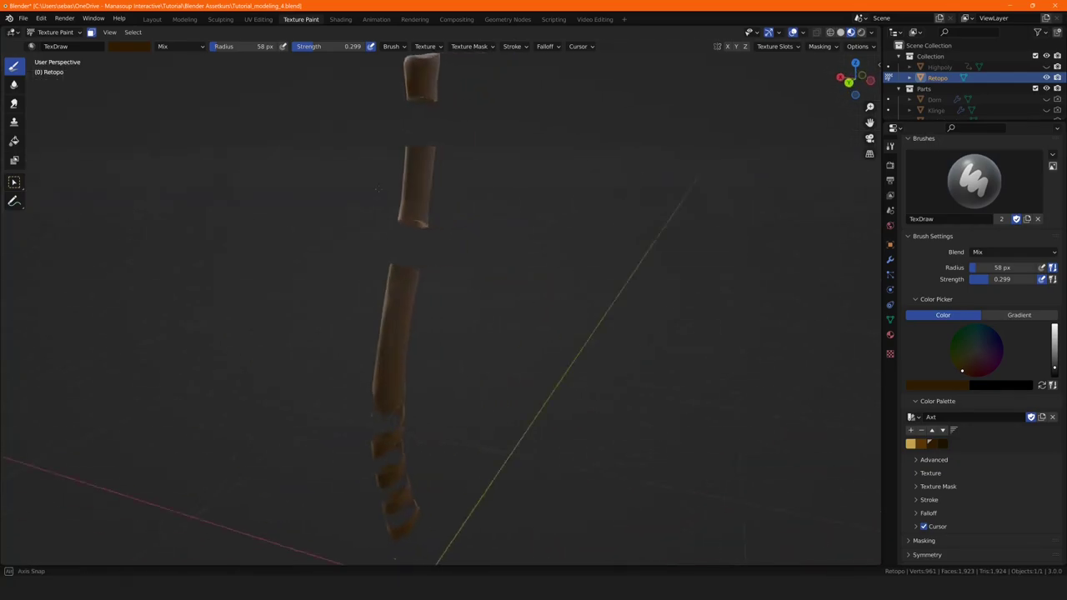
Paint light tan highlight strokes down and along the handle.
click(912, 445)
mouse_move(428, 72)
mouse_down()
mouse_move(436, 336)
mouse_move(360, 347)
mouse_up()
middle_drag(359, 348, 442, 325)
mouse_move(367, 131)
mouse_down()
mouse_move(338, 437)
mouse_move(409, 129)
mouse_up()
middle_drag(409, 130, 497, 230)
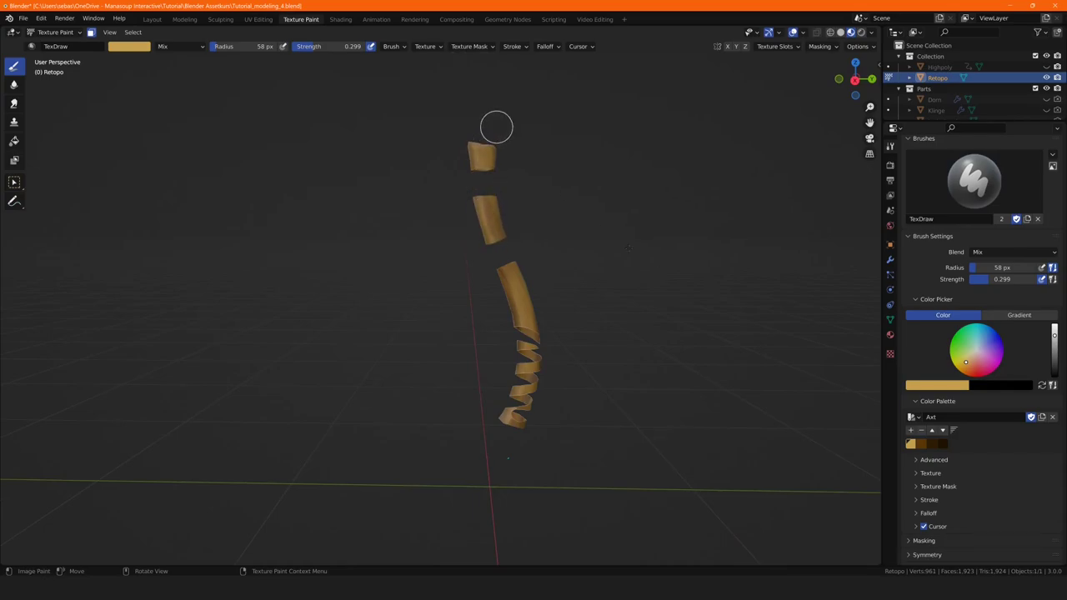
Darken the upper handle pieces with dark brown strokes, then close in on a single piece.
click(931, 444)
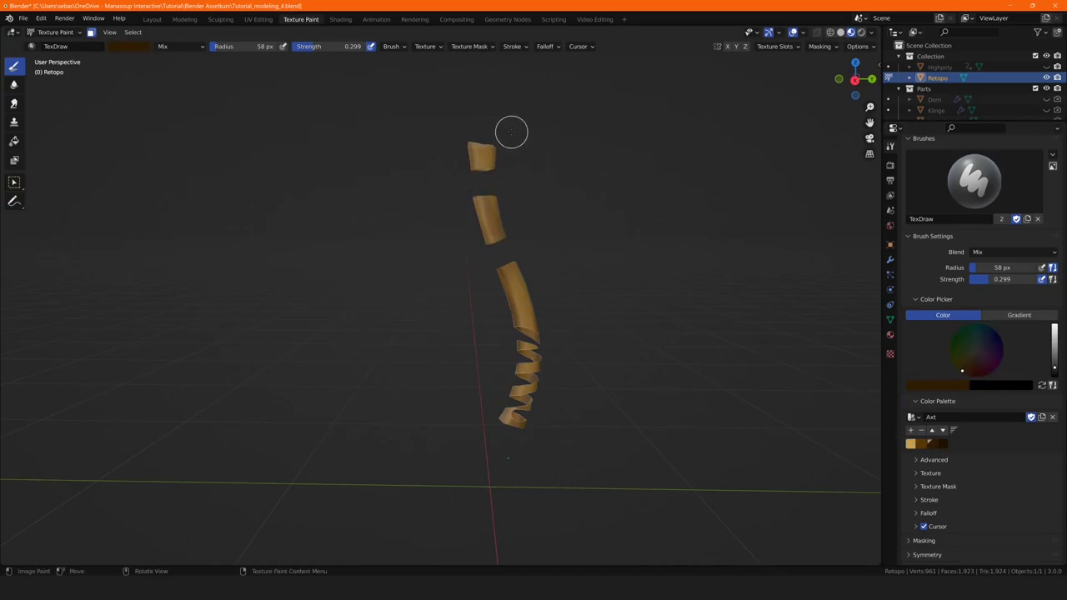
drag(511, 132, 557, 384)
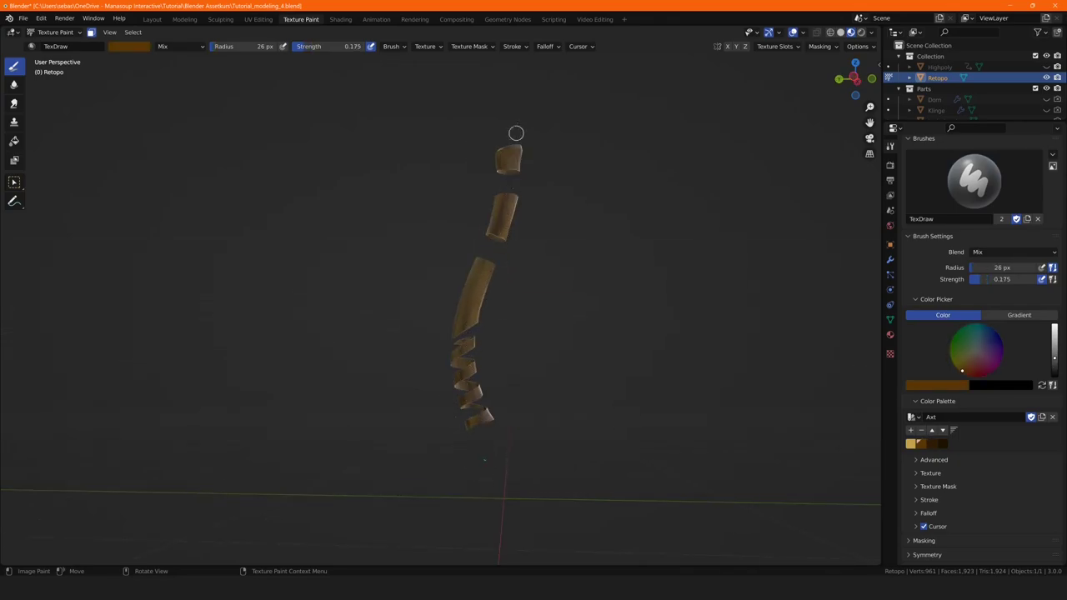
middle_drag(487, 182, 459, 105)
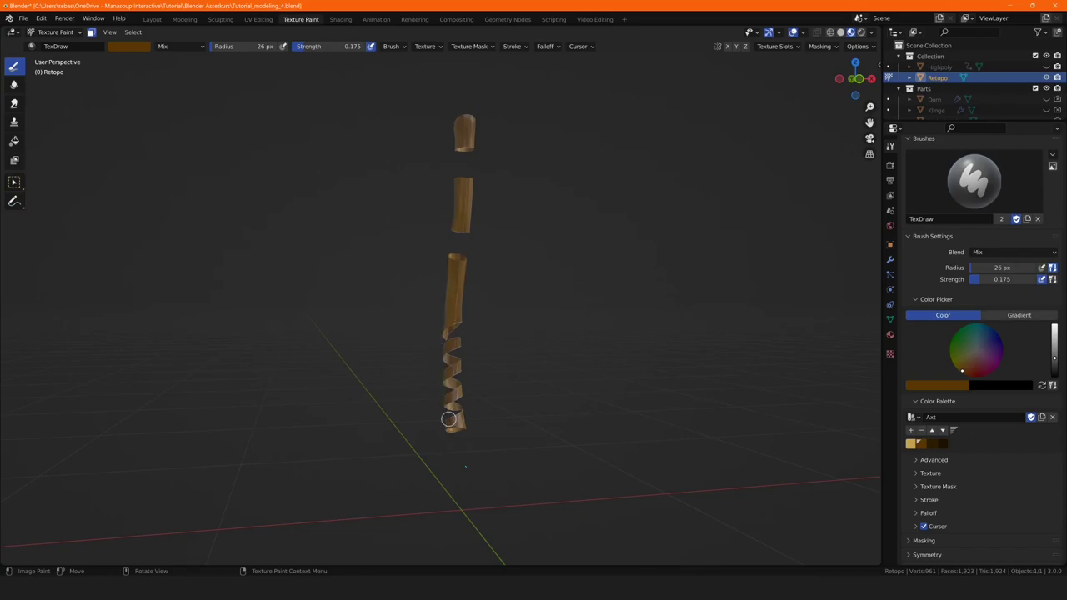
middle_drag(465, 104, 384, 171)
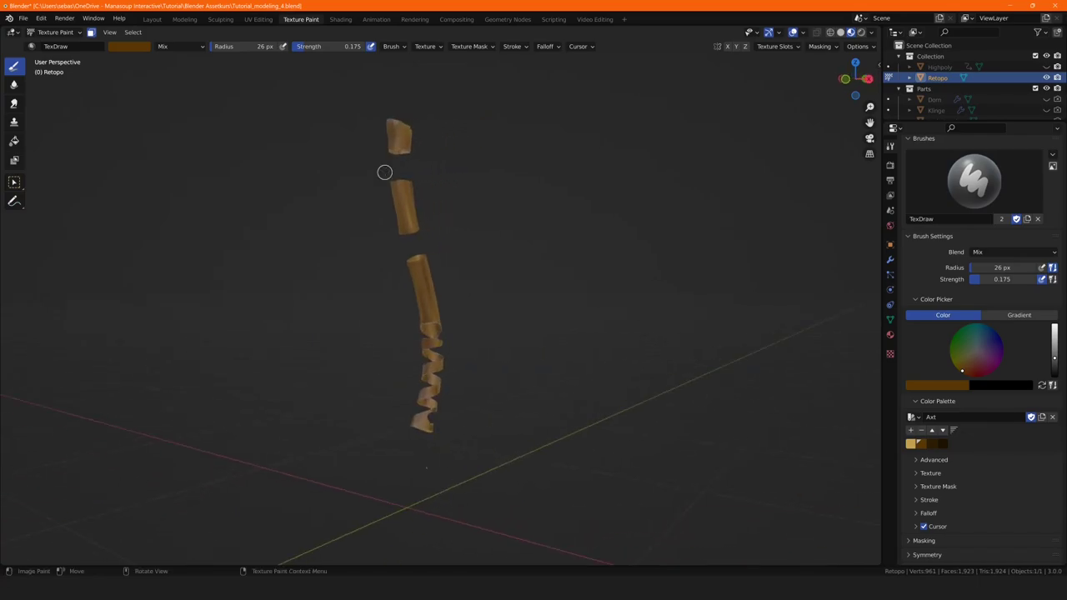
scroll(412, 270, up, 8)
mouse_move(275, 278)
middle_down()
mouse_move(633, 282)
mouse_move(391, 267)
middle_up()
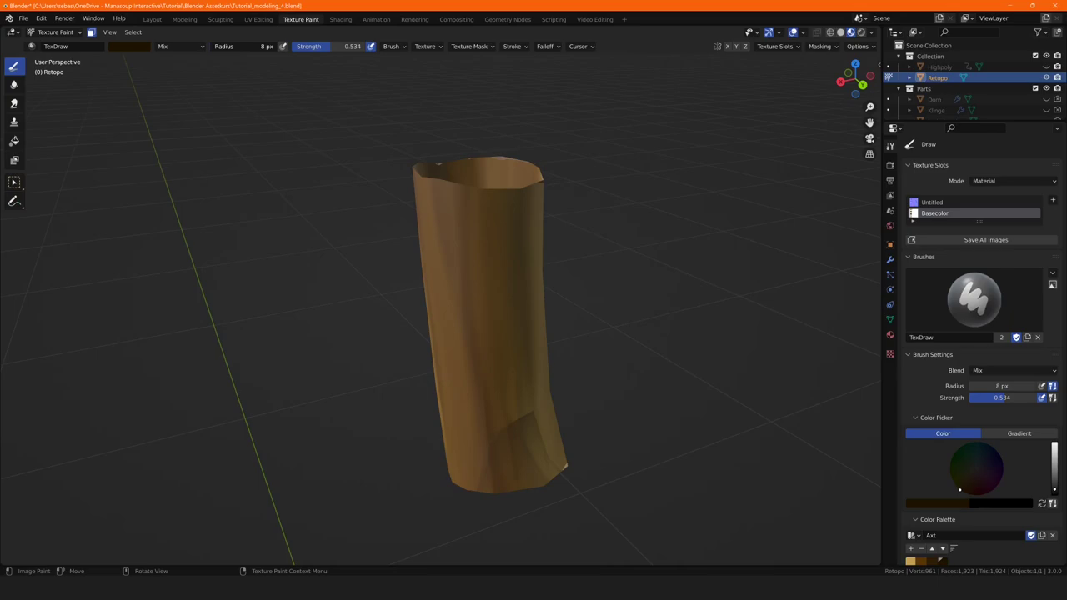
Zoom in on the handle piece and orbit around the log to another side.
middle_drag(290, 205, 338, 211)
scroll(346, 212, up, 3)
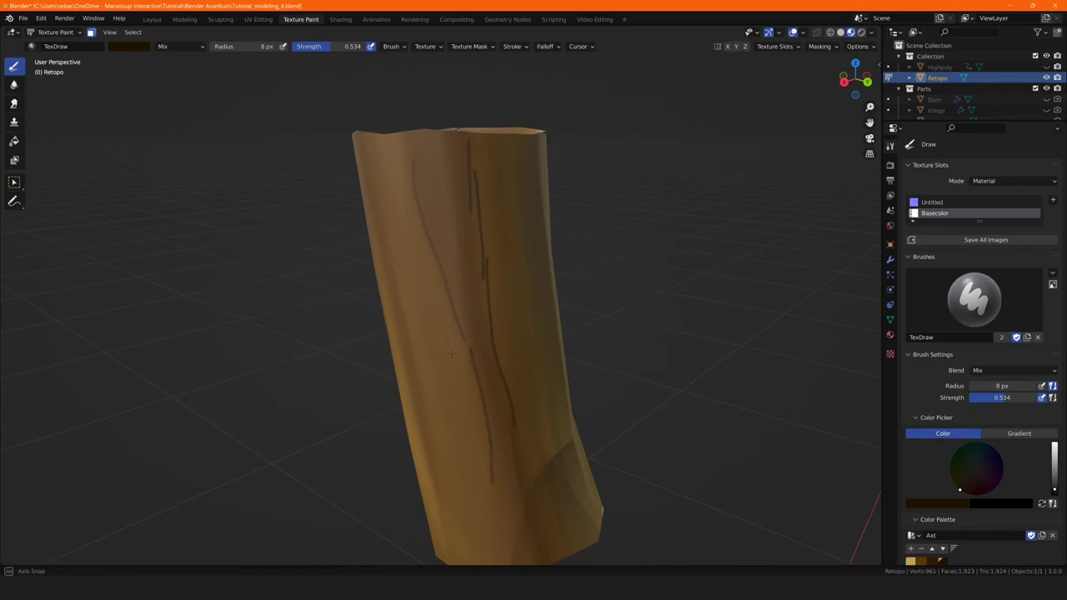
middle_drag(491, 477, 346, 204)
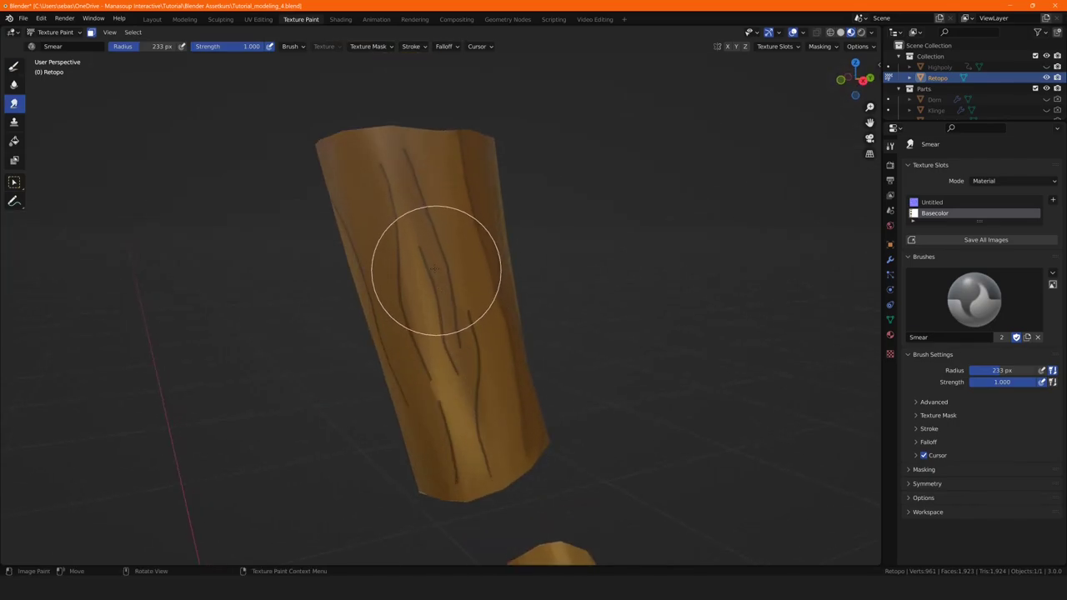
Smear the grain lines along the log's sides and top, with smear strength halved.
mouse_move(425, 237)
mouse_down()
mouse_move(460, 409)
mouse_move(486, 432)
mouse_move(500, 493)
mouse_move(452, 488)
mouse_move(455, 499)
mouse_up()
middle_drag(454, 499, 453, 465)
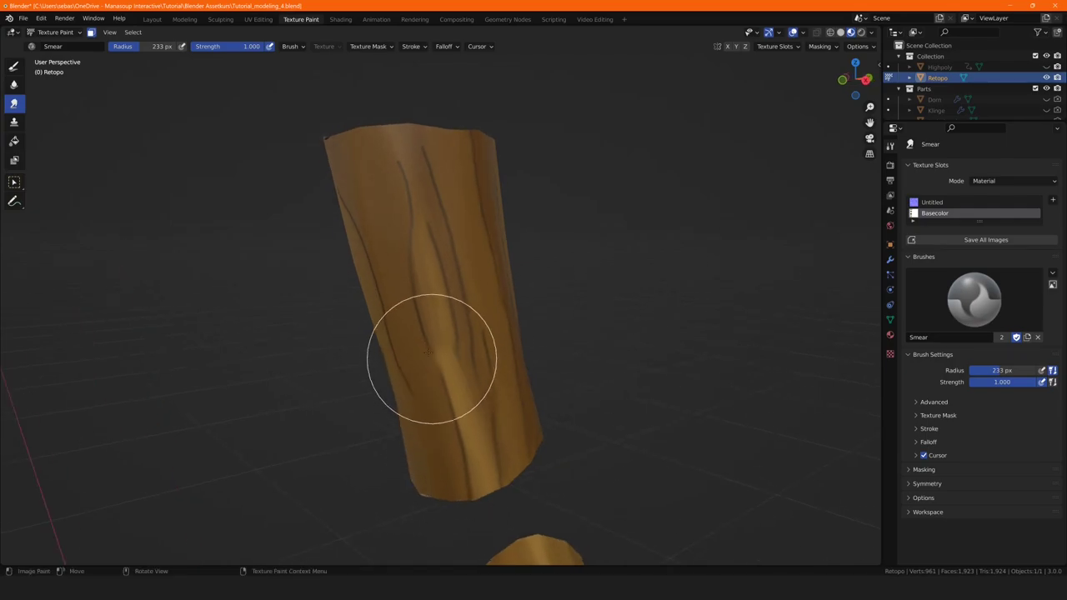
mouse_move(419, 323)
mouse_down()
mouse_move(406, 185)
mouse_move(386, 120)
mouse_up()
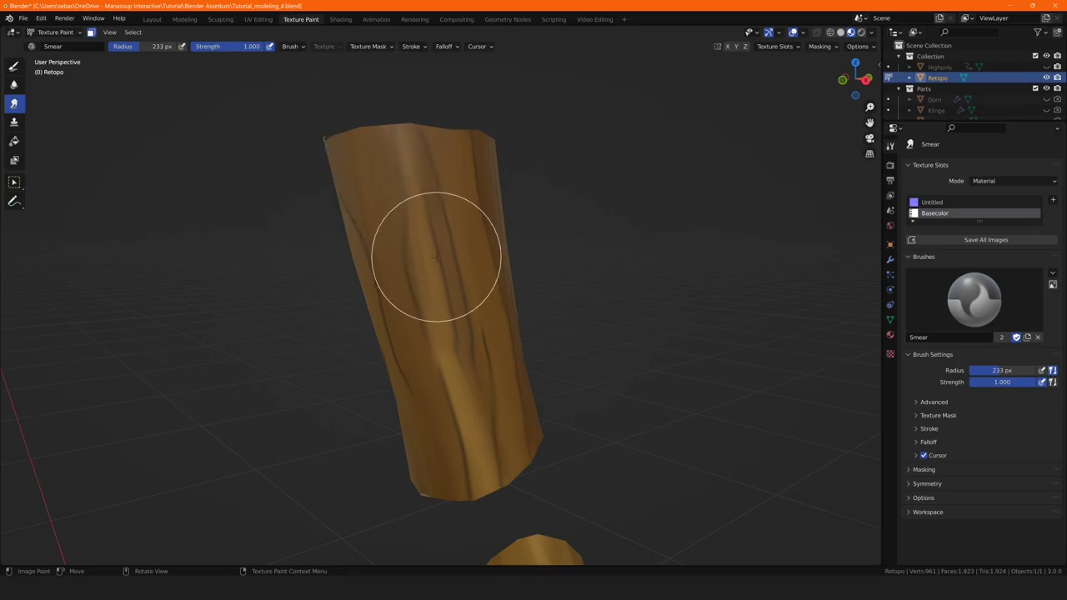
key(shift+f)
mouse_move(436, 250)
middle_down()
mouse_move(361, 252)
mouse_move(381, 281)
middle_up()
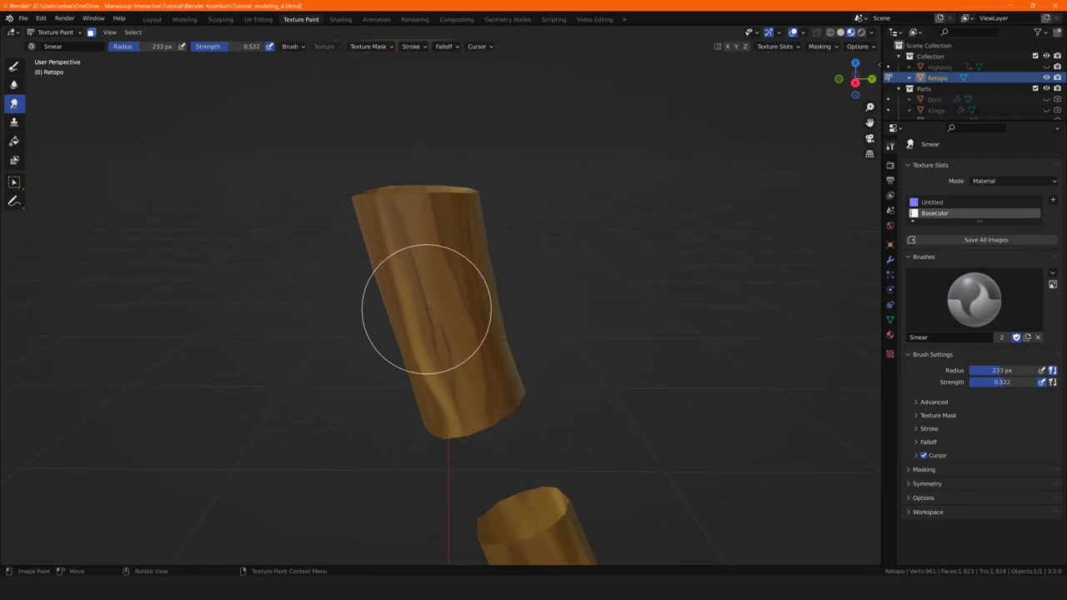
drag(421, 291, 381, 148)
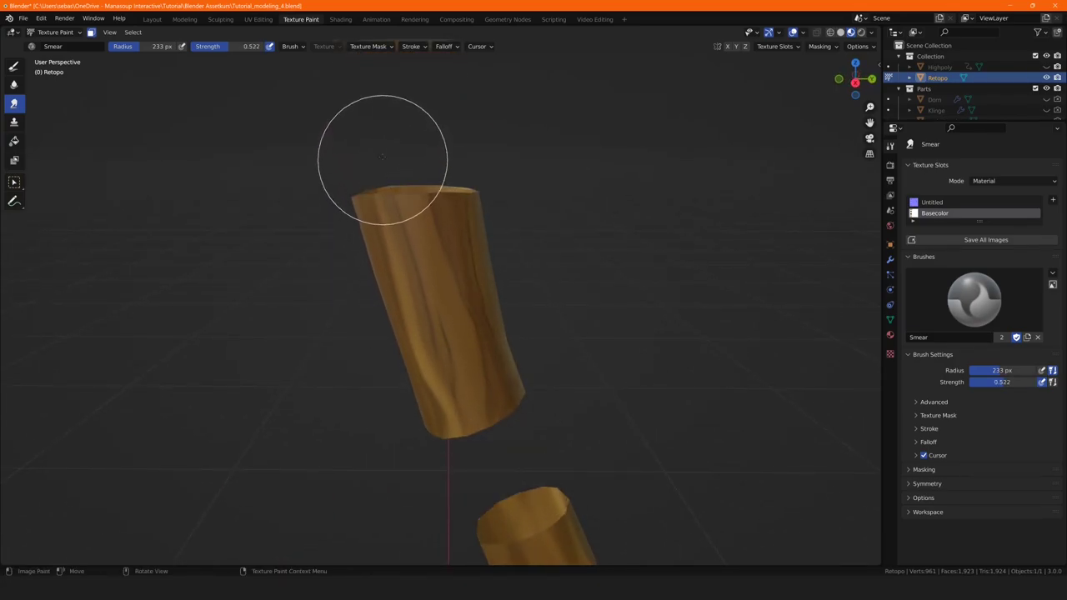
mouse_move(381, 148)
middle_down()
mouse_move(416, 150)
mouse_move(433, 247)
middle_up()
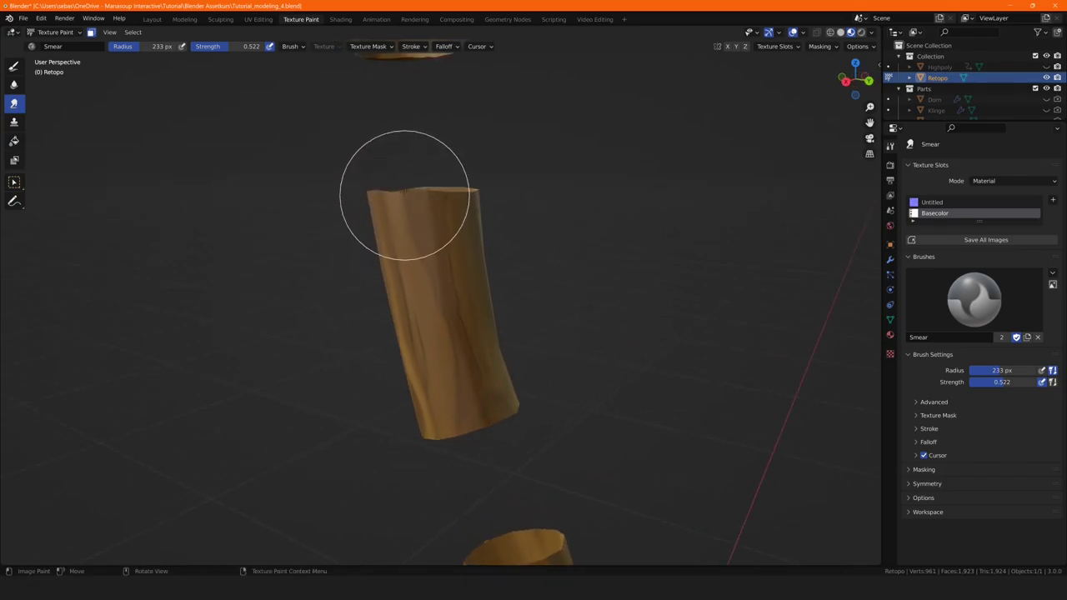
drag(417, 210, 463, 406)
Zoom in closely on the top of the log.
mouse_move(469, 448)
middle_down()
mouse_move(471, 409)
mouse_move(367, 429)
mouse_move(326, 410)
middle_up()
scroll(428, 345, up, 4)
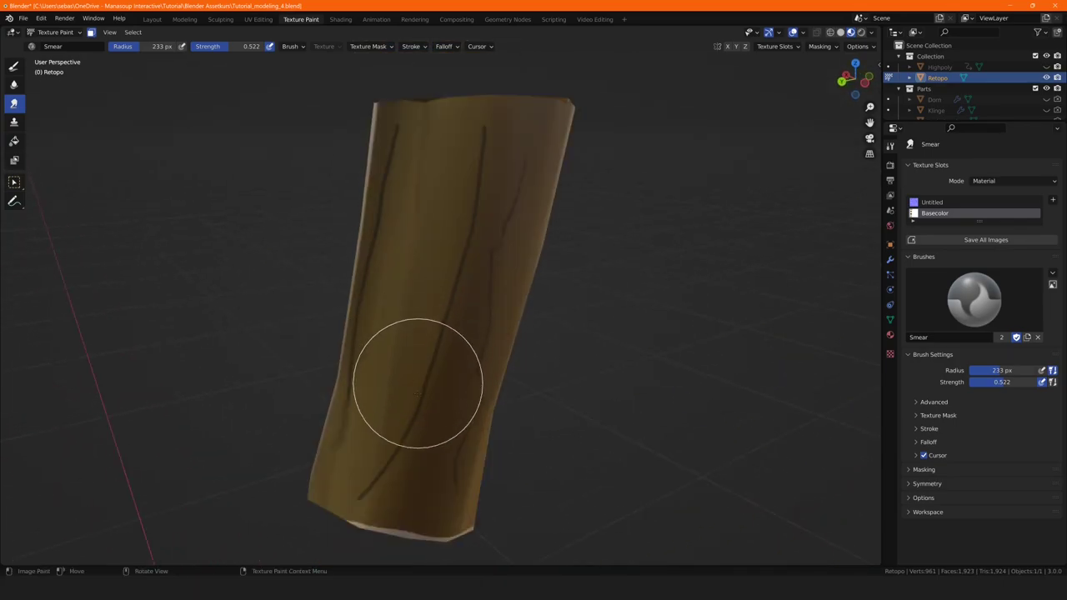
mouse_move(417, 376)
middle_down()
mouse_move(433, 376)
mouse_move(431, 281)
middle_up()
scroll(408, 310, down, 3)
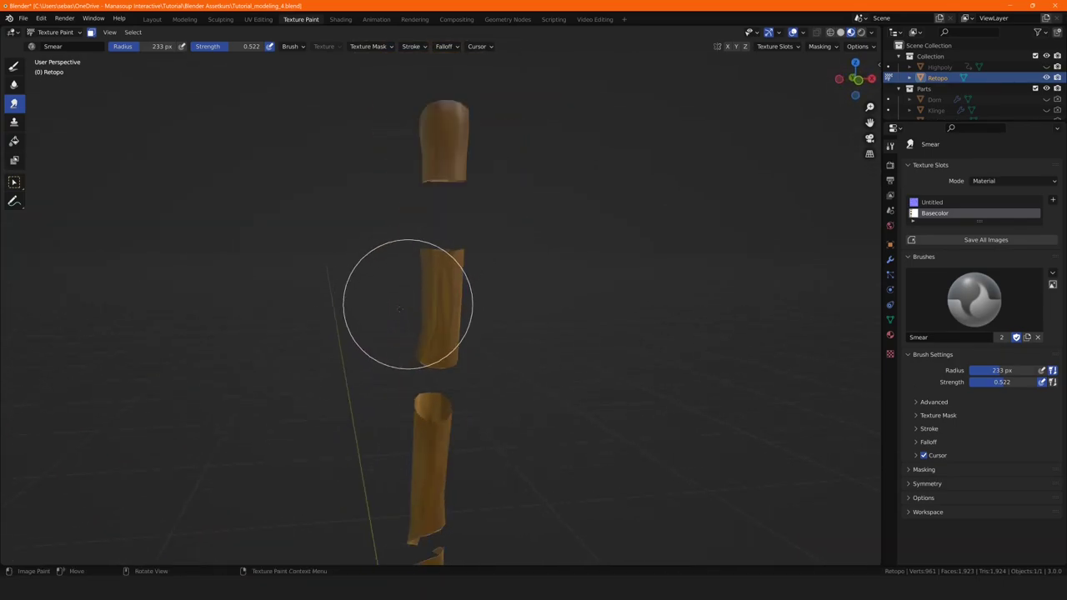
scroll(346, 332, down, 1)
mouse_move(346, 332)
middle_down()
mouse_move(254, 348)
mouse_move(333, 345)
middle_up()
scroll(257, 350, up, 3)
scroll(334, 345, up, 2)
scroll(453, 309, up, 1)
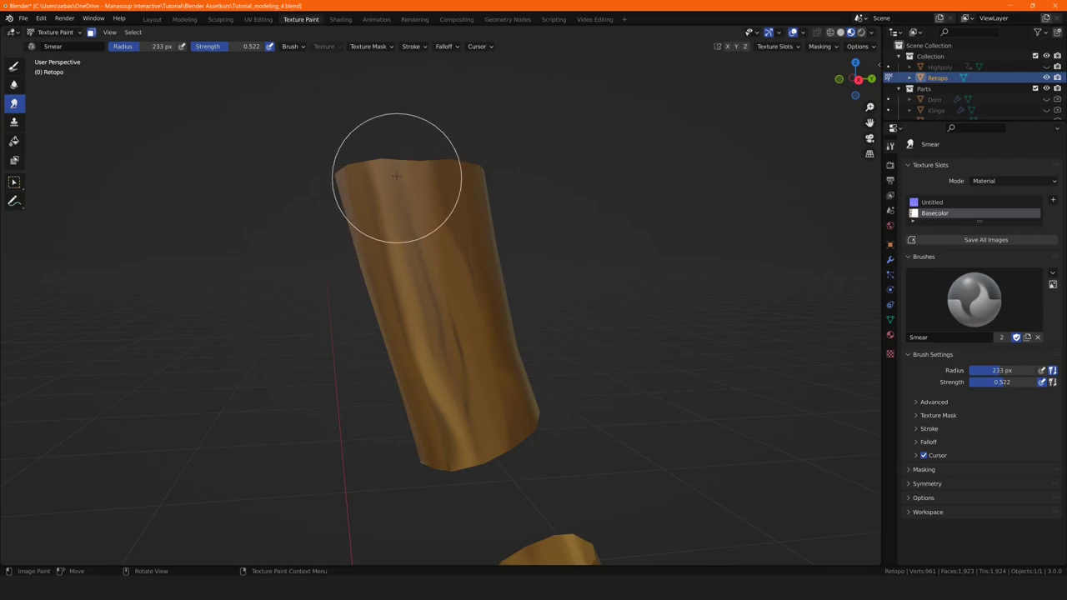
scroll(392, 179, up, 4)
mouse_move(393, 178)
middle_down()
mouse_move(485, 179)
mouse_move(476, 246)
middle_up()
scroll(500, 178, down, 3)
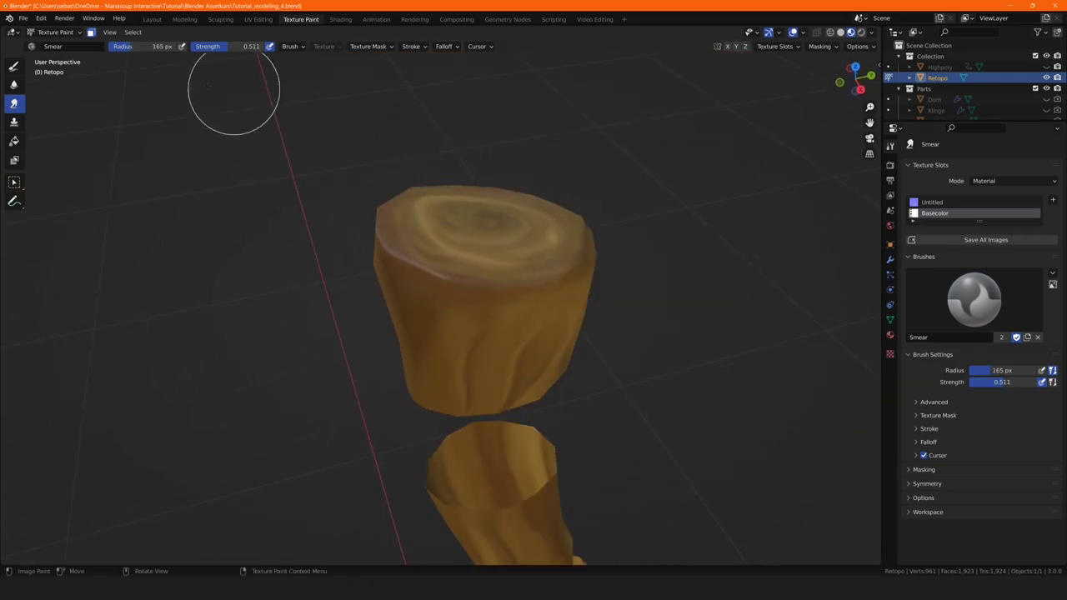
Switch to the Draw brush with an 18 px radius and 0.522 strength, viewing the log's rim.
click(13, 66)
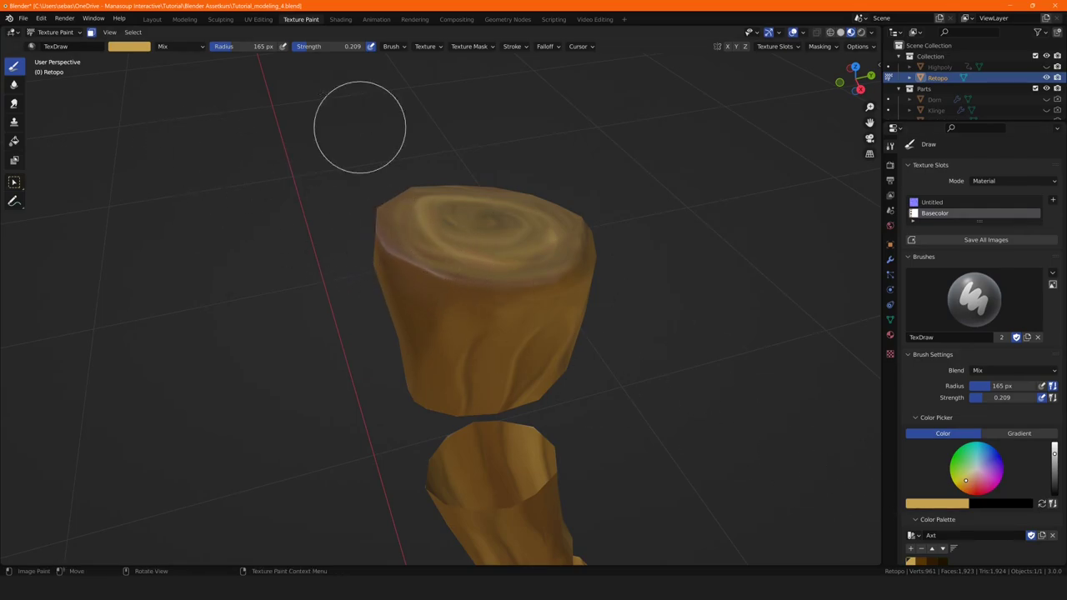
drag(231, 49, 142, 48)
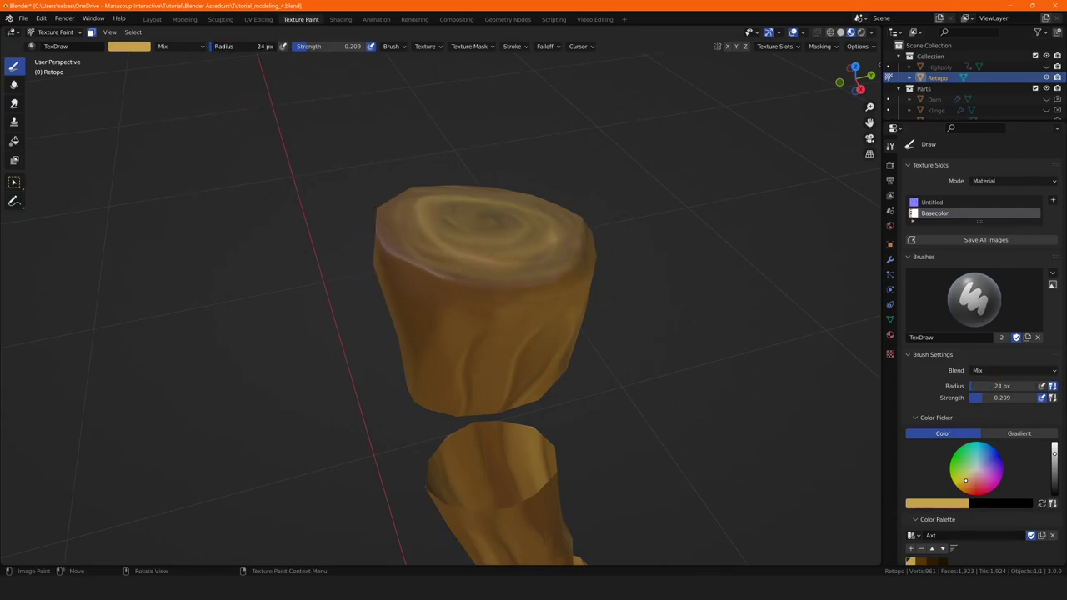
drag(231, 49, 221, 49)
scroll(456, 285, up, 2)
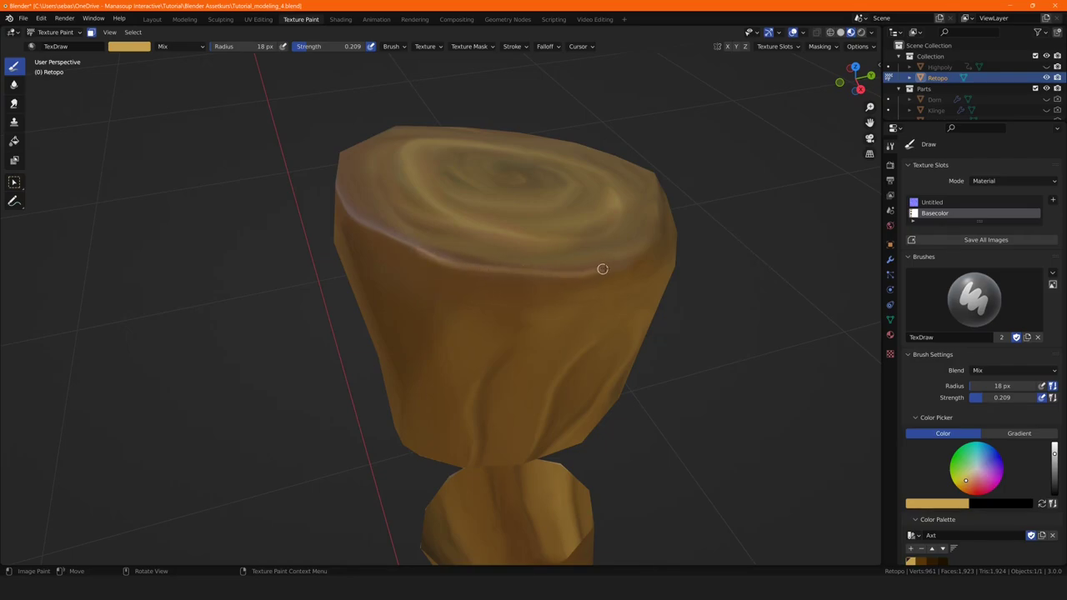
drag(283, 60, 343, 60)
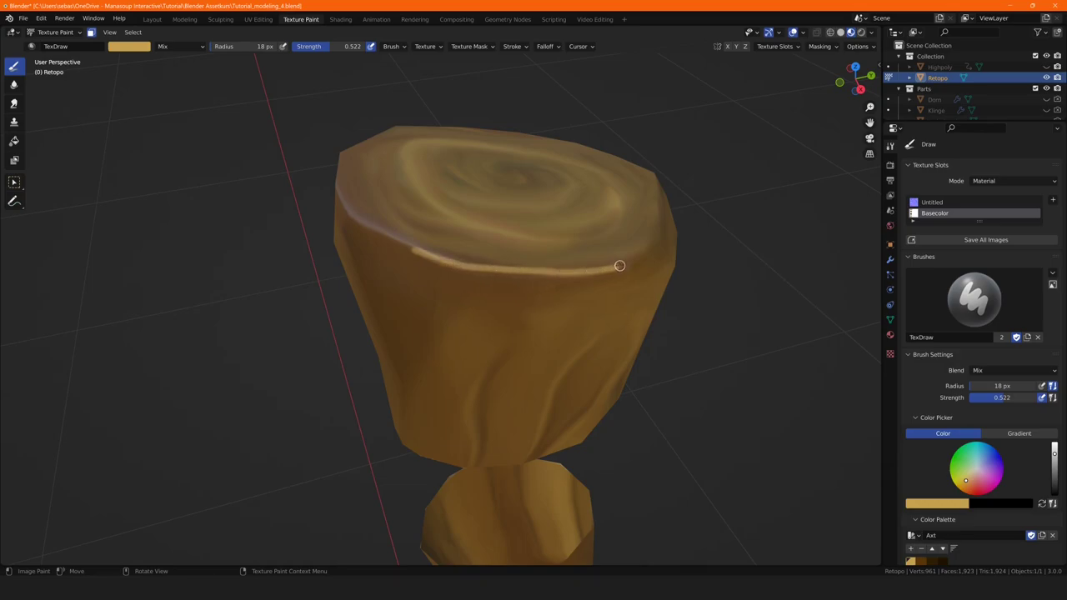
middle_drag(619, 265, 540, 262)
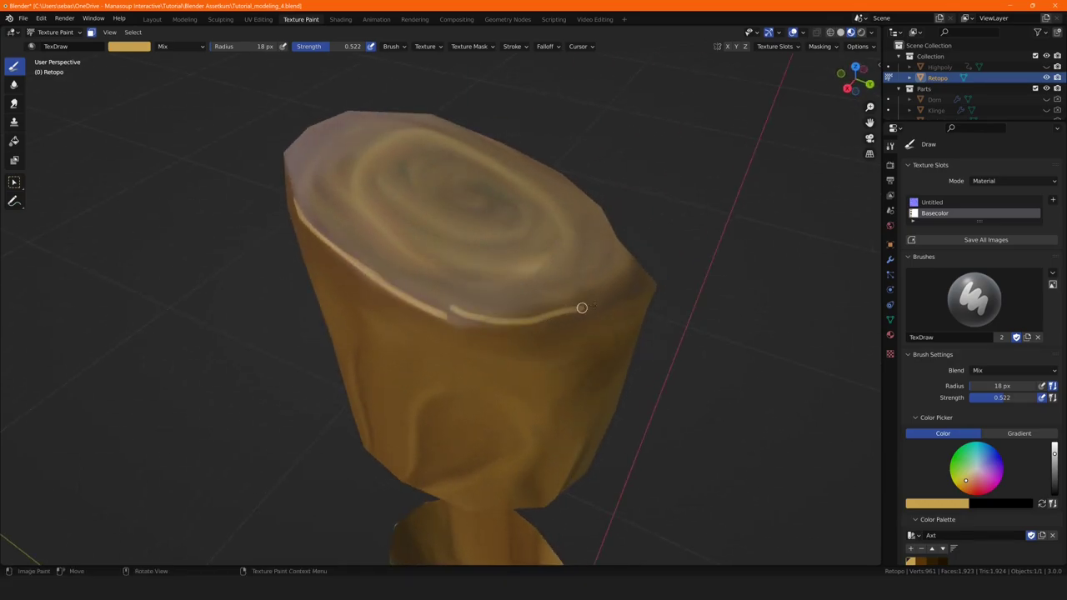
middle_drag(627, 279, 385, 306)
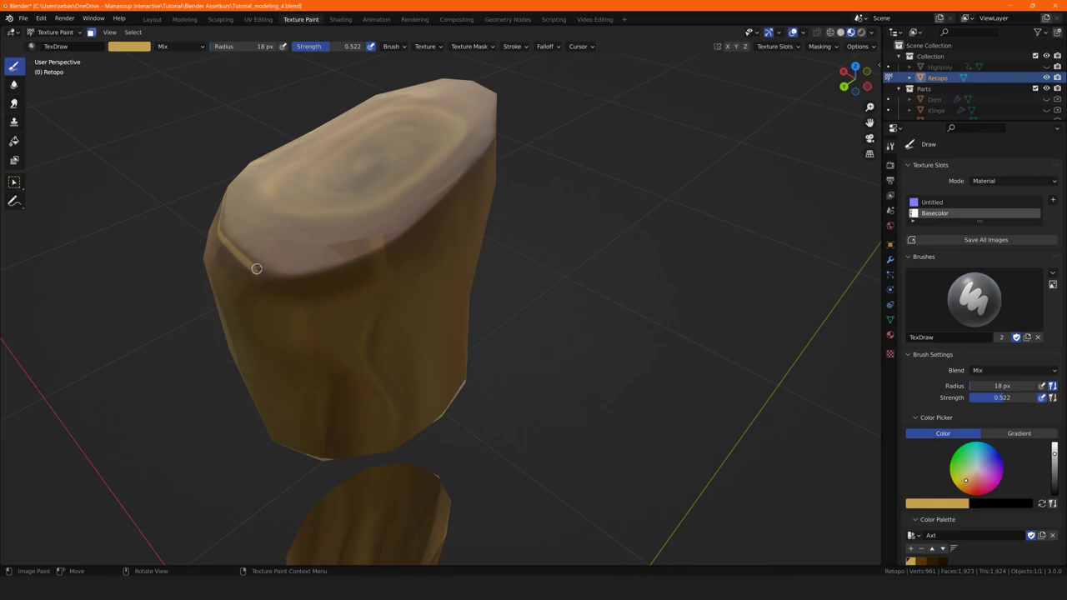
Paint a light highlight along the log top's rim and blur it in with the Smear brush.
drag(256, 268, 334, 263)
mouse_move(394, 240)
middle_down()
mouse_move(562, 239)
mouse_move(503, 234)
middle_up()
key(shift+space)
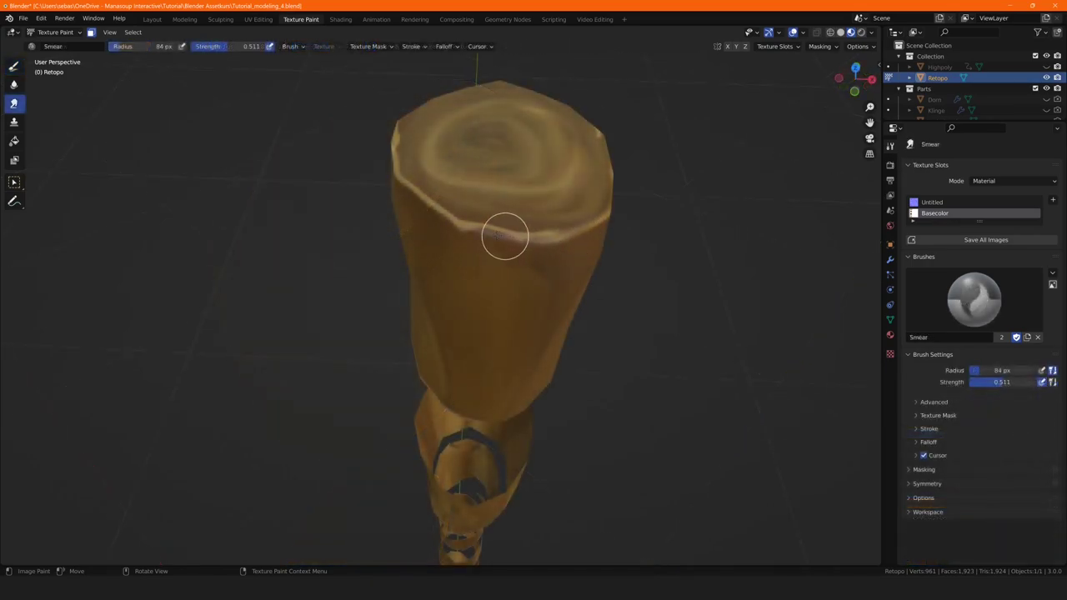
mouse_move(543, 242)
mouse_down()
mouse_move(567, 233)
mouse_move(474, 219)
mouse_up()
middle_drag(474, 219, 526, 238)
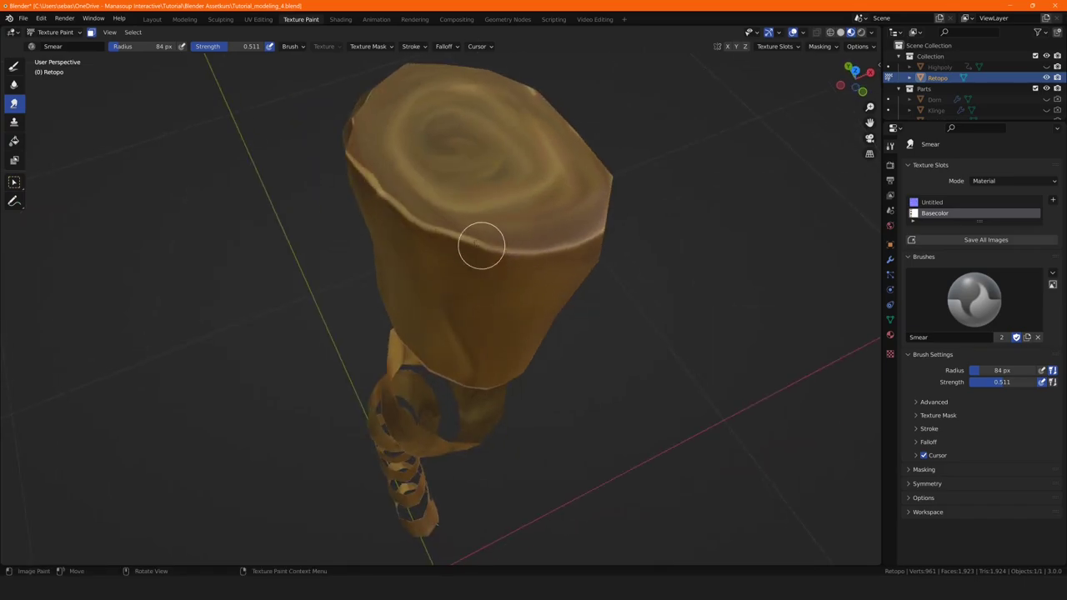
mouse_move(412, 222)
middle_down()
mouse_move(466, 236)
mouse_move(493, 258)
middle_up()
mouse_move(493, 258)
mouse_down()
mouse_move(396, 283)
mouse_move(317, 284)
mouse_move(367, 285)
mouse_up()
mouse_move(312, 274)
middle_down()
mouse_move(347, 205)
mouse_move(424, 388)
mouse_move(344, 367)
mouse_move(342, 389)
mouse_move(339, 381)
middle_up()
click(15, 67)
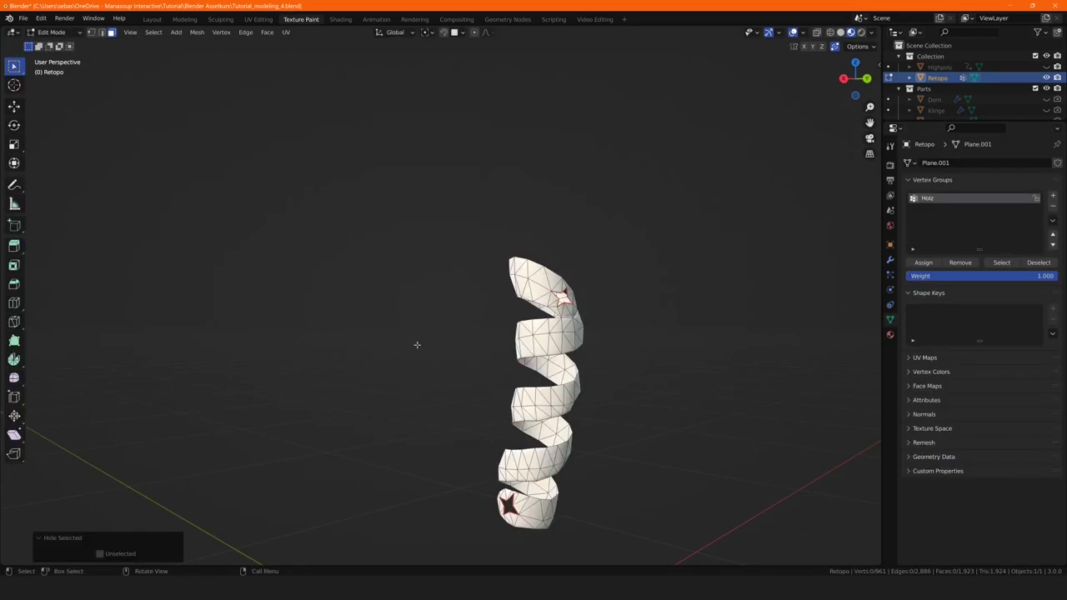
View the spiral wrap from above and darken the purple paint colour.
mouse_move(416, 344)
middle_down()
mouse_move(481, 391)
mouse_move(486, 555)
mouse_move(386, 414)
mouse_move(334, 429)
mouse_move(364, 381)
mouse_move(435, 360)
middle_up()
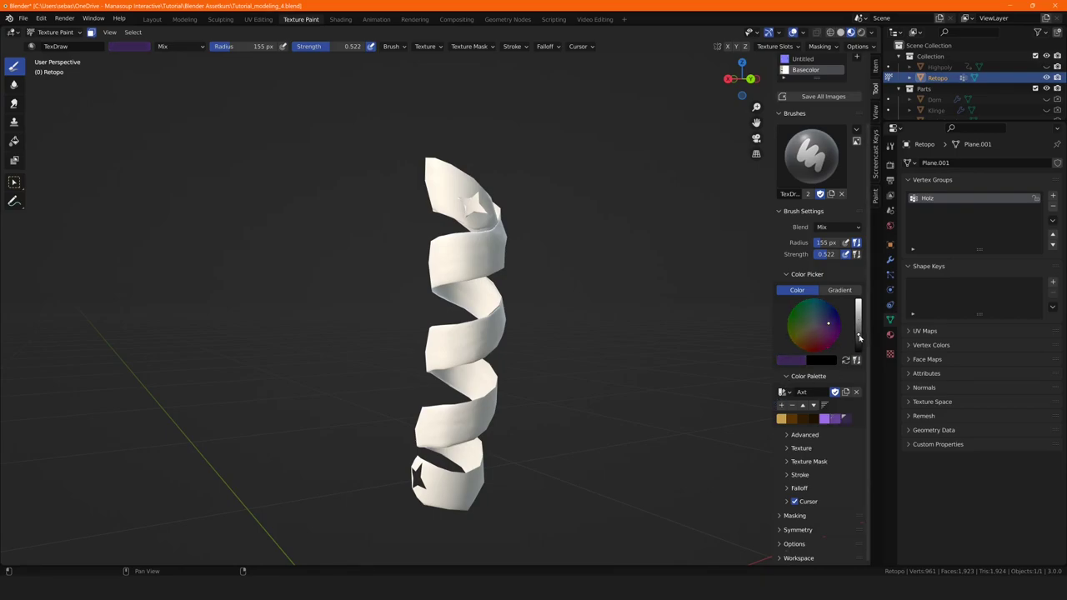
drag(857, 333, 858, 342)
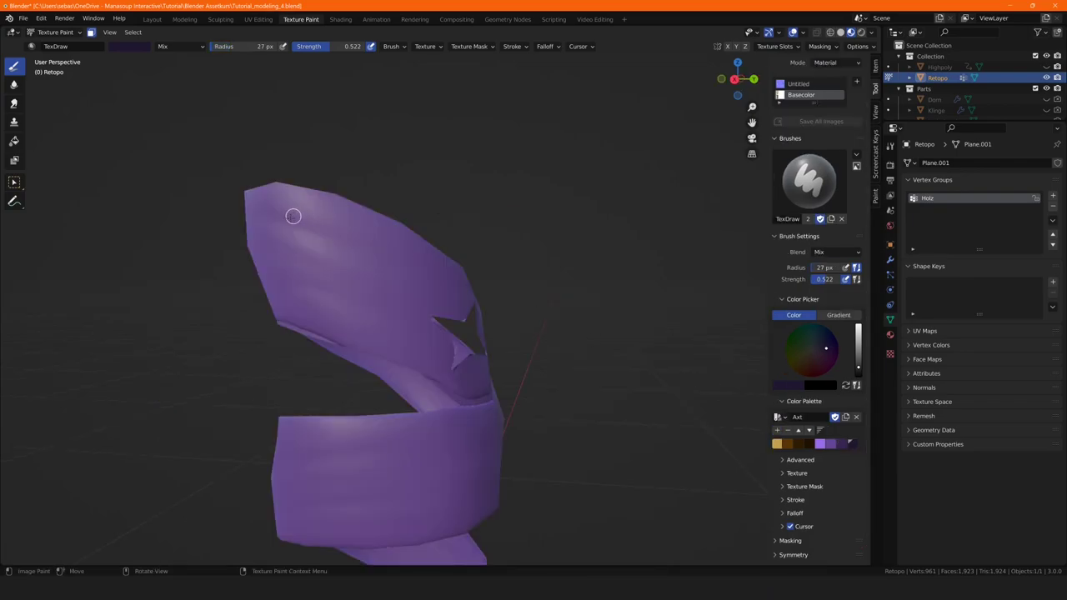
Paint three dark purple stripes across the spiral wrap.
drag(262, 210, 440, 275)
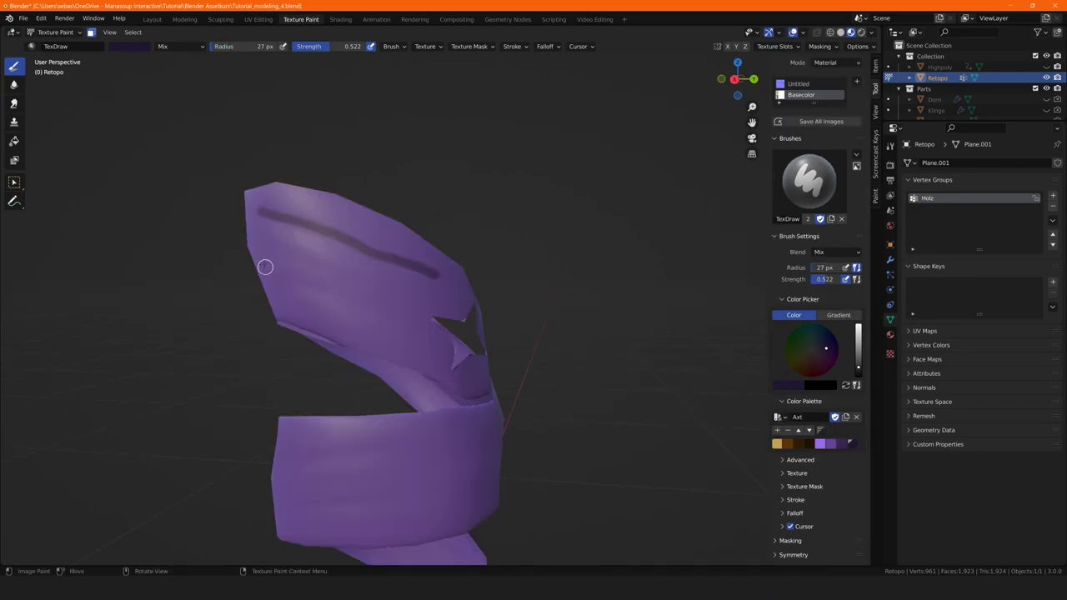
drag(266, 243, 351, 276)
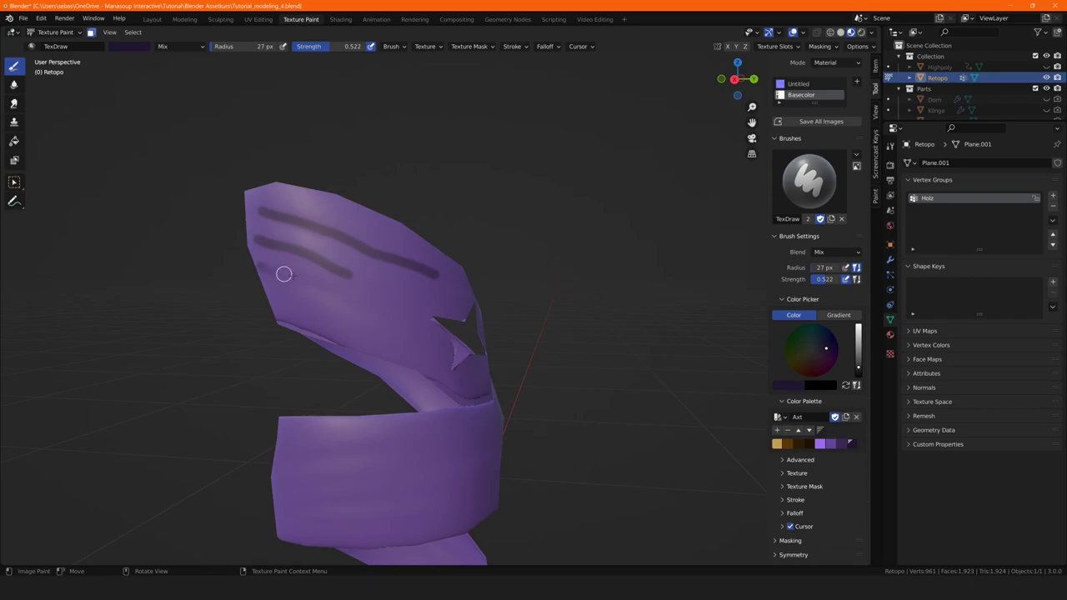
drag(284, 274, 317, 284)
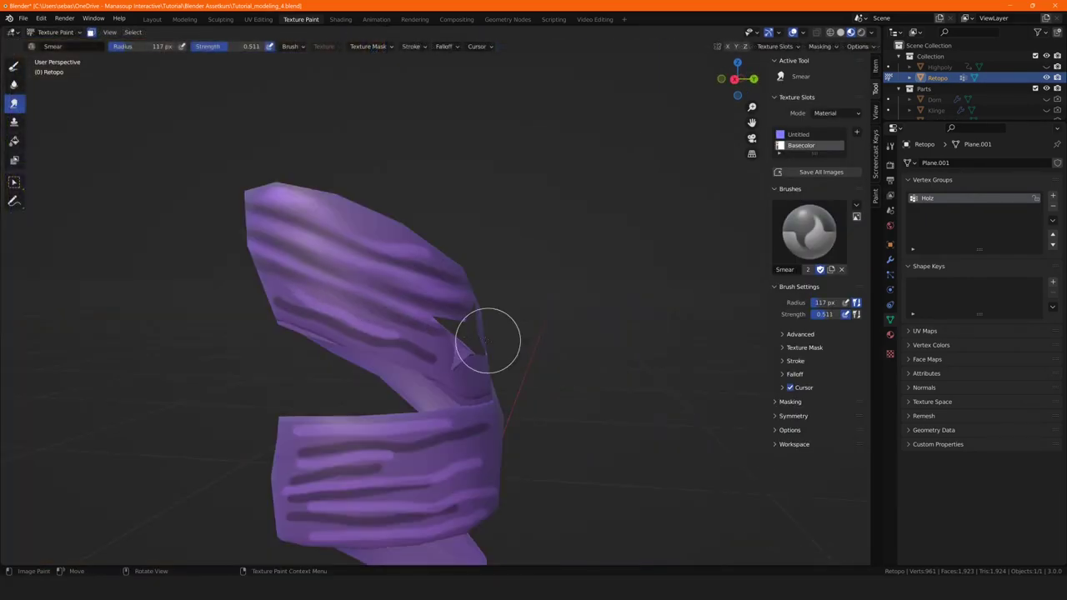
Smear the dark stripes at the wrap's top and middle into soft streaks.
mouse_move(330, 241)
mouse_down()
mouse_move(357, 243)
mouse_move(305, 210)
mouse_move(441, 242)
mouse_move(476, 286)
mouse_move(383, 298)
mouse_move(278, 265)
mouse_up()
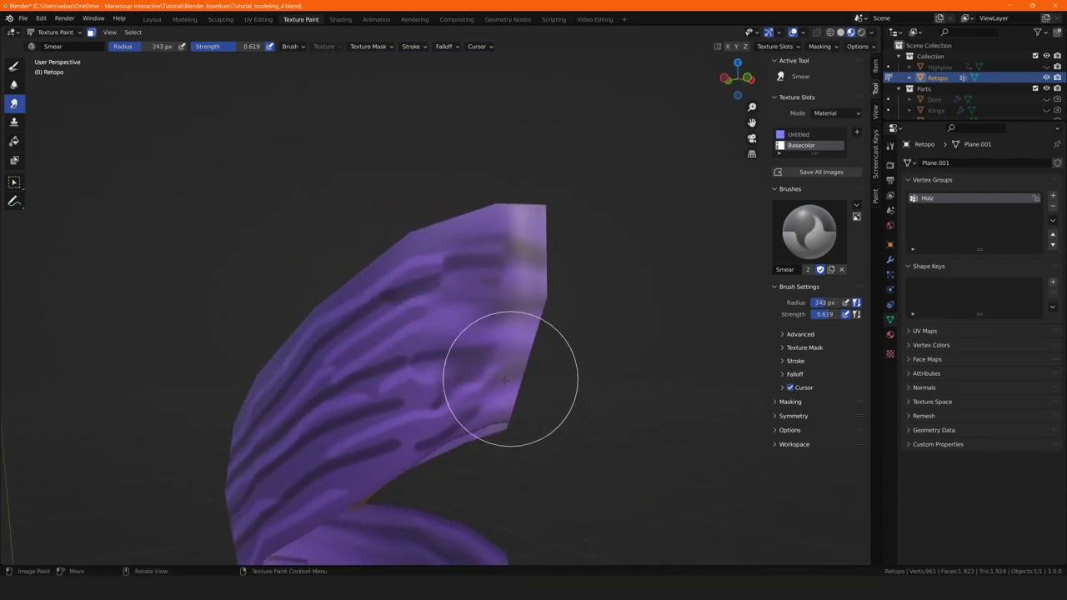
mouse_move(503, 380)
mouse_down()
mouse_move(310, 464)
mouse_move(448, 328)
mouse_move(305, 414)
mouse_move(515, 261)
mouse_move(362, 297)
mouse_move(274, 388)
mouse_up()
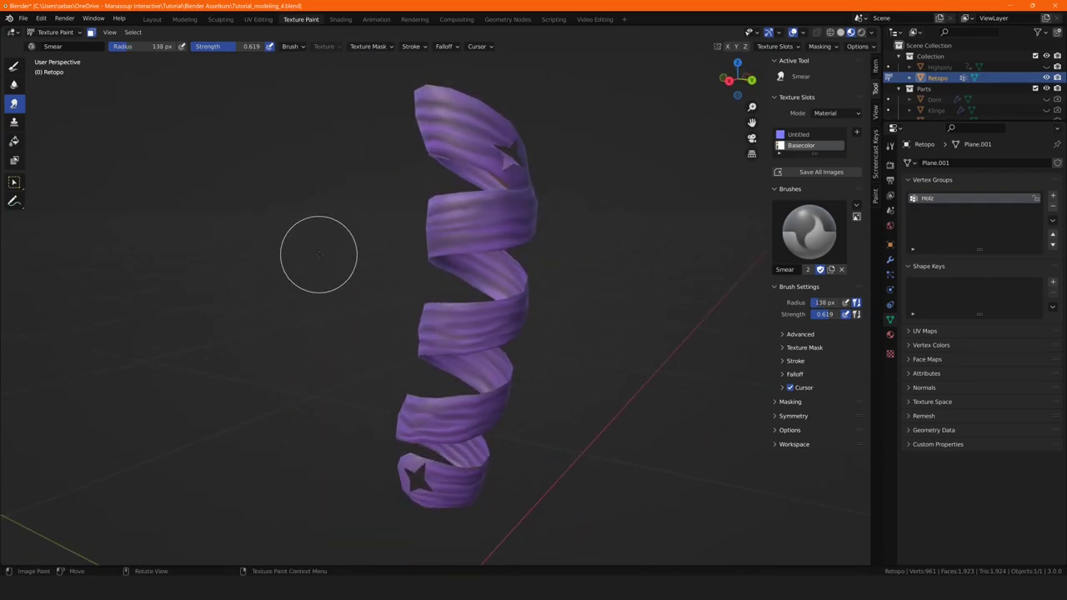
mouse_move(317, 248)
middle_down()
mouse_move(343, 258)
mouse_move(355, 237)
middle_up()
Zoom out to review the spiral, then return to Object Mode and orbit around the handle.
scroll(567, 353, down, 3)
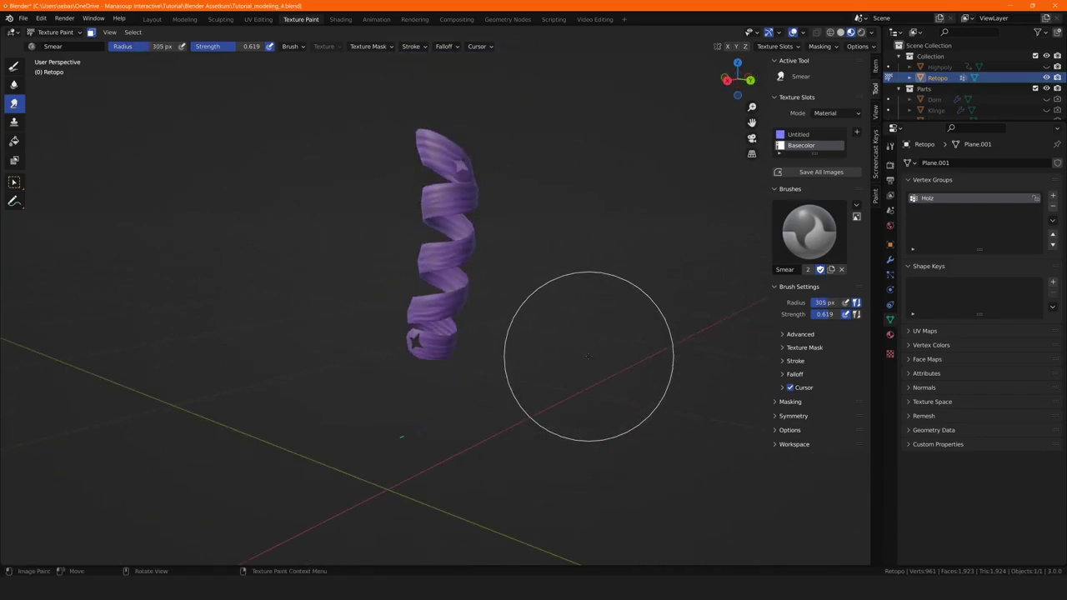
mouse_move(566, 353)
middle_down()
mouse_move(597, 355)
mouse_move(581, 345)
mouse_move(612, 340)
mouse_move(624, 369)
middle_up()
scroll(581, 345, down, 2)
scroll(567, 328, up, 2)
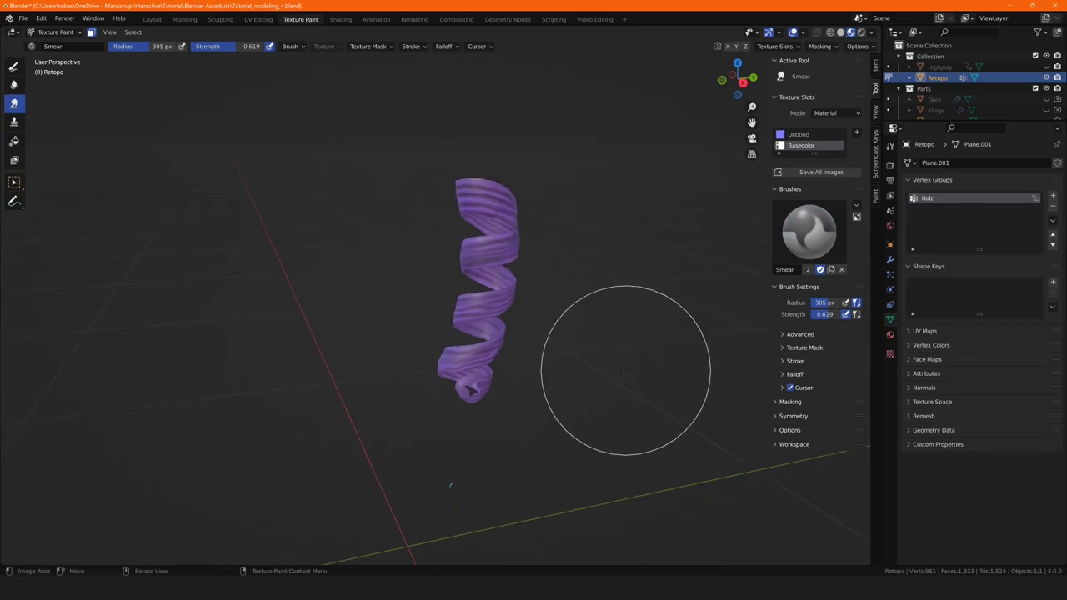
key(ctrl+Tab)
scroll(376, 341, down, 3)
scroll(397, 343, up, 4)
mouse_move(397, 342)
middle_down()
mouse_move(411, 351)
mouse_move(557, 341)
mouse_move(419, 342)
mouse_move(393, 324)
mouse_move(409, 298)
mouse_move(422, 313)
middle_up()
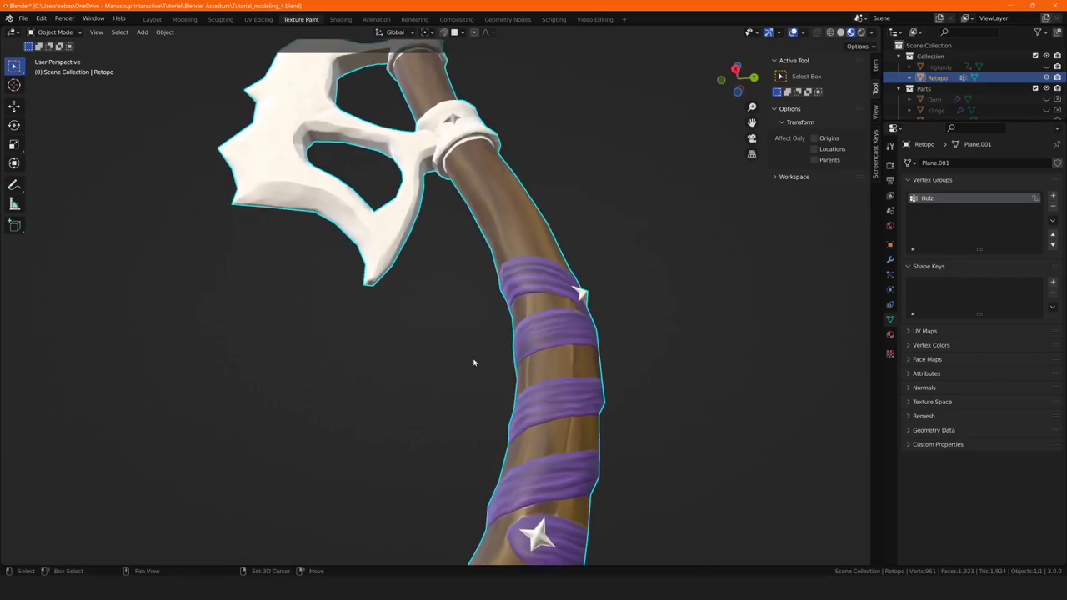
Zoom the viewport in on the axe to review the finished handle.
scroll(474, 361, up, 3)
scroll(410, 302, up, 3)
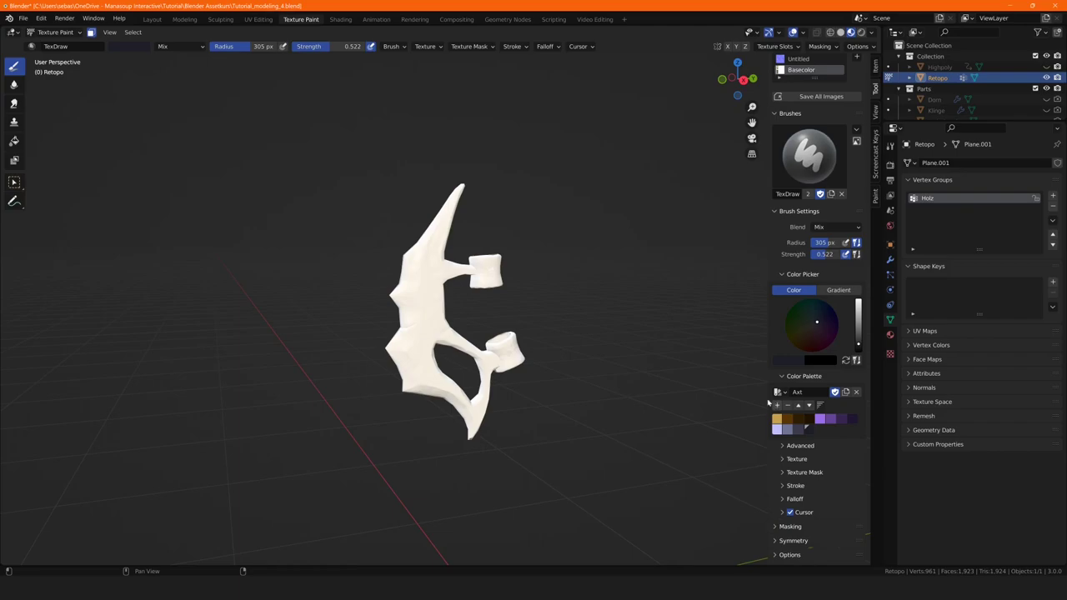
Pick light lavender from the Axt palette and dab it onto the blade.
scroll(394, 330, up, 2)
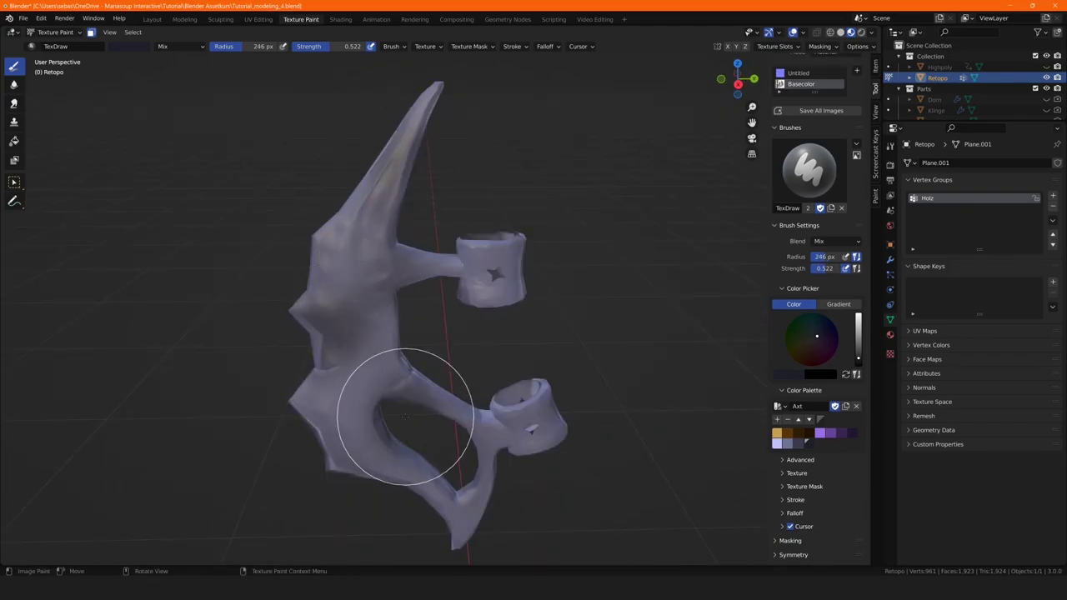
mouse_move(476, 429)
middle_down()
mouse_move(427, 370)
mouse_move(394, 390)
middle_up()
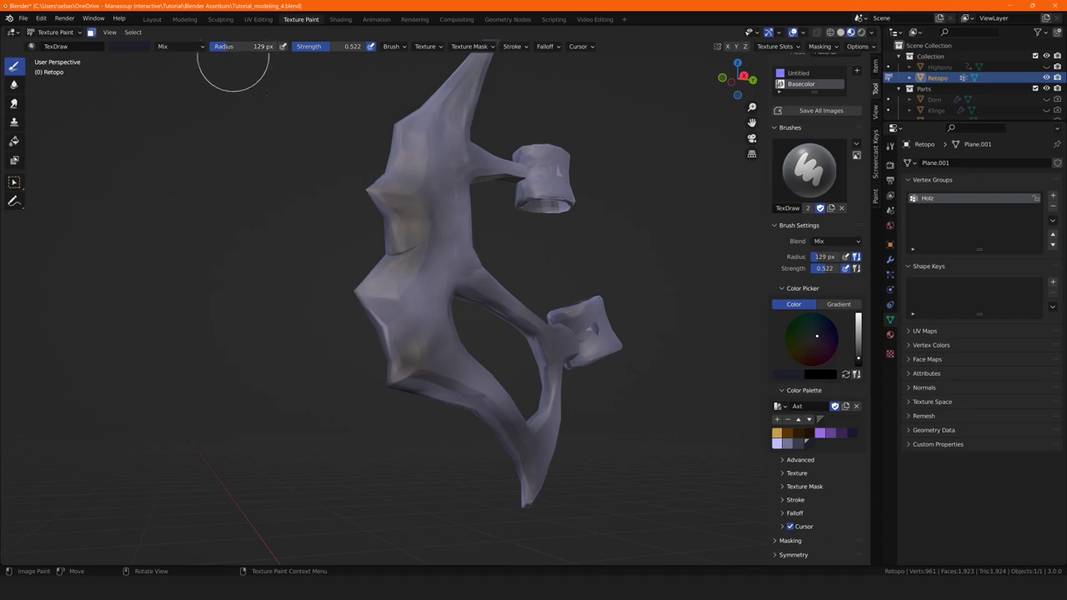
click(777, 442)
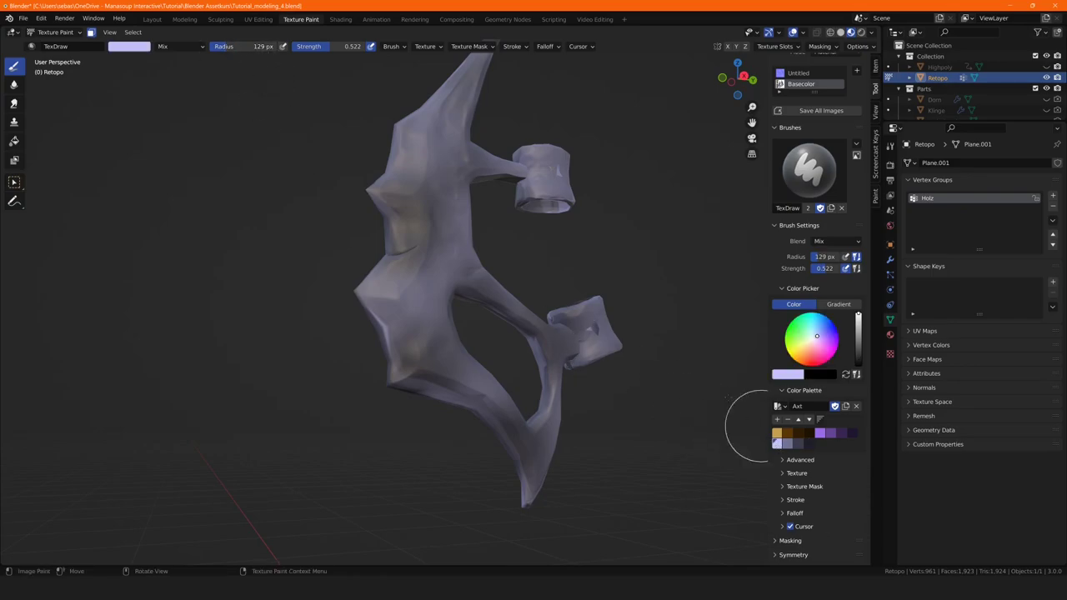
click(444, 170)
click(453, 226)
click(378, 321)
Paint lavender strokes across the blade, a darker lower patch, and along to the right block.
middle_drag(376, 317, 352, 190)
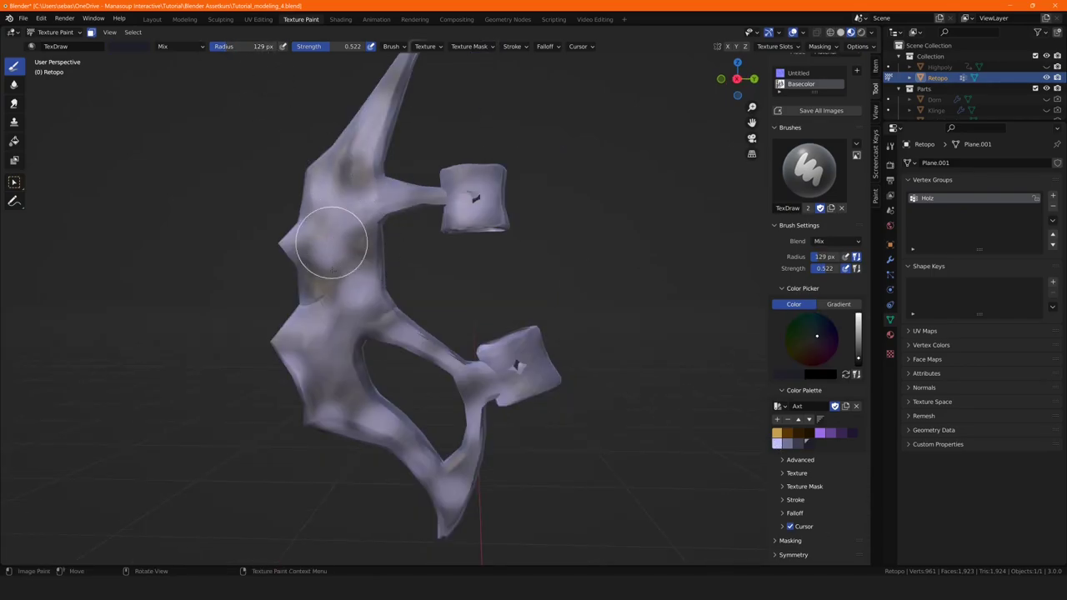
drag(333, 305, 305, 341)
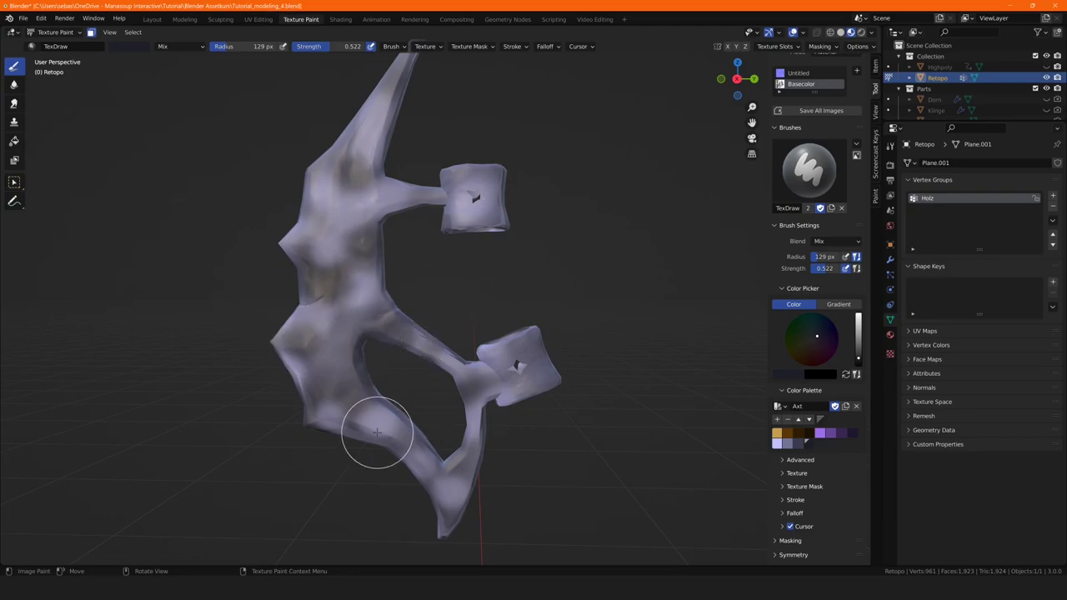
drag(377, 432, 545, 377)
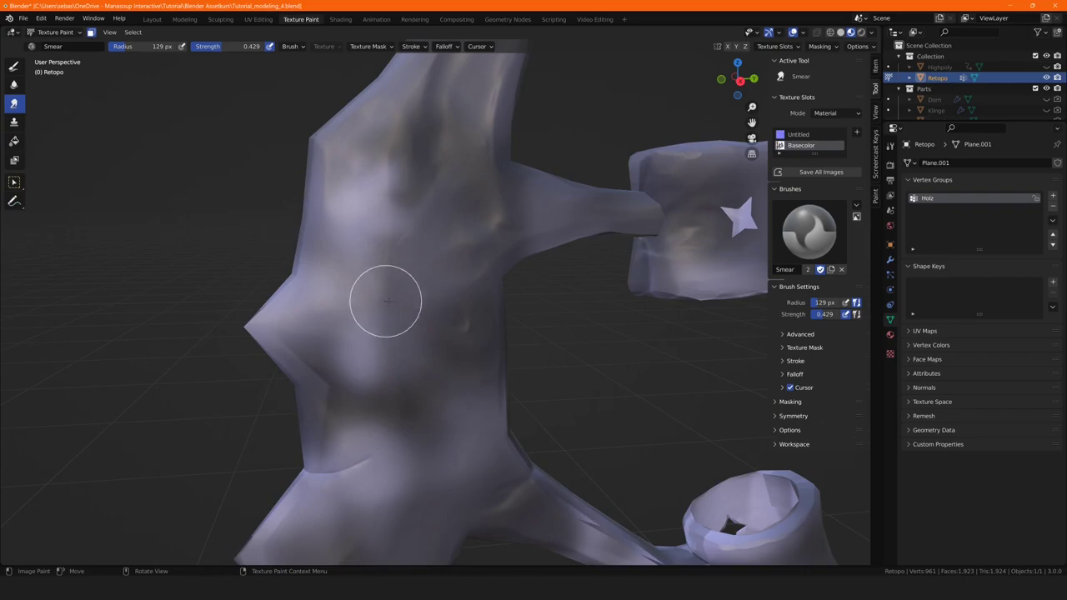
Smear the blade's upper body and lower curve so the lavender patches blend.
mouse_move(385, 301)
mouse_down()
mouse_move(456, 357)
mouse_move(375, 473)
mouse_up()
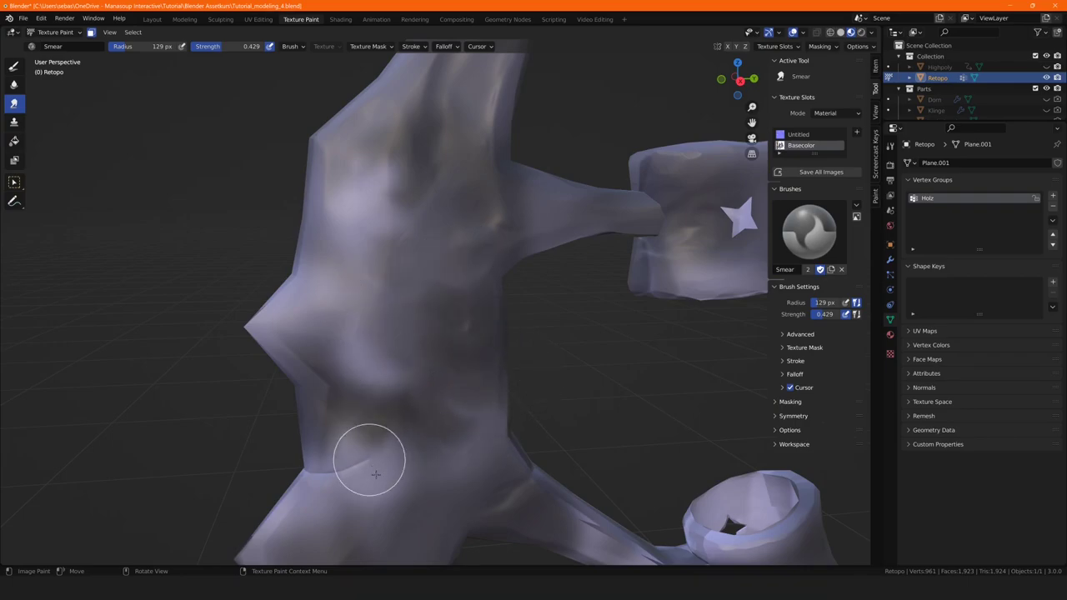
middle_drag(409, 419, 392, 245)
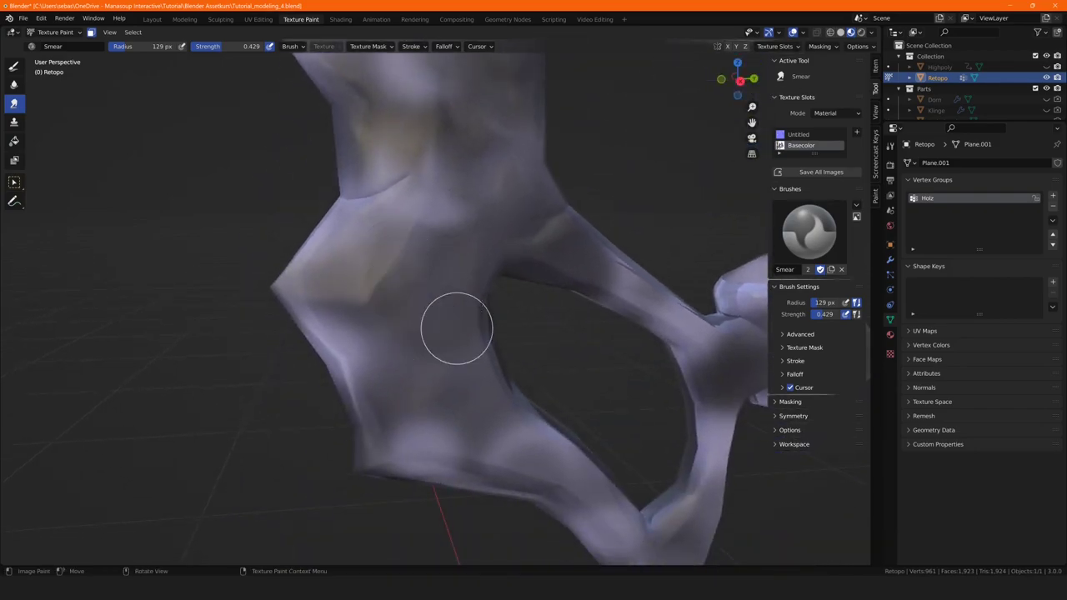
drag(457, 328, 411, 409)
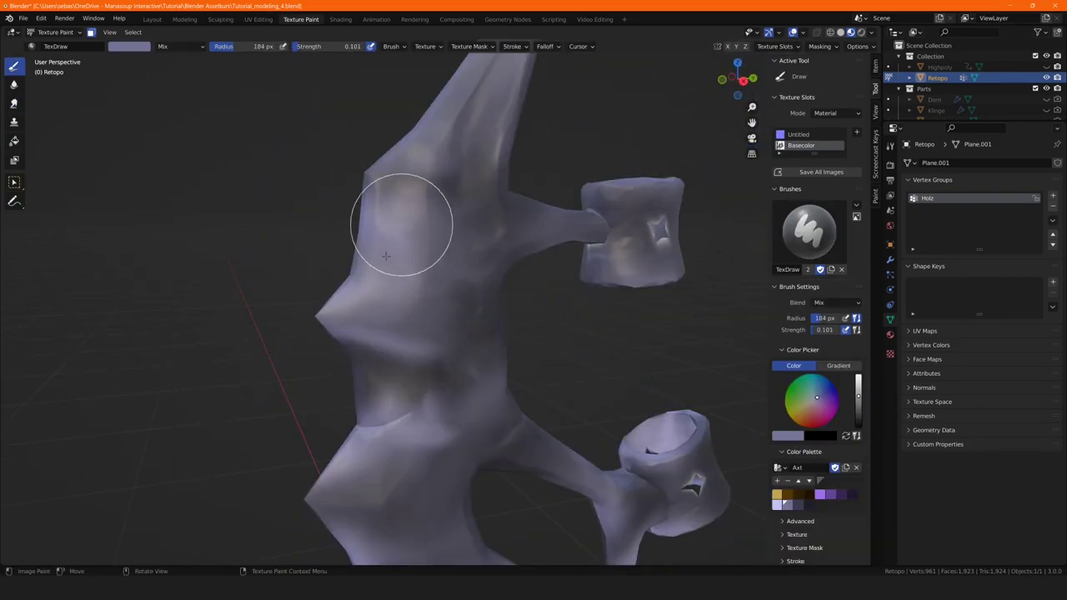
Orbit around the horn, trunk and upper arm, ending below the horn tip.
middle_drag(385, 256, 321, 319)
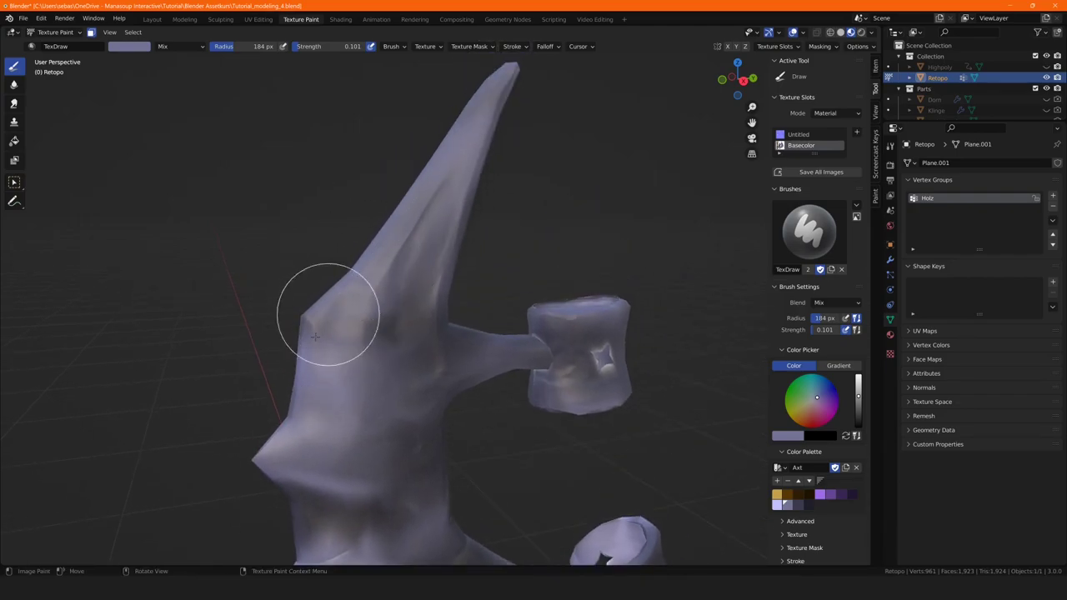
middle_drag(389, 238, 381, 262)
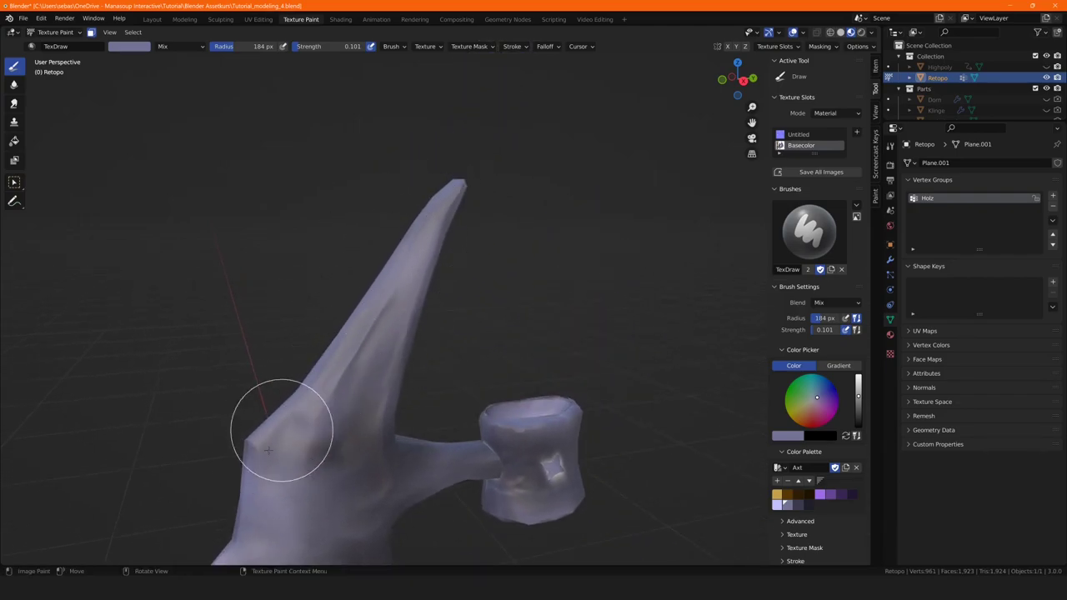
mouse_move(268, 450)
middle_down()
mouse_move(353, 245)
mouse_move(459, 243)
middle_up()
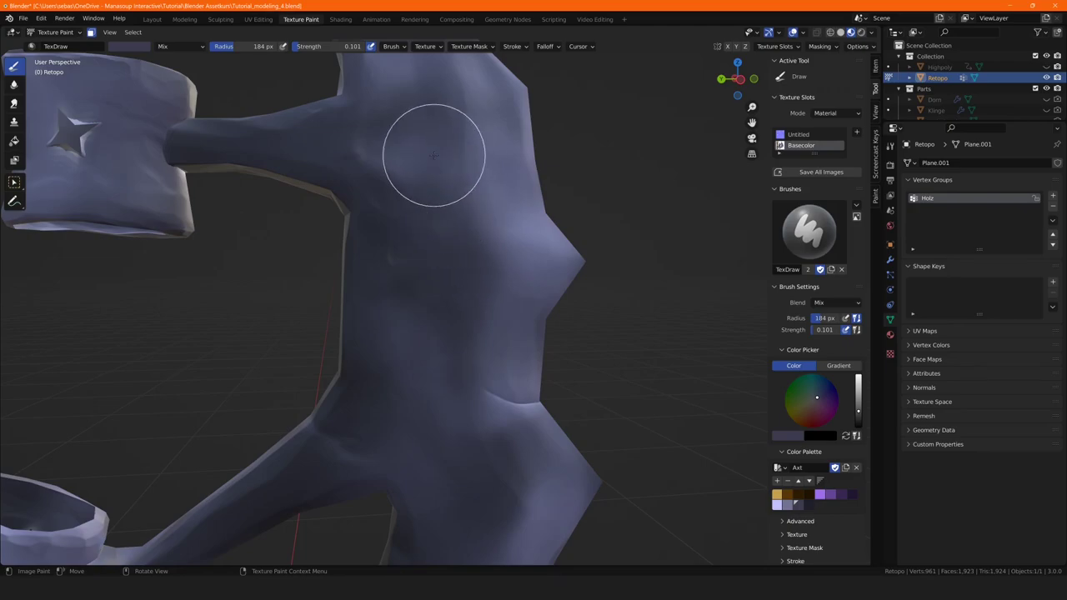
middle_drag(434, 155, 423, 331)
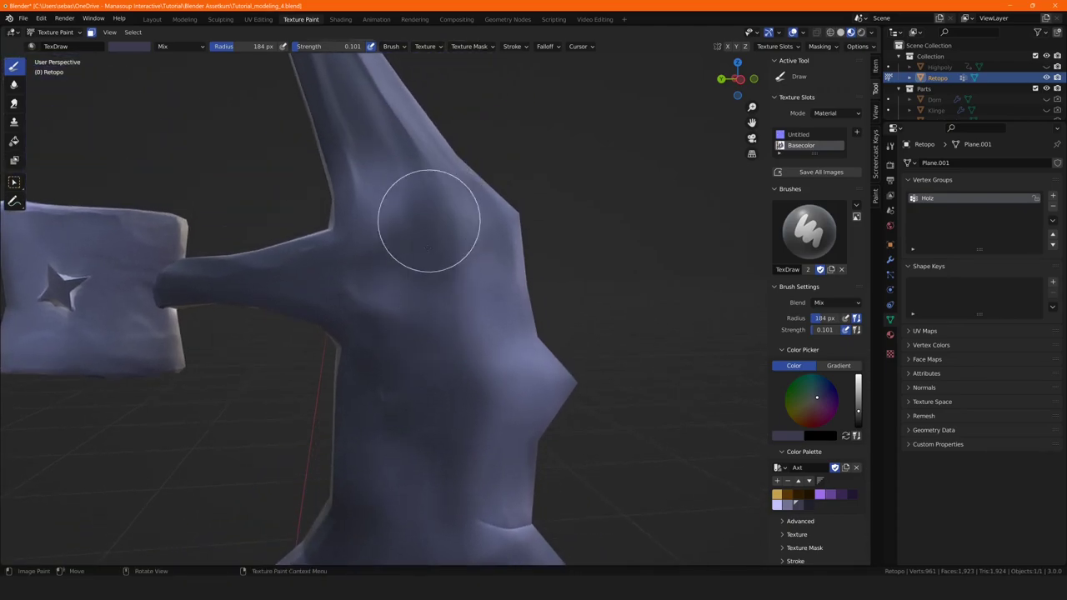
middle_drag(405, 178, 441, 376)
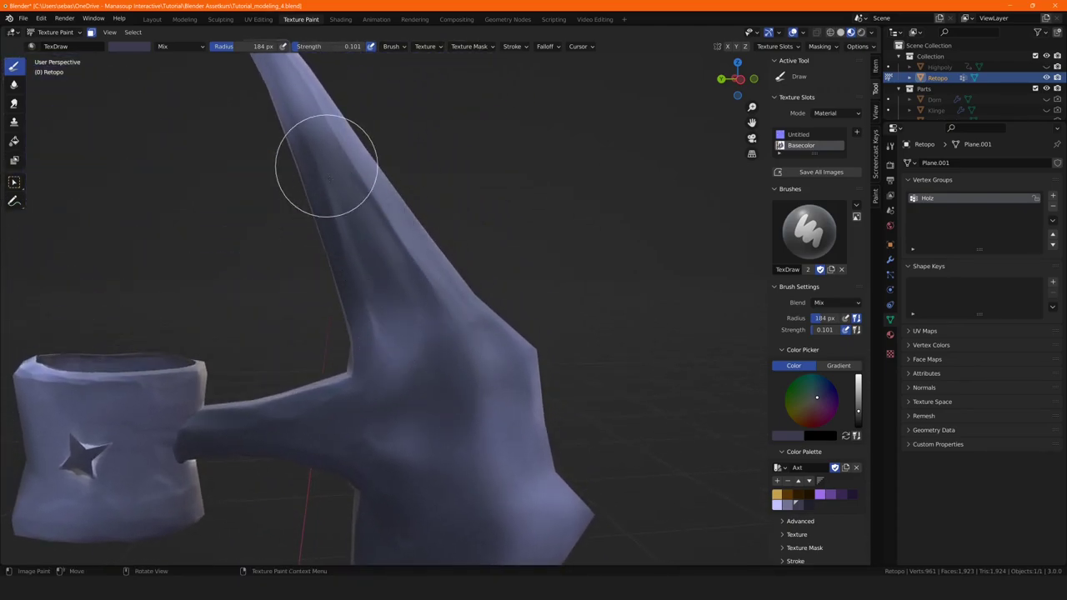
middle_drag(329, 176, 324, 178)
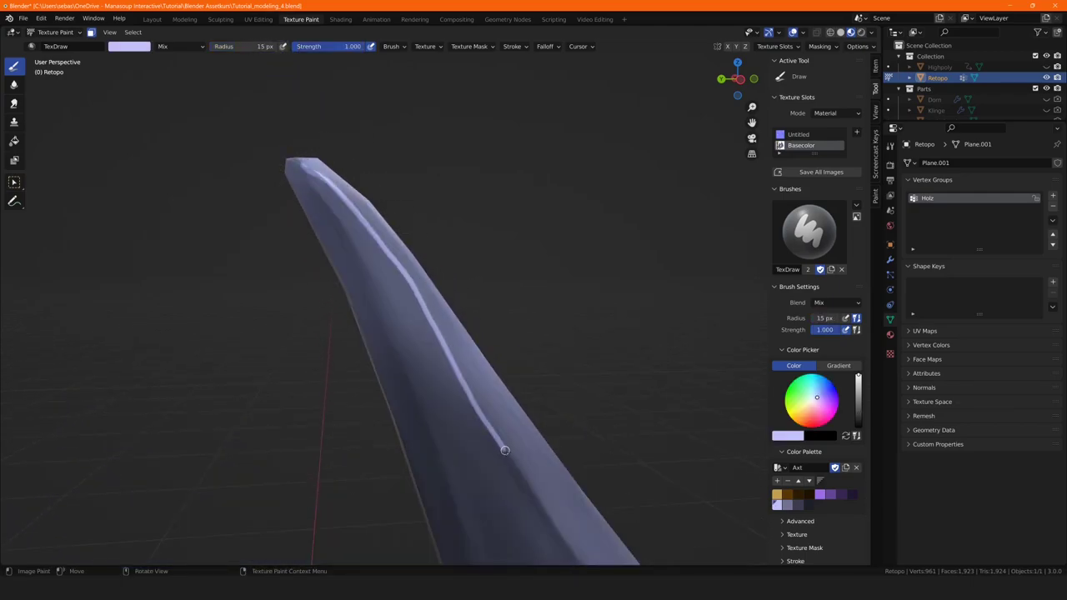
Paint thin light highlight lines along the horn and trunk edges.
mouse_move(527, 488)
shift+middle_down()
mouse_move(465, 413)
mouse_move(407, 261)
shift+middle_up()
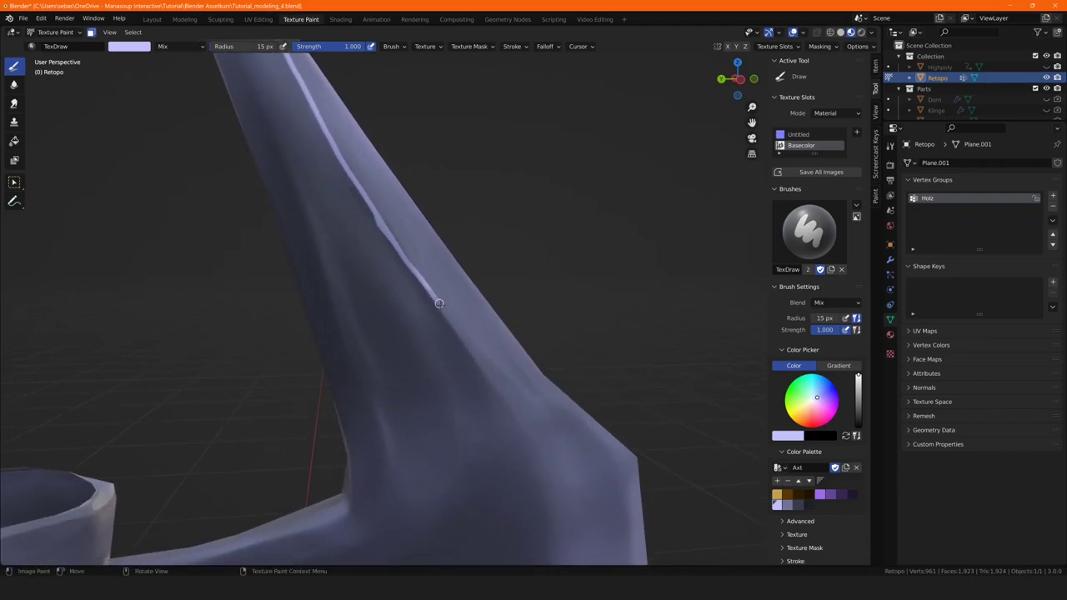
middle_drag(510, 408, 501, 457)
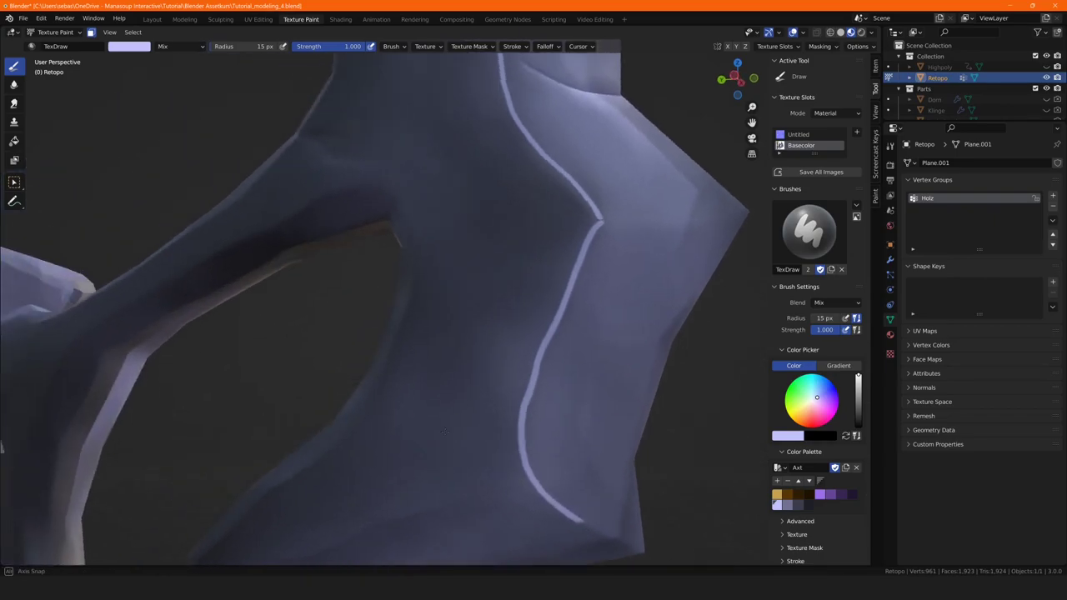
mouse_move(555, 478)
middle_down()
mouse_move(500, 392)
mouse_move(381, 305)
mouse_move(447, 318)
mouse_move(353, 281)
middle_up()
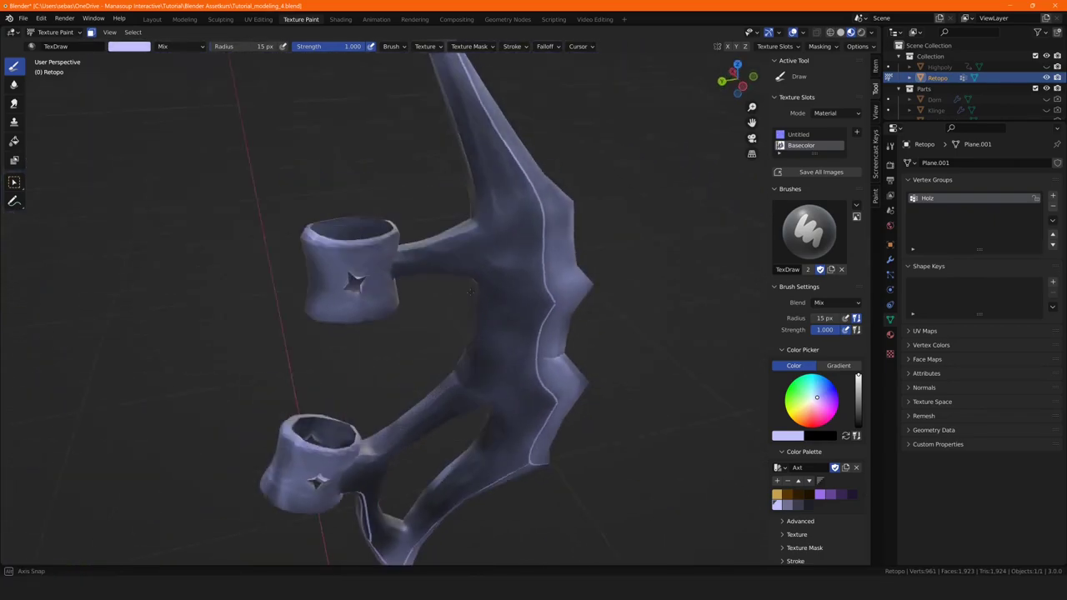
Switch to a dark palette tone and inspect the edge lines around the horn.
scroll(466, 280, up, 3)
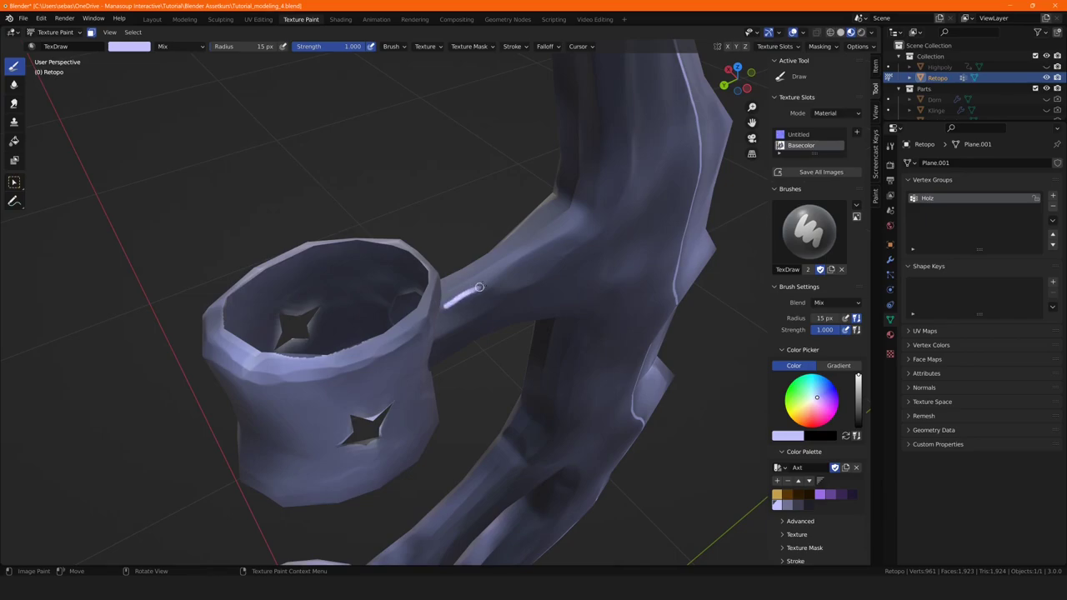
middle_drag(592, 207, 500, 216)
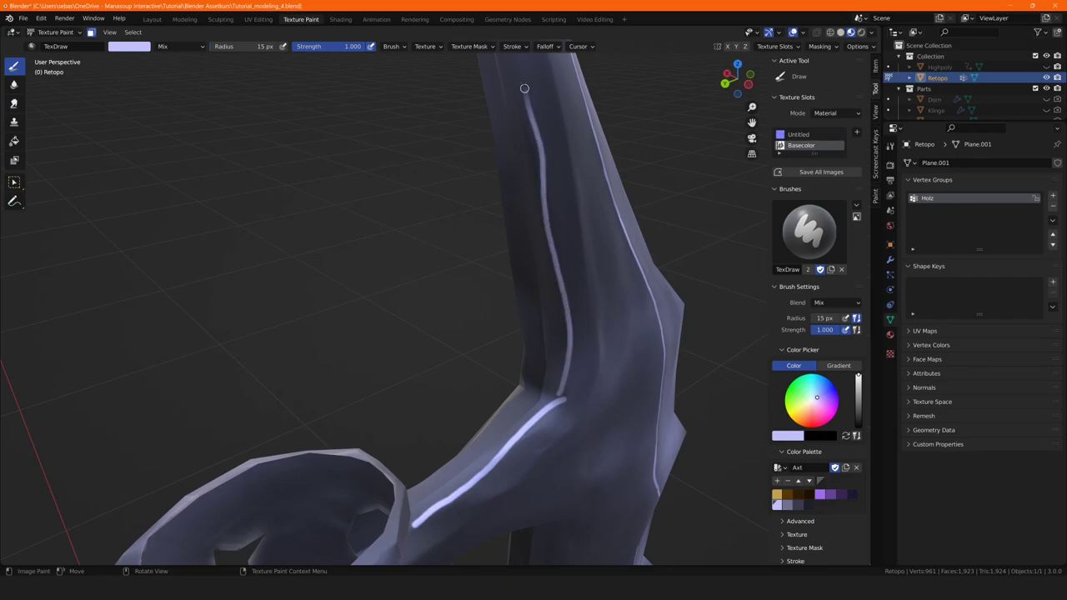
middle_drag(524, 88, 346, 281)
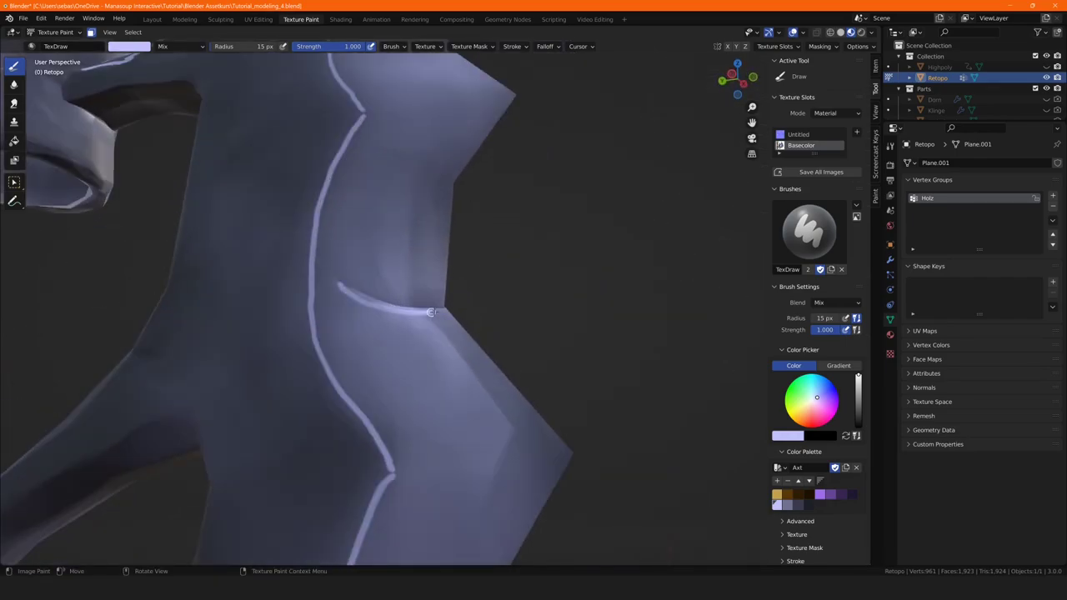
click(806, 504)
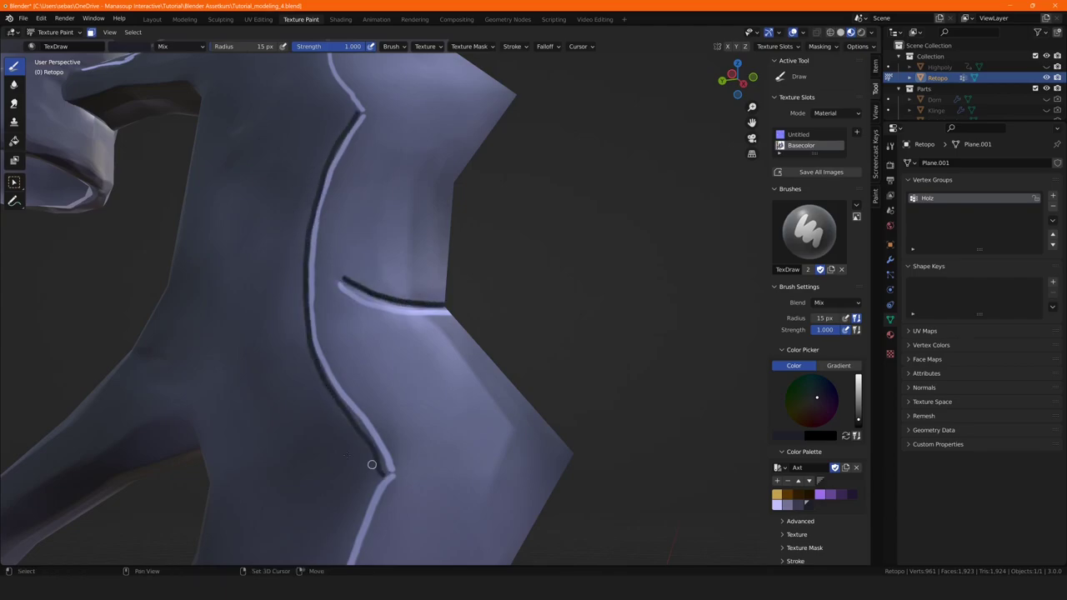
middle_drag(371, 465, 383, 307)
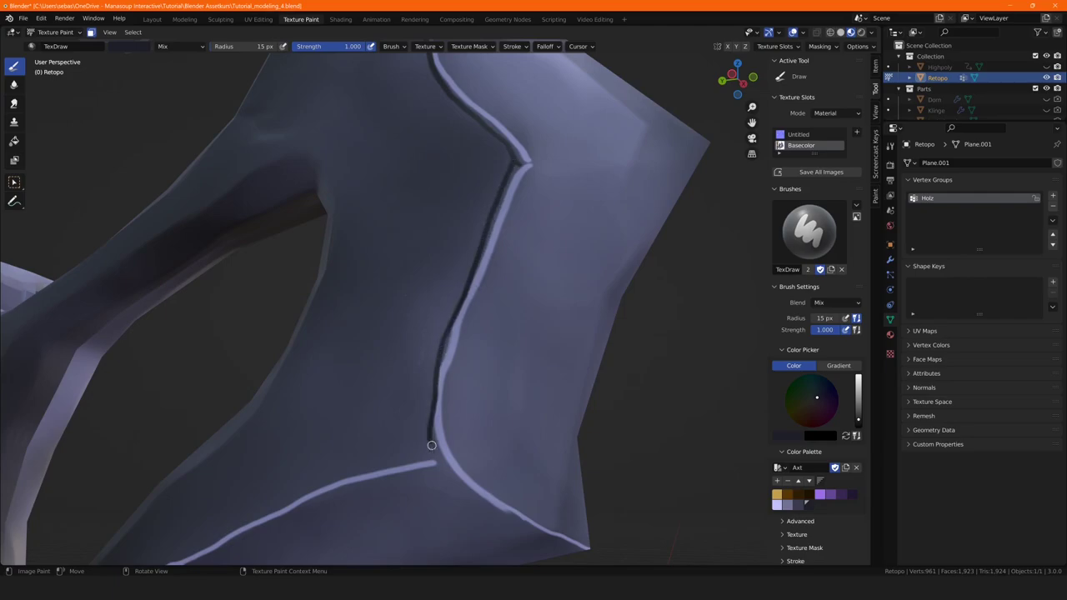
mouse_move(567, 551)
middle_down()
mouse_move(502, 352)
mouse_move(625, 389)
mouse_move(661, 159)
middle_up()
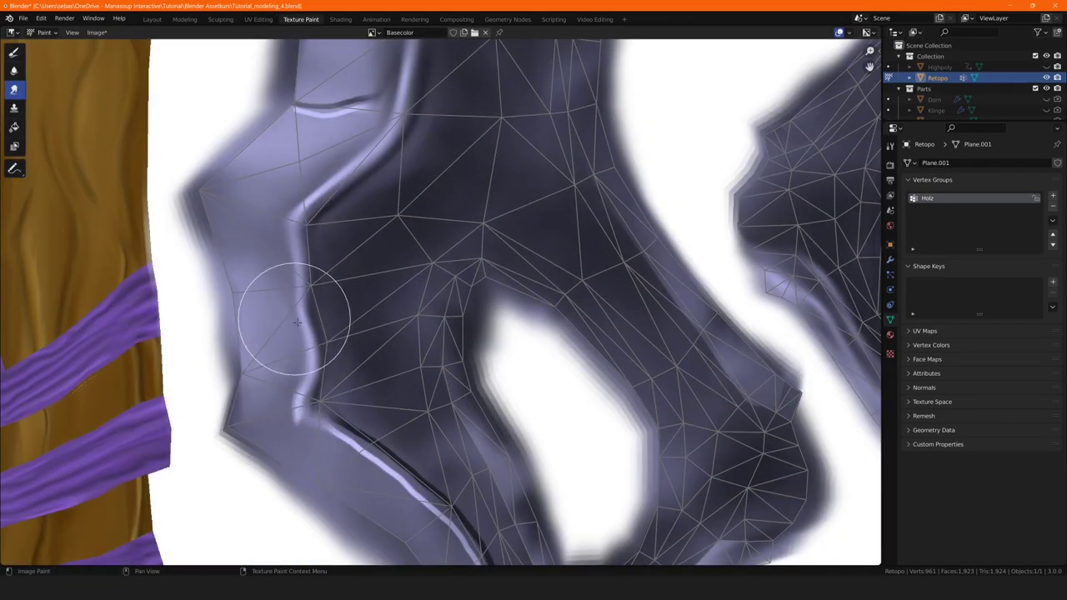
Smear away the bright streak along the horn edge on the Basecolor texture.
middle_drag(298, 393, 306, 300)
mouse_move(306, 300)
mouse_down()
mouse_move(369, 334)
mouse_move(333, 275)
mouse_move(464, 409)
mouse_move(469, 430)
mouse_up()
middle_drag(468, 429, 388, 208)
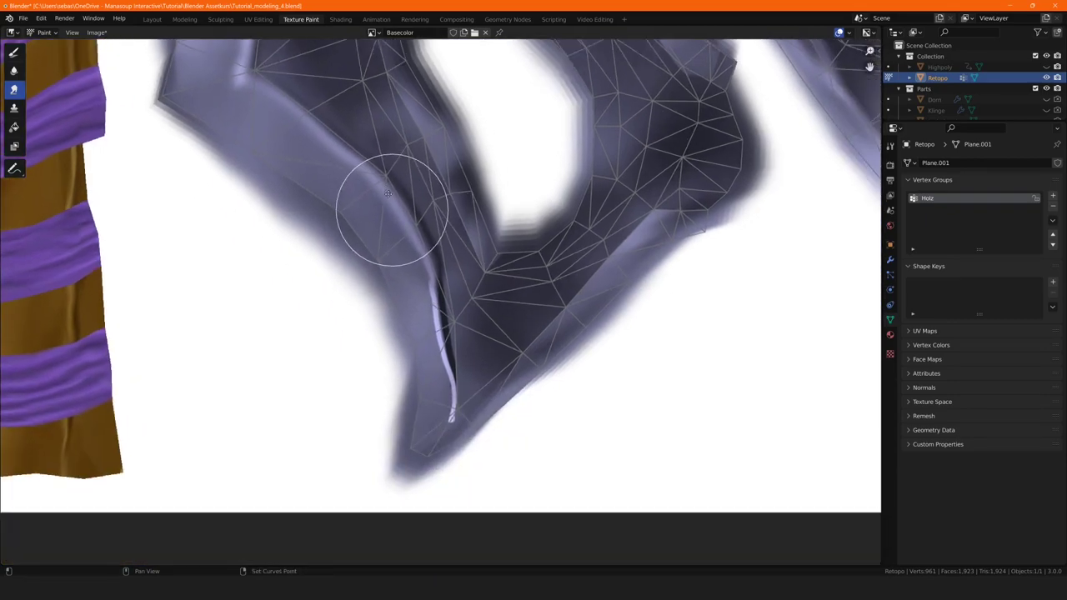
mouse_move(389, 208)
mouse_down()
mouse_move(409, 248)
mouse_move(429, 396)
mouse_move(381, 239)
mouse_move(409, 281)
mouse_move(380, 259)
mouse_up()
Zoom and pan the texture view over the horn's upper edge.
scroll(379, 259, down, 5)
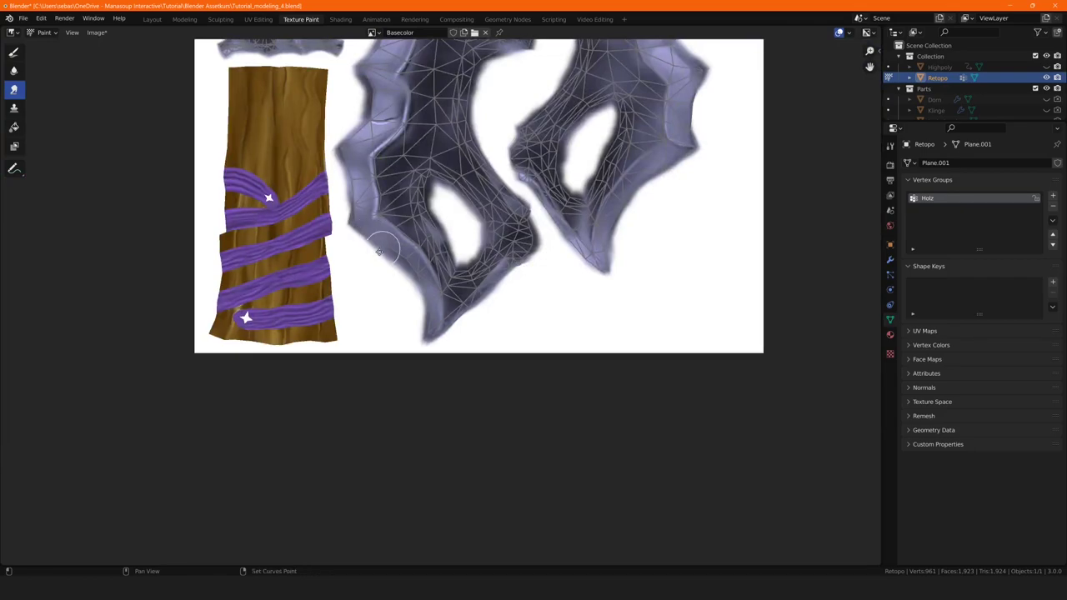
scroll(305, 186, up, 6)
scroll(317, 212, up, 2)
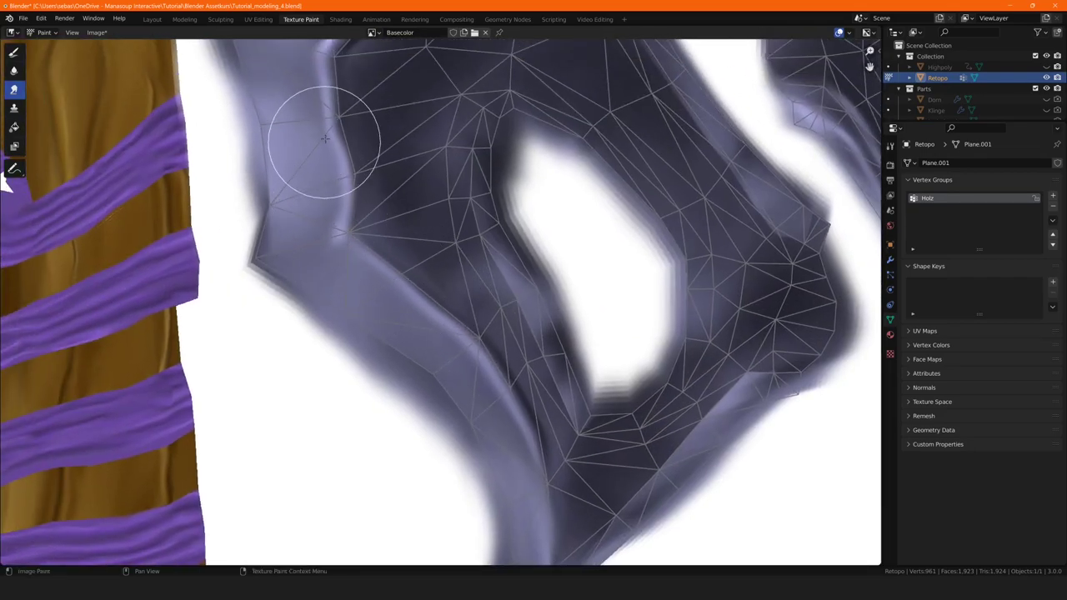
middle_drag(317, 136, 317, 179)
shift+middle_drag(391, 99, 423, 221)
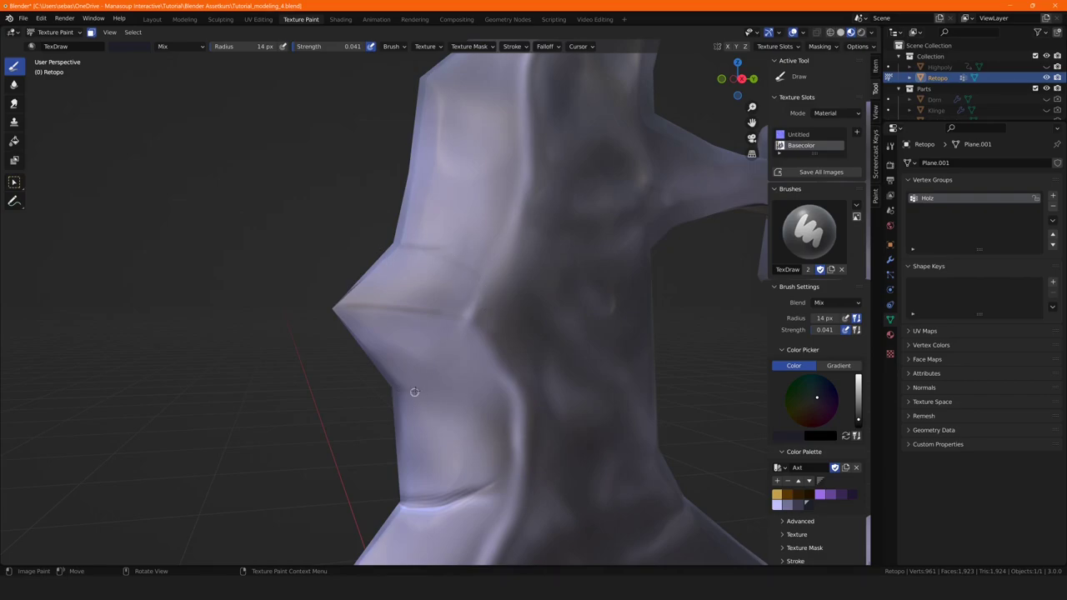
Orbit around the axe head, horn and fork, ending at the ring's star-hole side.
mouse_move(414, 392)
shift+middle_down()
mouse_move(375, 317)
mouse_move(390, 450)
shift+middle_up()
middle_drag(320, 416, 511, 156)
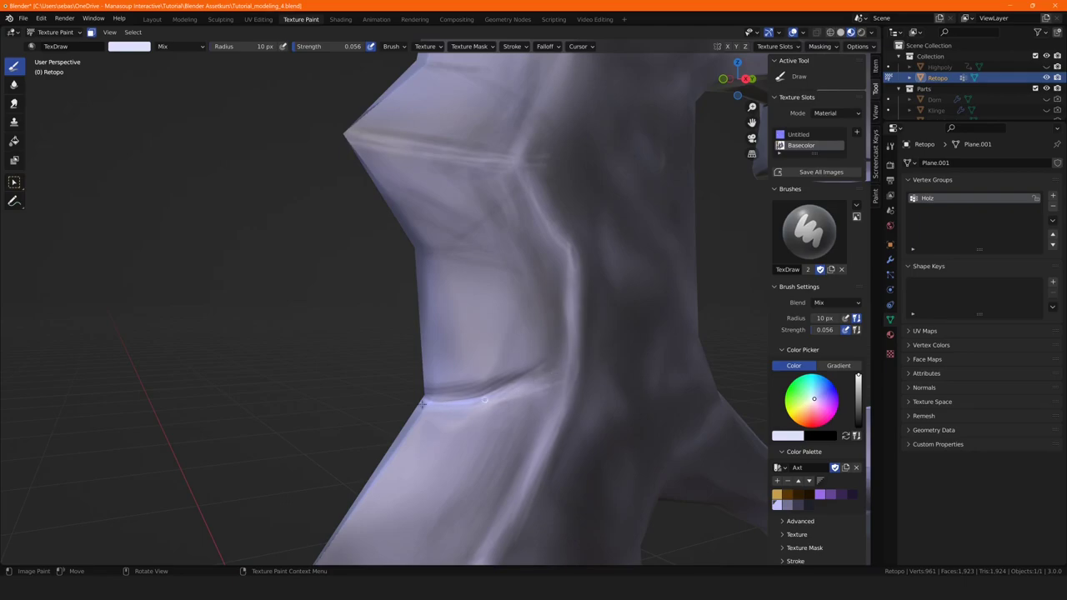
middle_drag(421, 404, 421, 286)
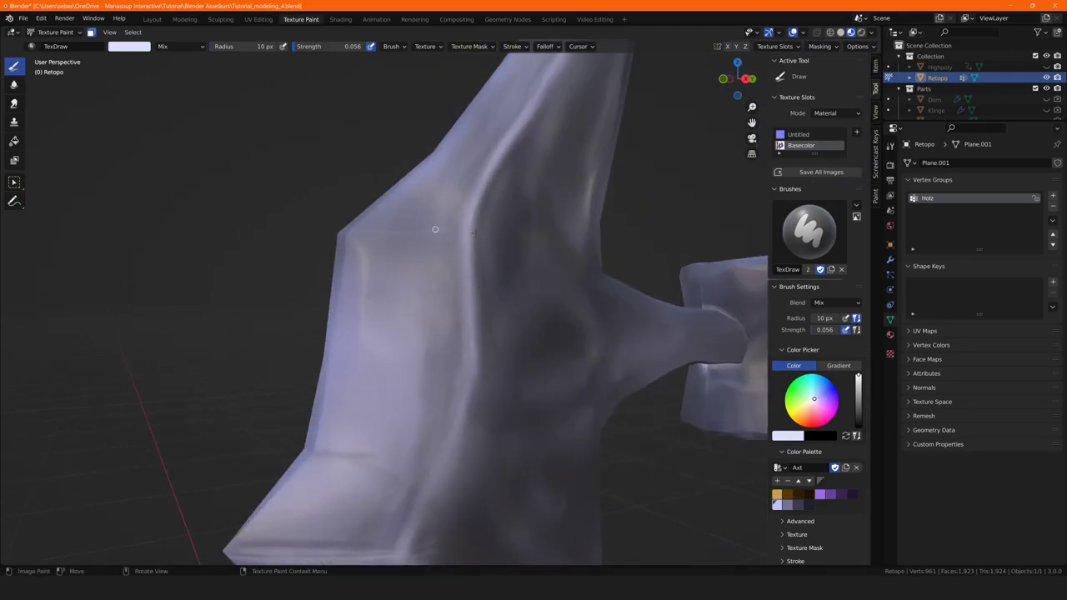
middle_drag(464, 225, 318, 325)
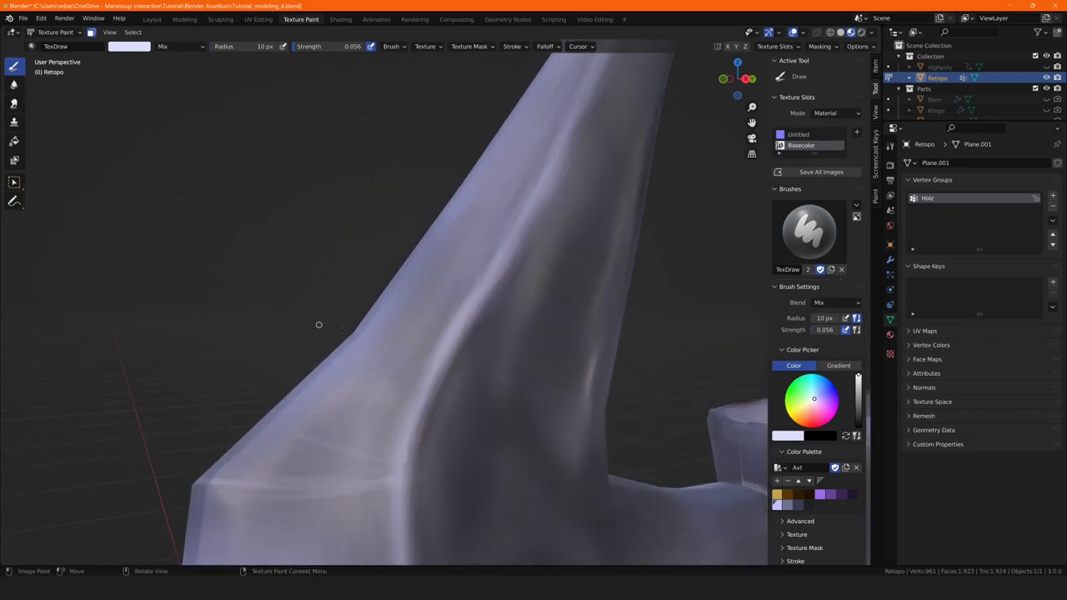
middle_drag(525, 210, 487, 296)
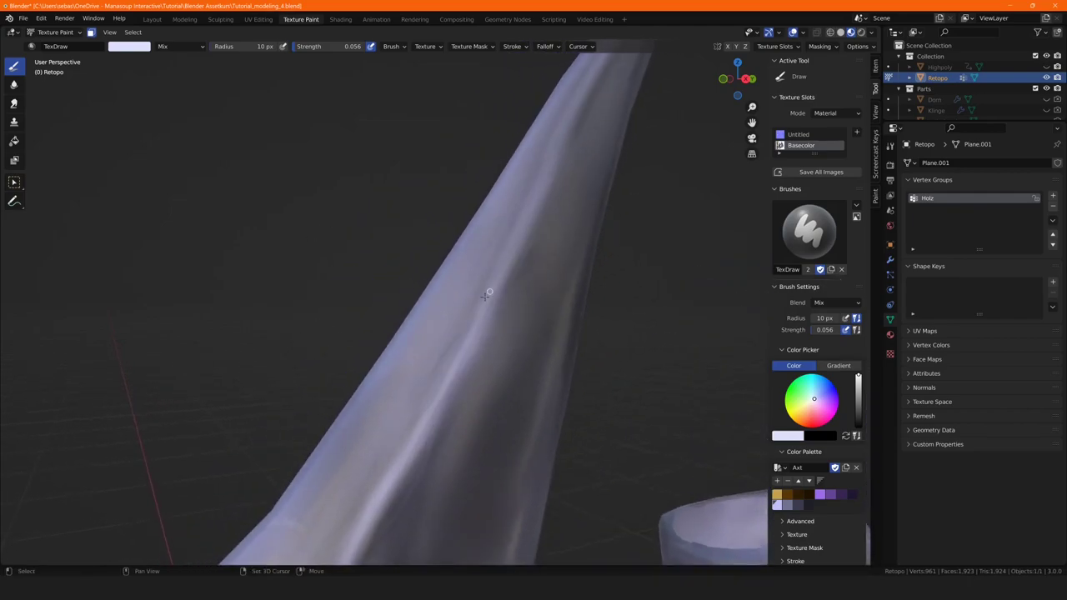
middle_drag(567, 107, 453, 301)
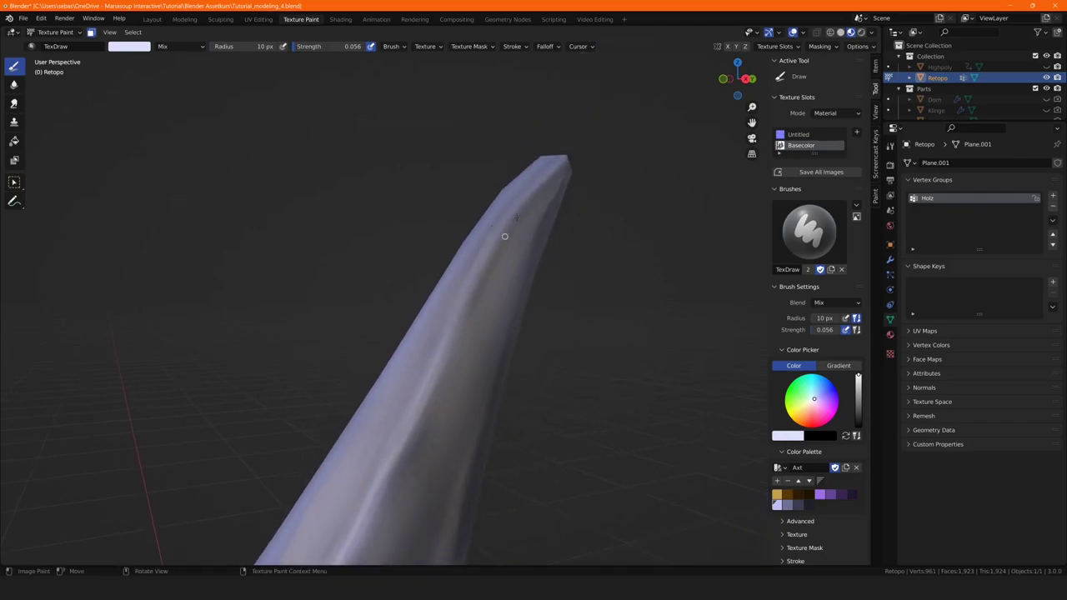
middle_drag(583, 139, 515, 449)
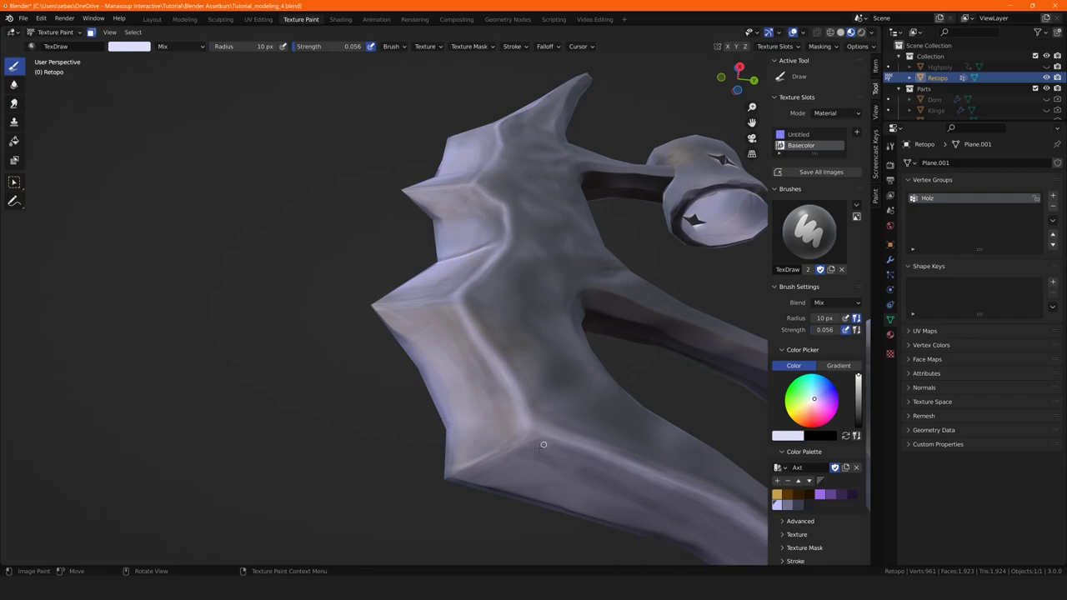
mouse_move(536, 494)
middle_down()
mouse_move(564, 508)
mouse_move(546, 510)
mouse_move(488, 146)
middle_up()
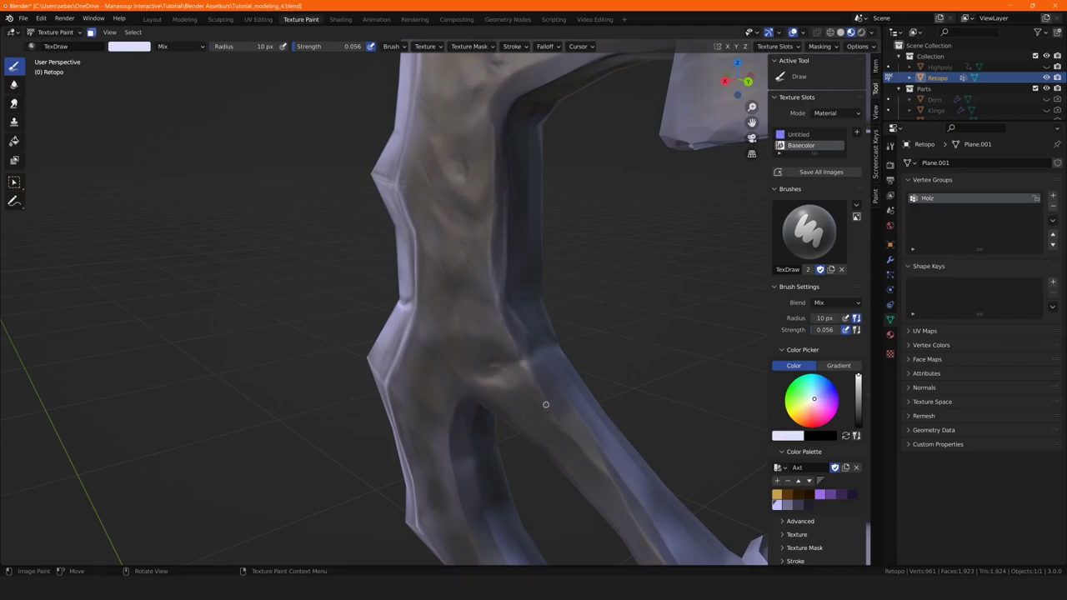
middle_drag(598, 440, 606, 336)
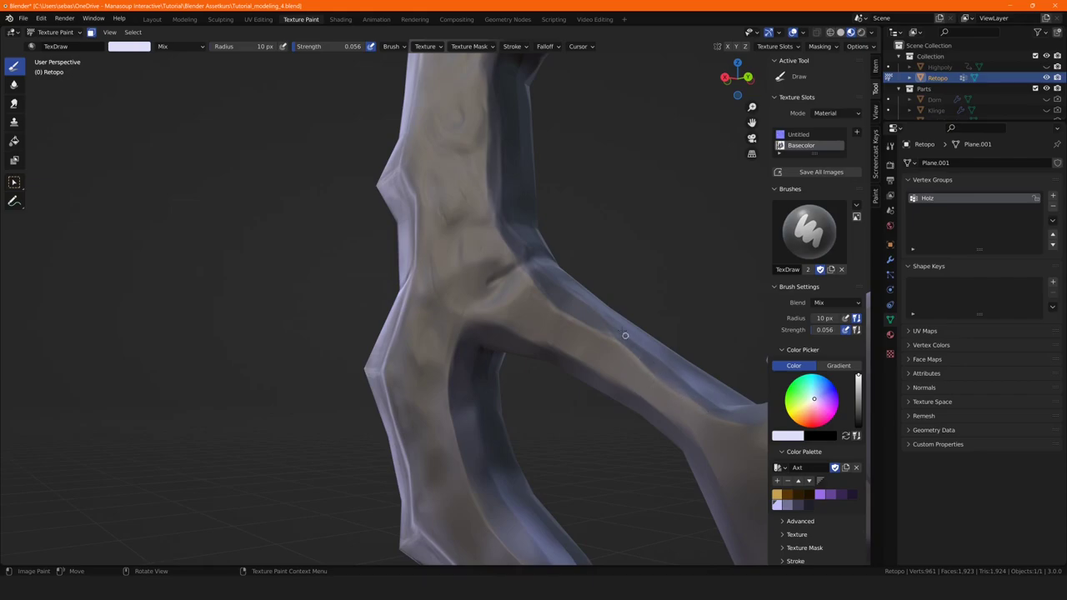
scroll(625, 335, down, 5)
scroll(557, 155, up, 5)
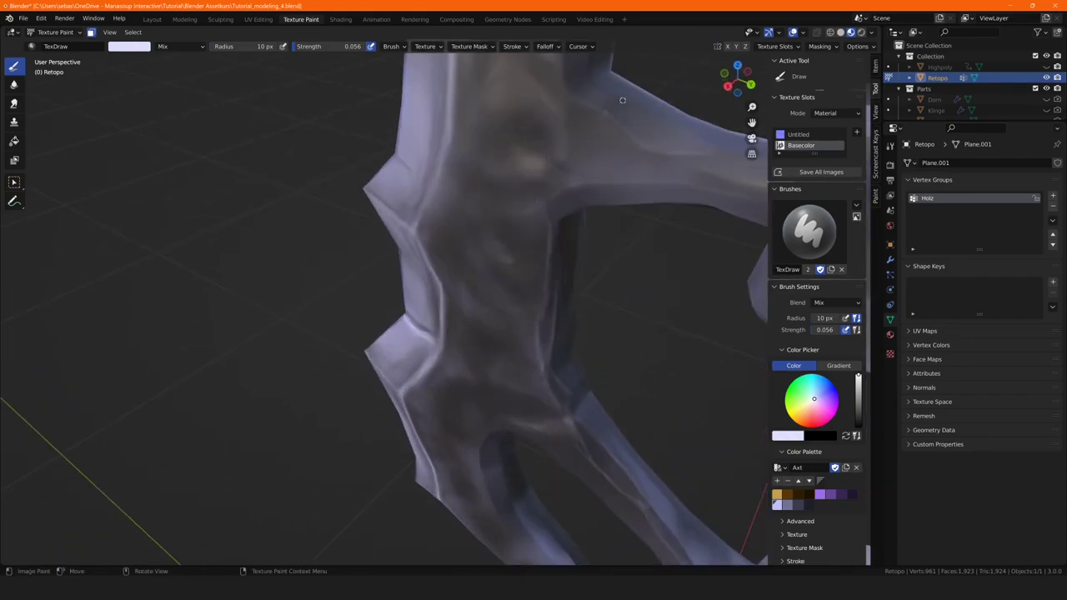
scroll(704, 141, down, 3)
scroll(662, 267, up, 2)
scroll(650, 273, up, 1)
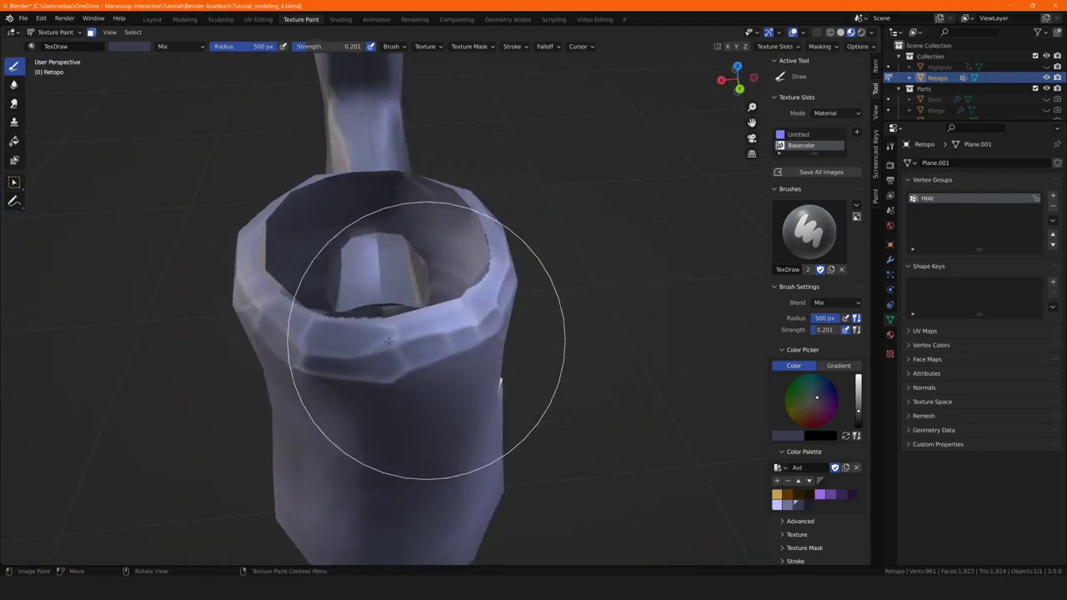
mouse_move(417, 381)
middle_down()
mouse_move(369, 286)
mouse_move(530, 267)
mouse_move(512, 298)
mouse_move(234, 37)
middle_up()
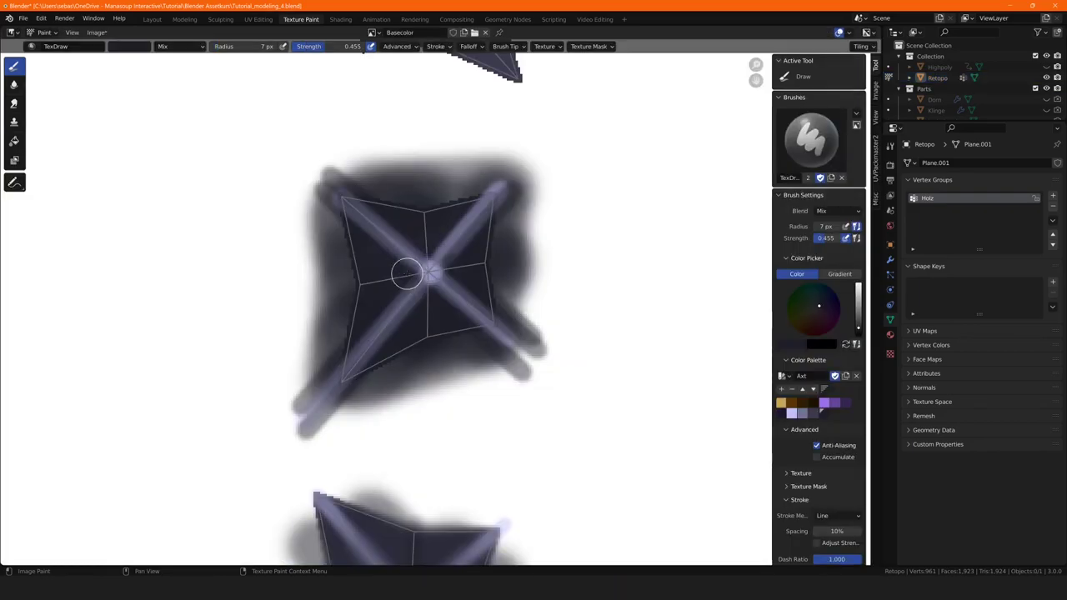
Paint straight lines from the star's centre and cover the star with a dark soft fill.
scroll(394, 350, up, 3)
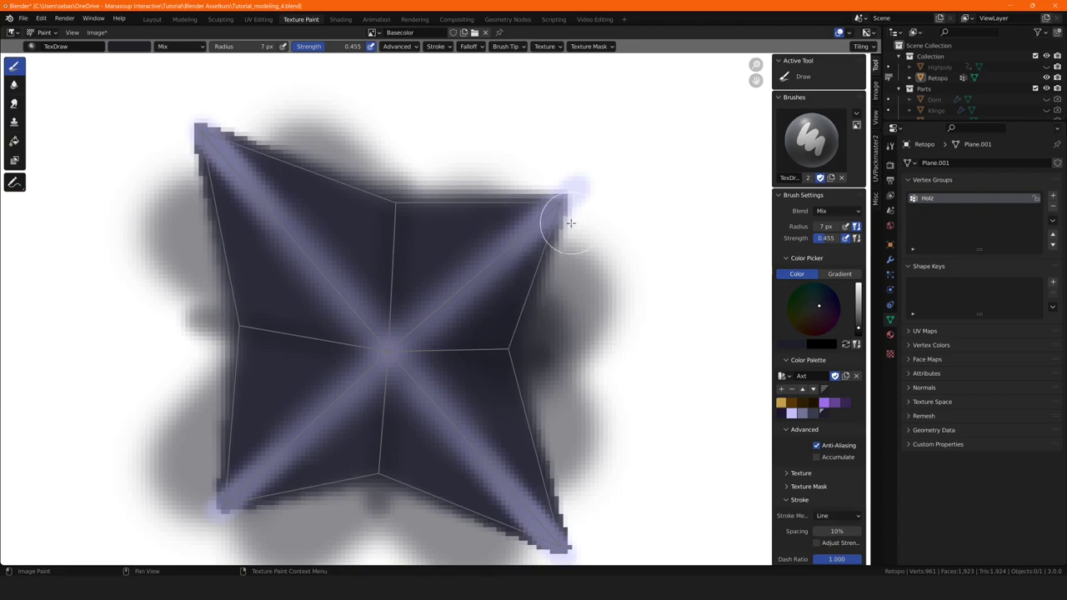
mouse_move(421, 354)
mouse_down()
mouse_move(551, 531)
mouse_move(566, 535)
mouse_up()
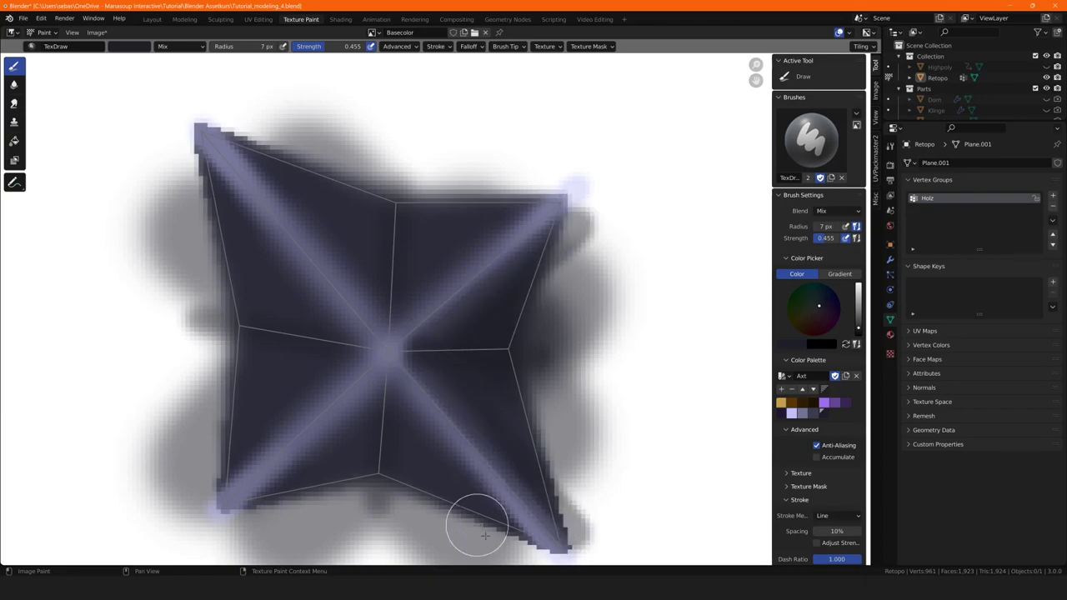
mouse_move(433, 477)
mouse_down()
mouse_move(381, 393)
mouse_move(238, 505)
mouse_move(339, 345)
mouse_move(200, 138)
mouse_up()
scroll(326, 314, down, 5)
scroll(325, 314, down, 2)
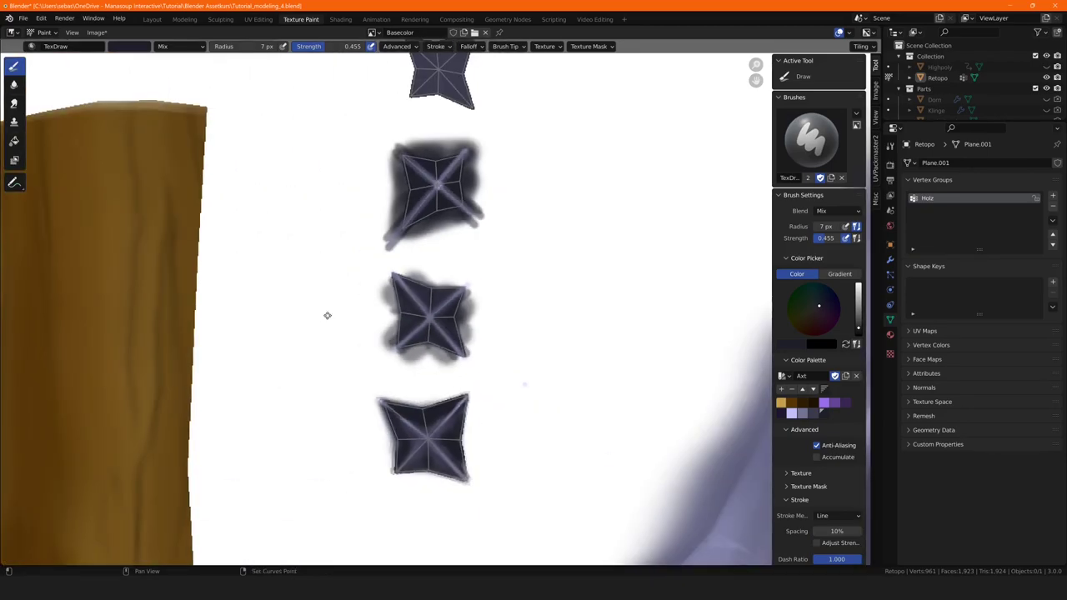
scroll(415, 338, up, 5)
scroll(415, 337, up, 1)
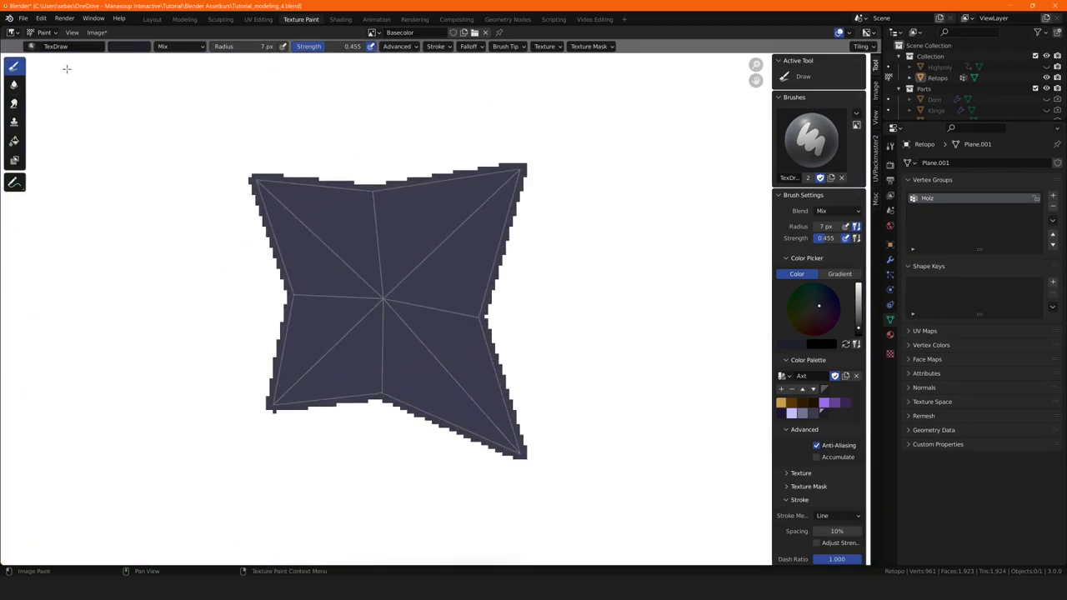
drag(383, 300, 129, 105)
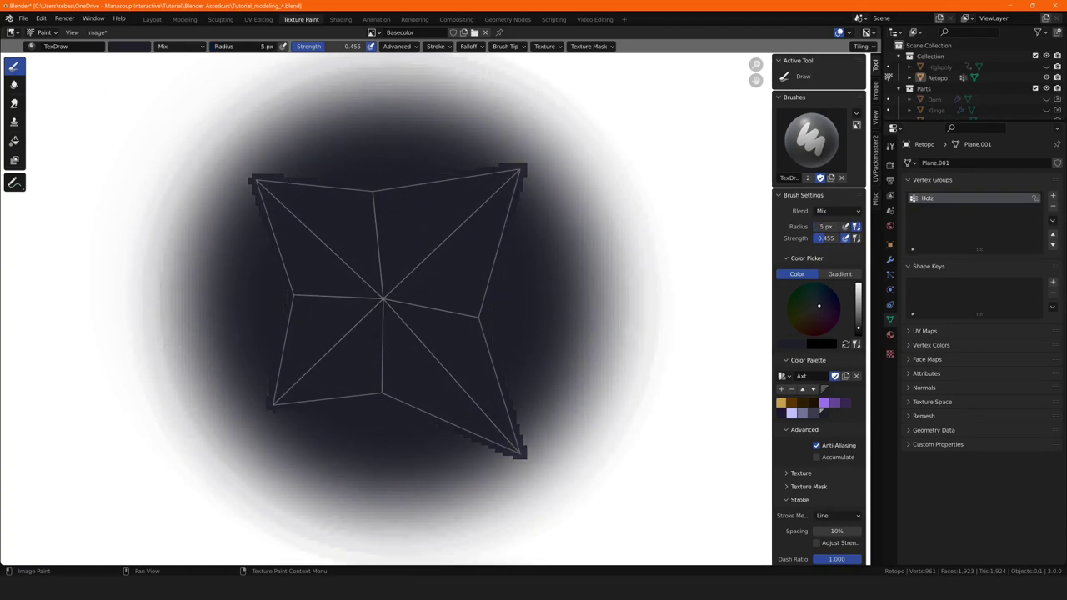
Paint two light lavender diagonals through the star's centre to form an X.
click(791, 412)
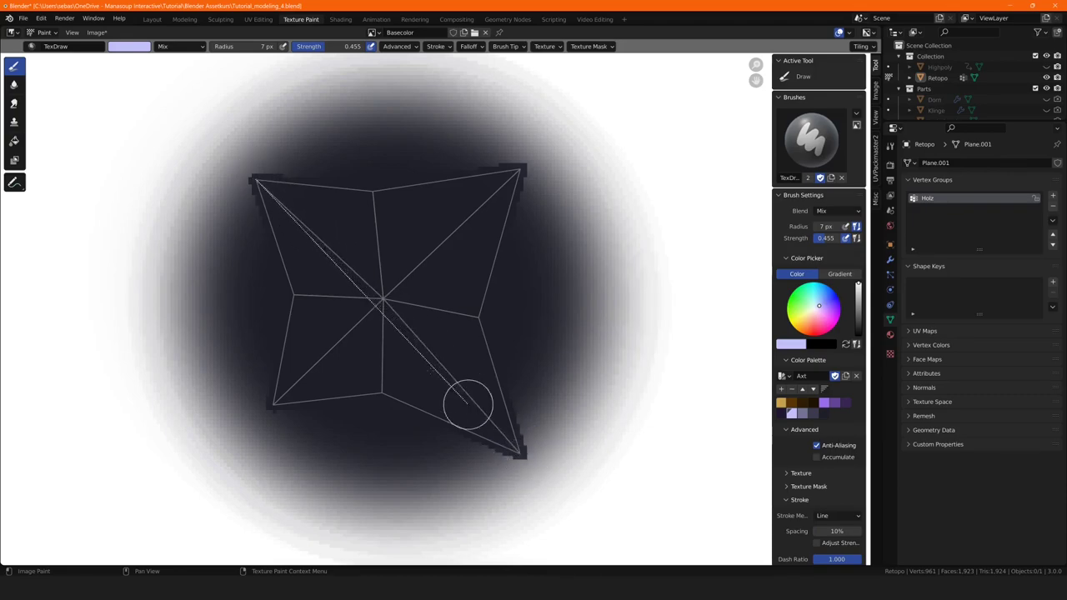
drag(256, 180, 384, 300)
drag(383, 300, 501, 447)
drag(517, 171, 243, 427)
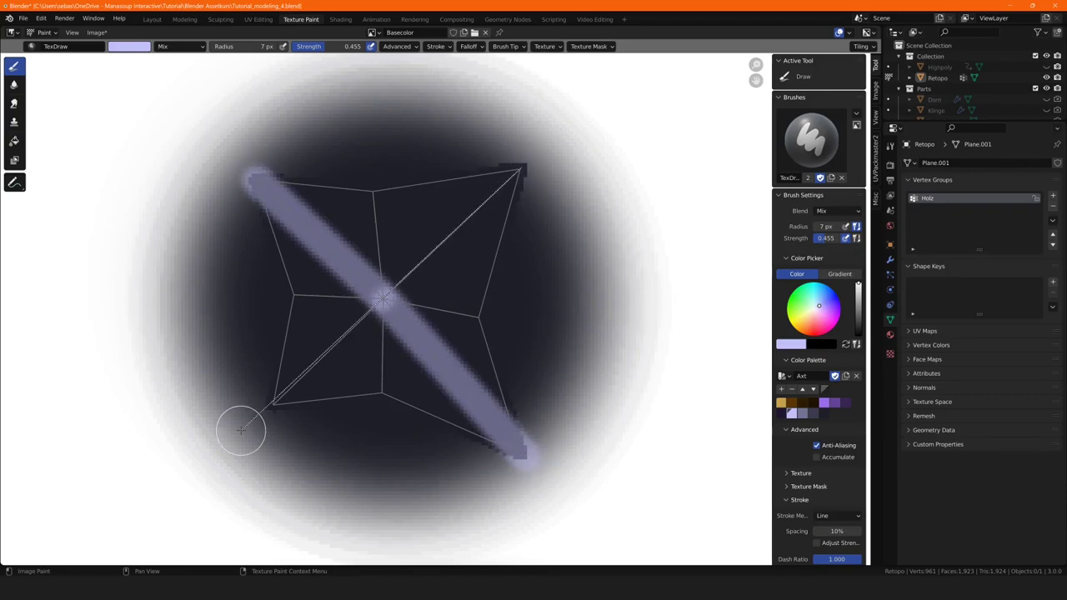
Switch back to black and paint shadow strokes along the X's arms toward the centre.
key(s)
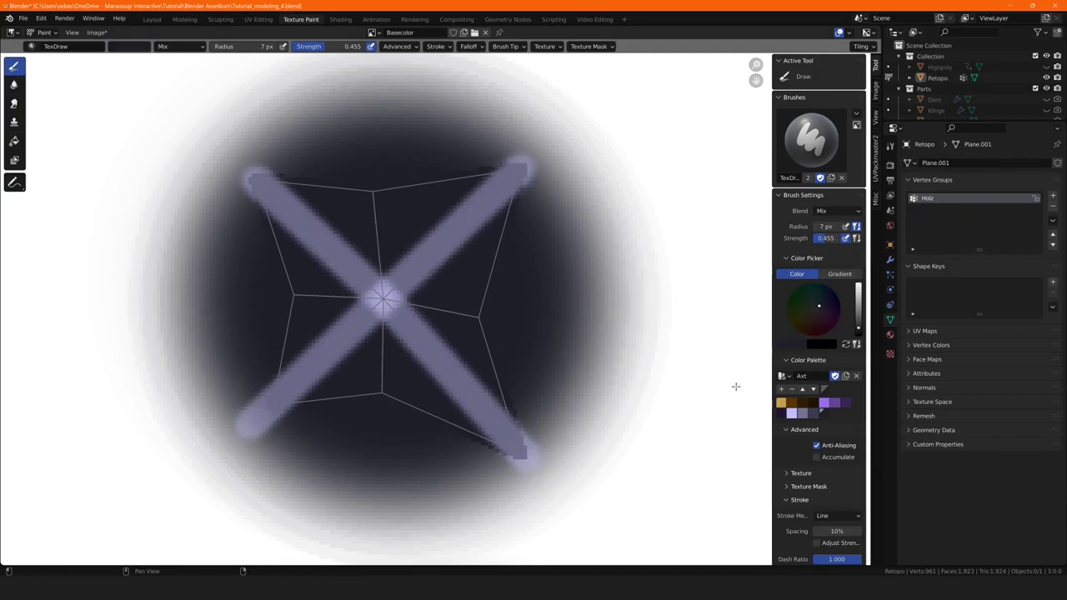
drag(542, 180, 430, 296)
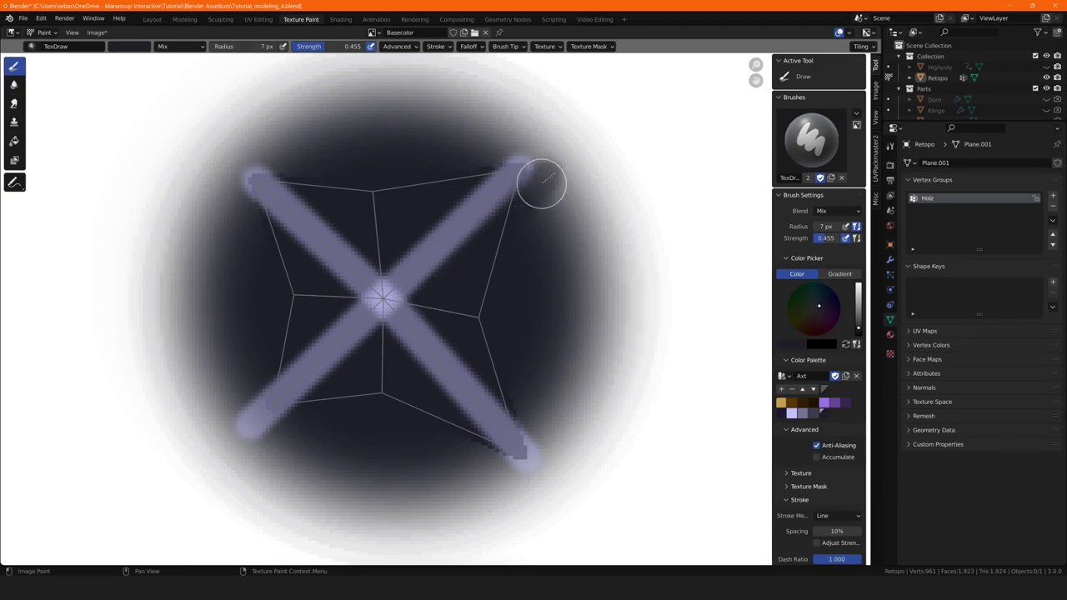
mouse_move(542, 184)
mouse_down()
mouse_move(409, 298)
mouse_move(548, 446)
mouse_up()
drag(495, 489, 380, 333)
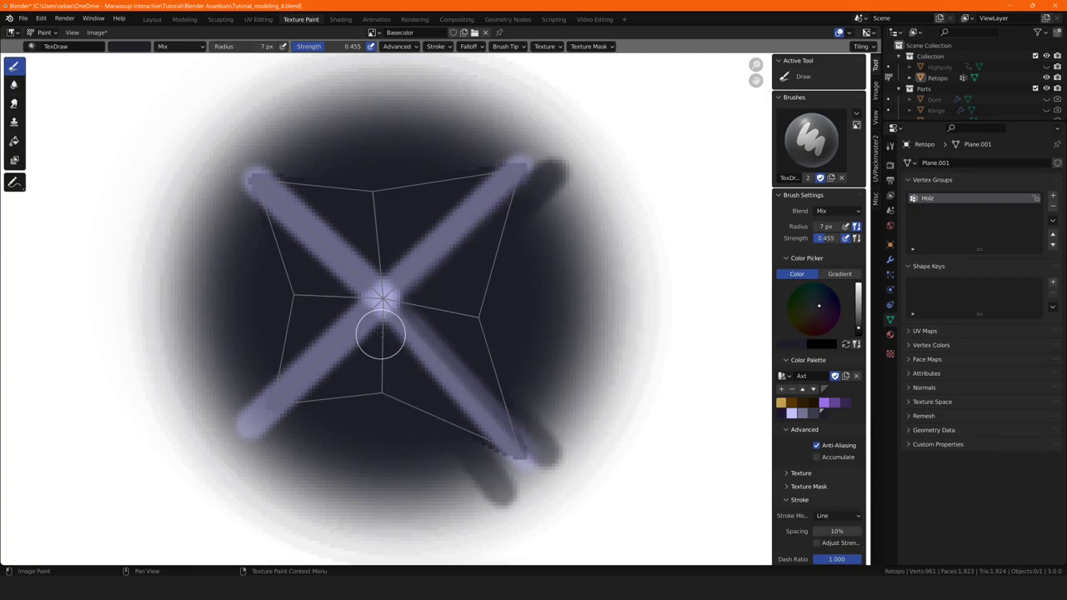
drag(248, 455, 380, 334)
drag(204, 425, 365, 301)
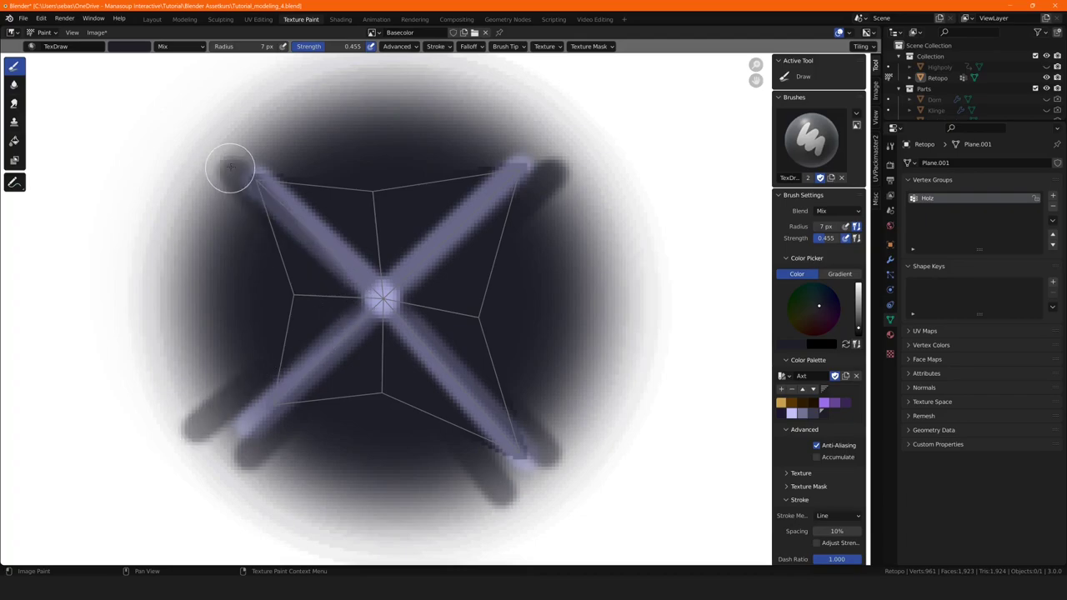
drag(255, 138, 381, 265)
drag(522, 141, 383, 280)
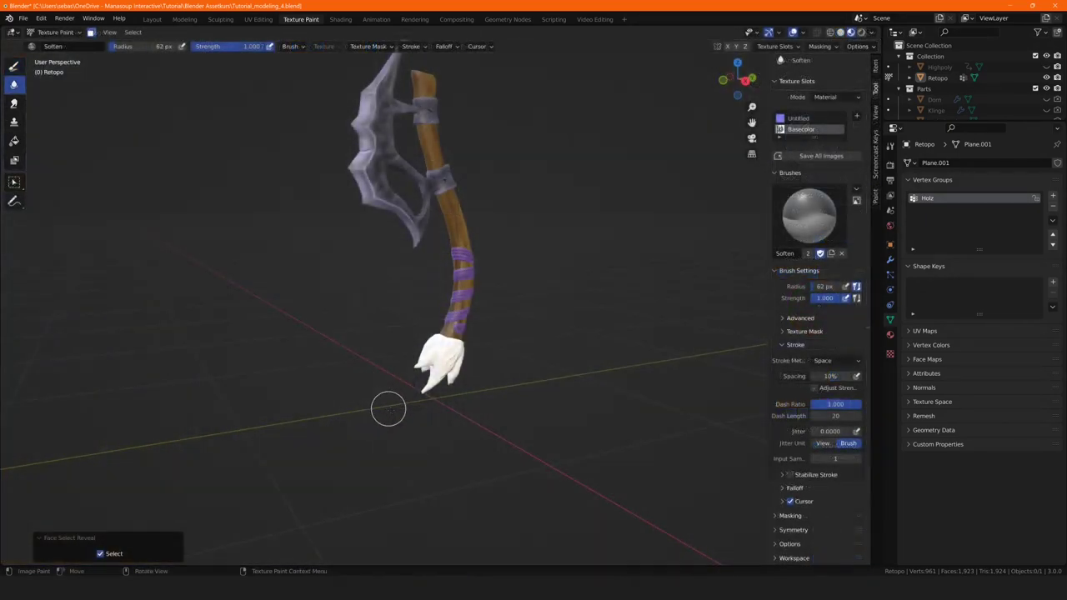
scroll(386, 405, up, 5)
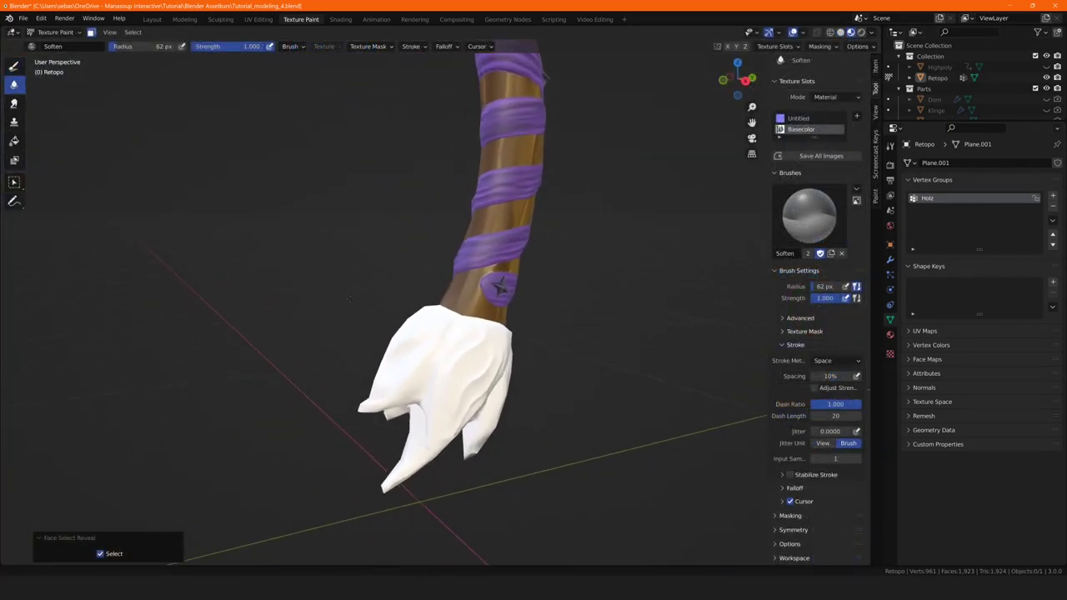
Orbit around the wrapped handle close-up, then back out to frame the whole axe.
middle_drag(349, 298, 308, 310)
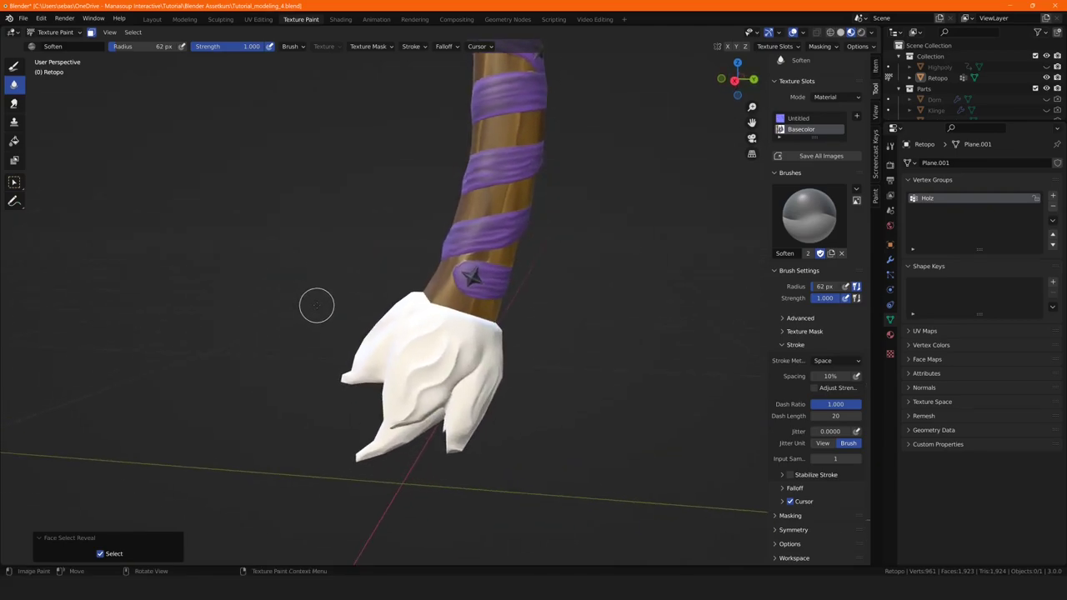
scroll(317, 306, down, 5)
mouse_move(317, 306)
middle_down()
mouse_move(359, 322)
mouse_move(554, 303)
middle_up()
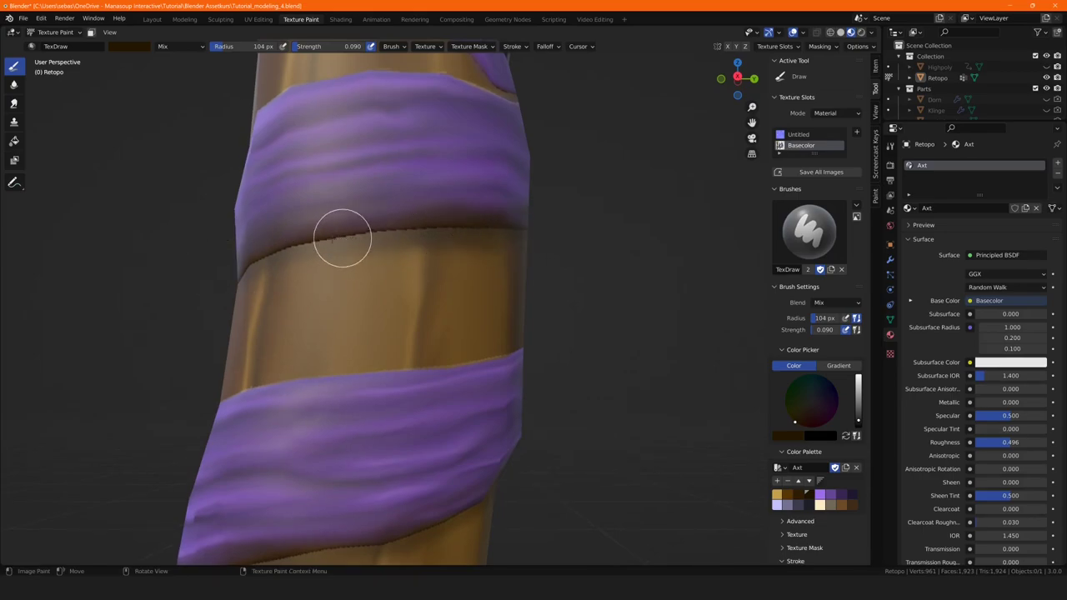
mouse_move(188, 303)
middle_down()
mouse_move(197, 161)
mouse_move(377, 275)
middle_up()
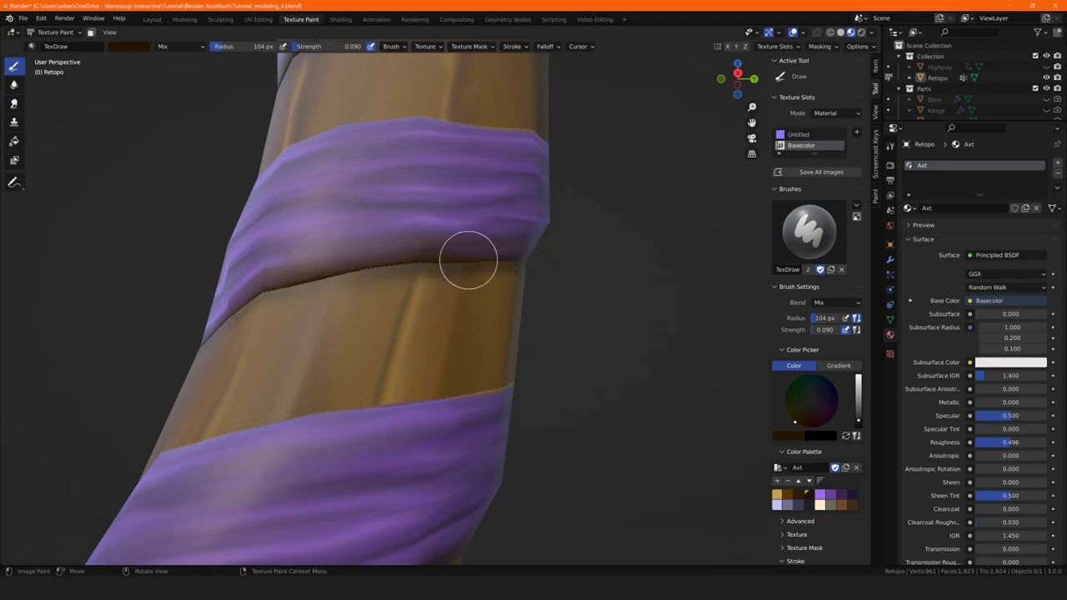
mouse_move(237, 290)
middle_down()
mouse_move(588, 283)
mouse_move(312, 278)
mouse_move(245, 303)
mouse_move(262, 296)
mouse_move(274, 345)
mouse_move(517, 342)
mouse_move(269, 344)
middle_up()
scroll(312, 279, down, 5)
scroll(277, 291, up, 2)
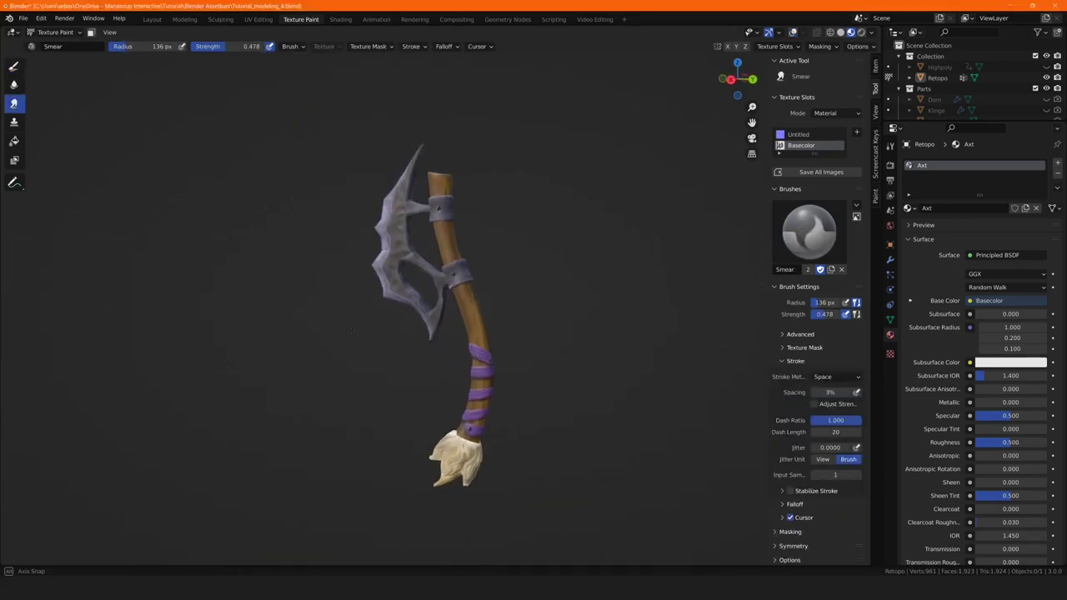
Orbit and zoom around the base-coloured axe, then bring up the Shading workspace.
mouse_move(425, 332)
middle_down()
mouse_move(348, 317)
mouse_move(392, 330)
mouse_move(372, 335)
mouse_move(446, 297)
mouse_move(409, 291)
mouse_move(379, 325)
mouse_move(364, 322)
mouse_move(354, 127)
middle_up()
scroll(393, 333, up, 2)
scroll(367, 338, up, 2)
scroll(375, 333, down, 2)
scroll(387, 324, down, 3)
scroll(400, 306, up, 3)
scroll(393, 310, down, 2)
scroll(375, 317, down, 2)
scroll(369, 333, up, 2)
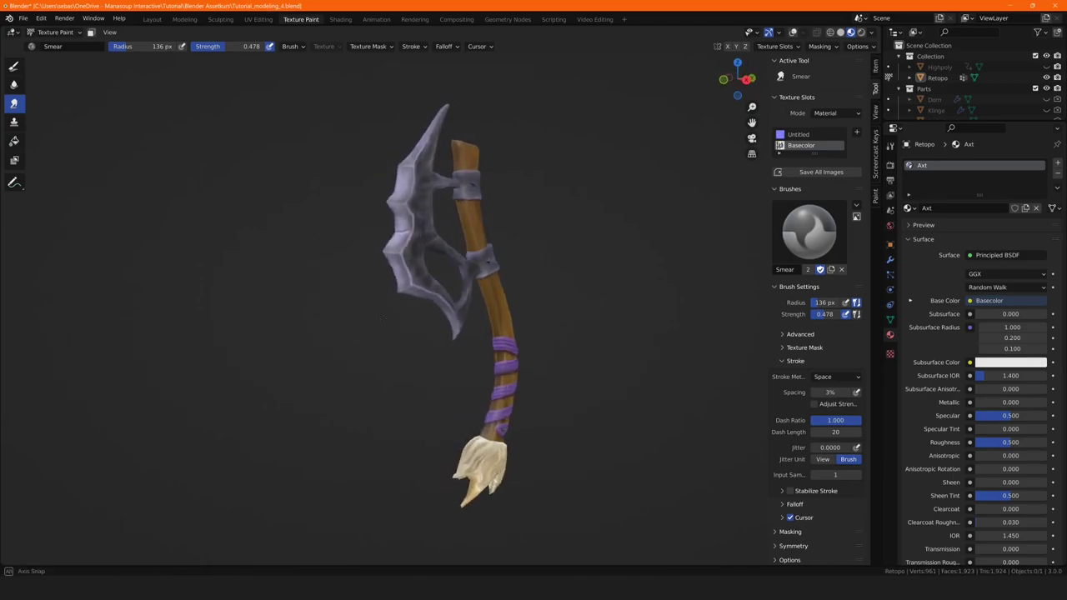
click(340, 19)
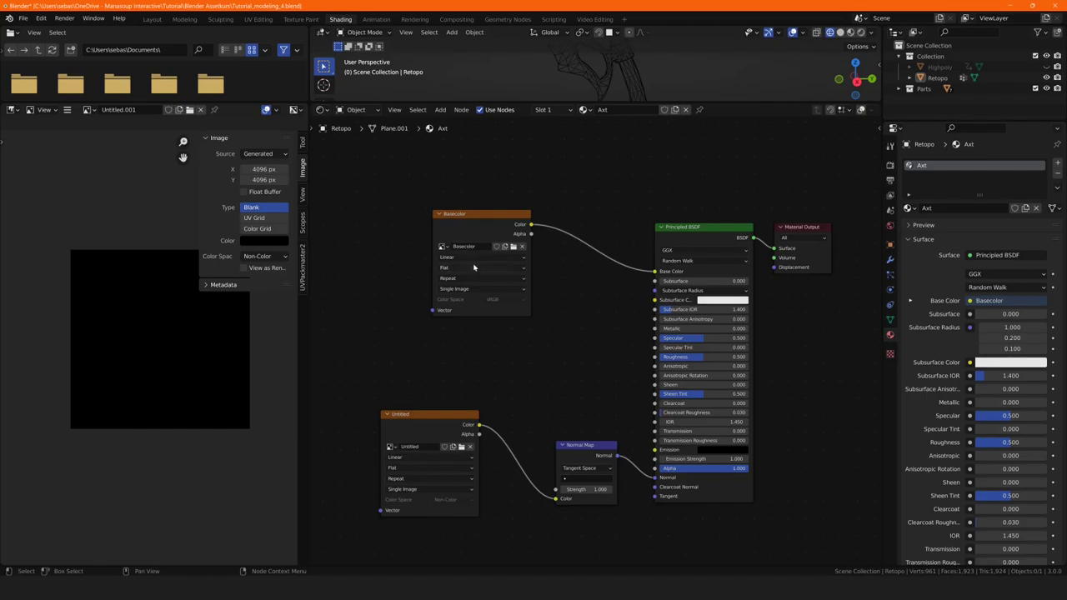
Add an Image Texture node below Basecolor with a new white 4096 px image named metallic.
drag(481, 222, 501, 185)
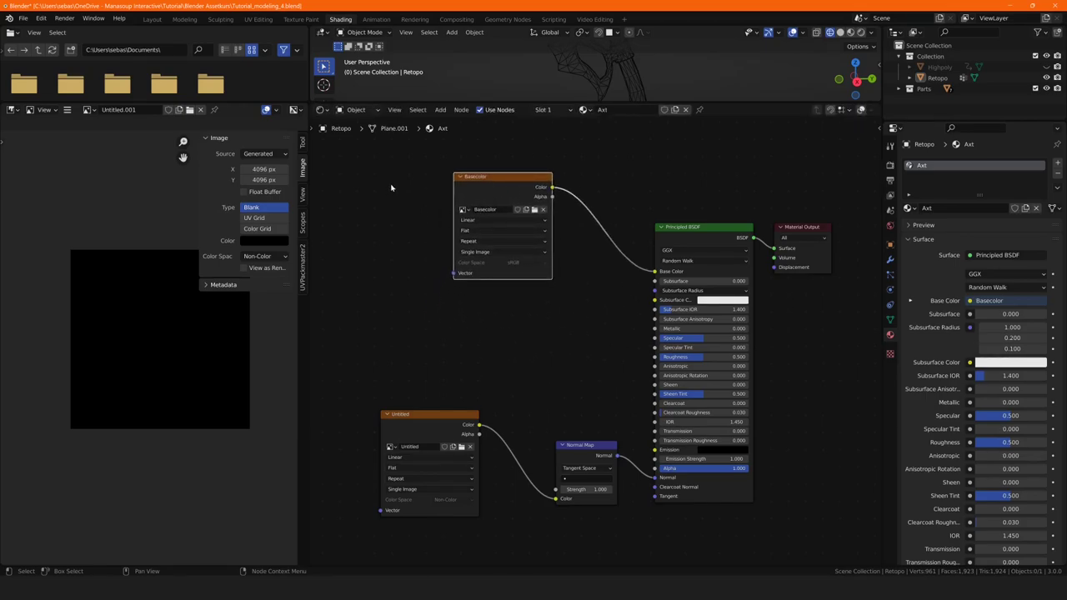
click(441, 109)
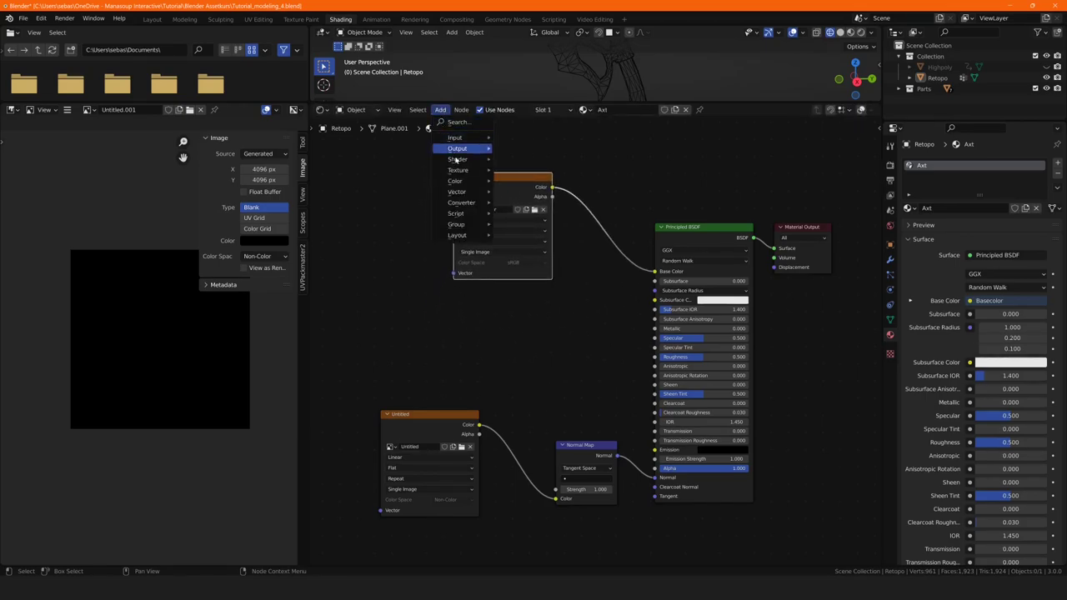
mouse_move(459, 170)
click(530, 224)
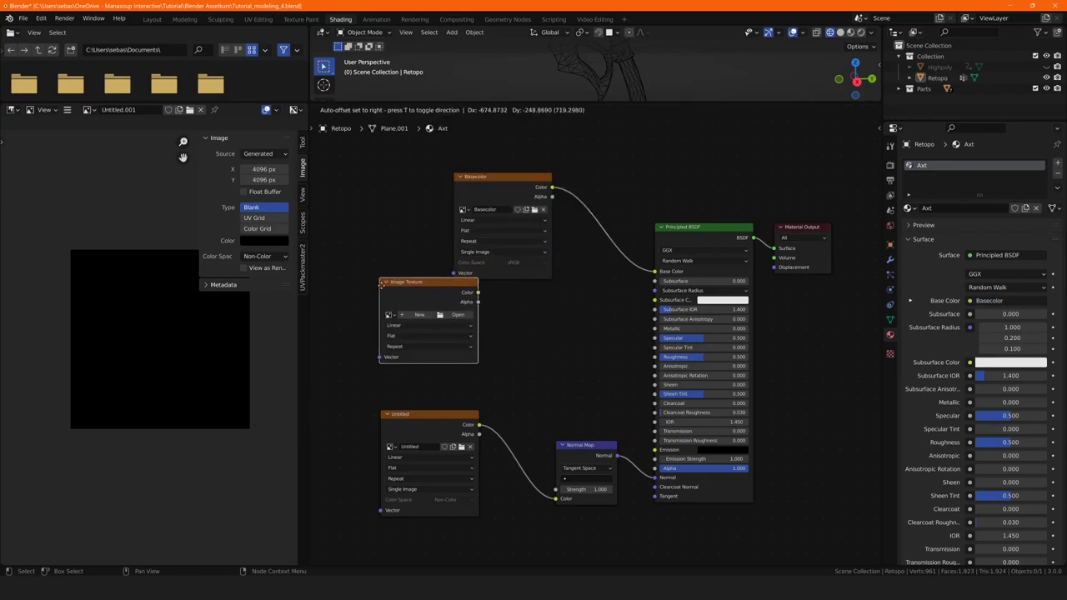
click(446, 336)
click(414, 335)
text(metallic)
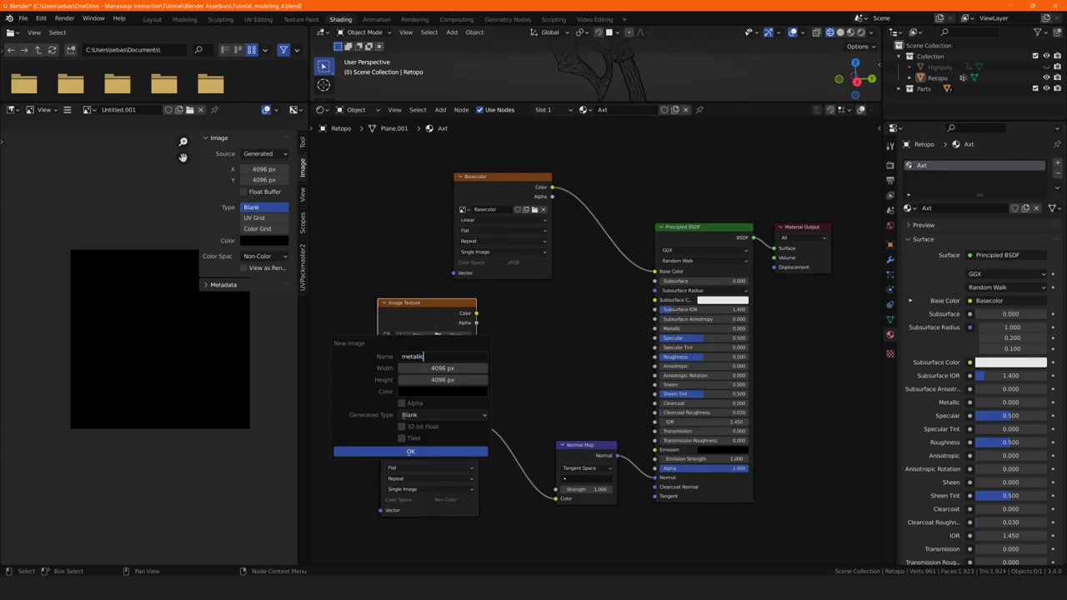
click(410, 395)
drag(493, 284, 493, 239)
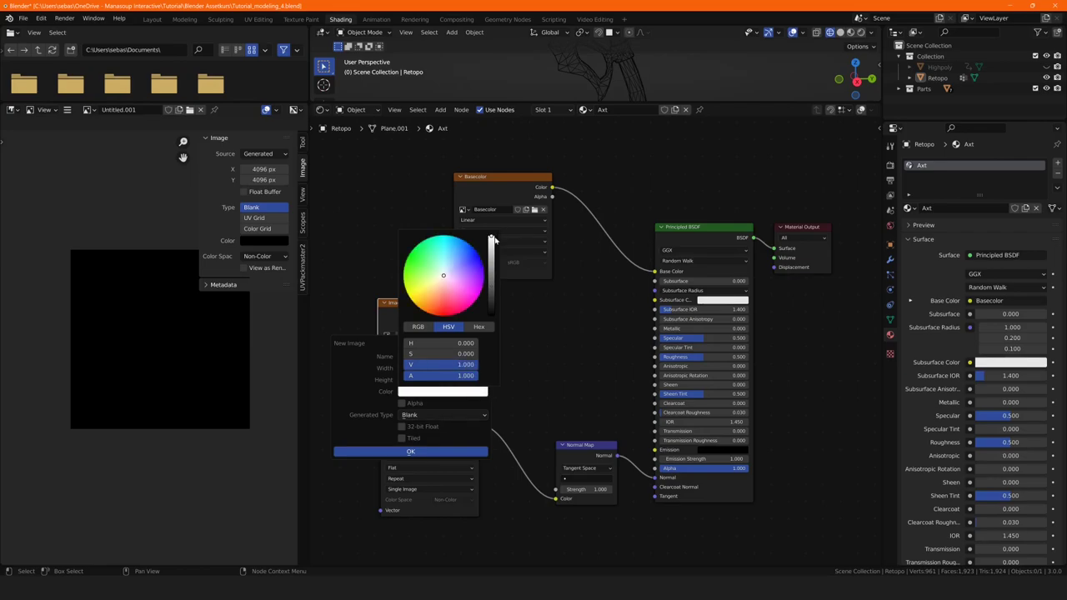
click(403, 450)
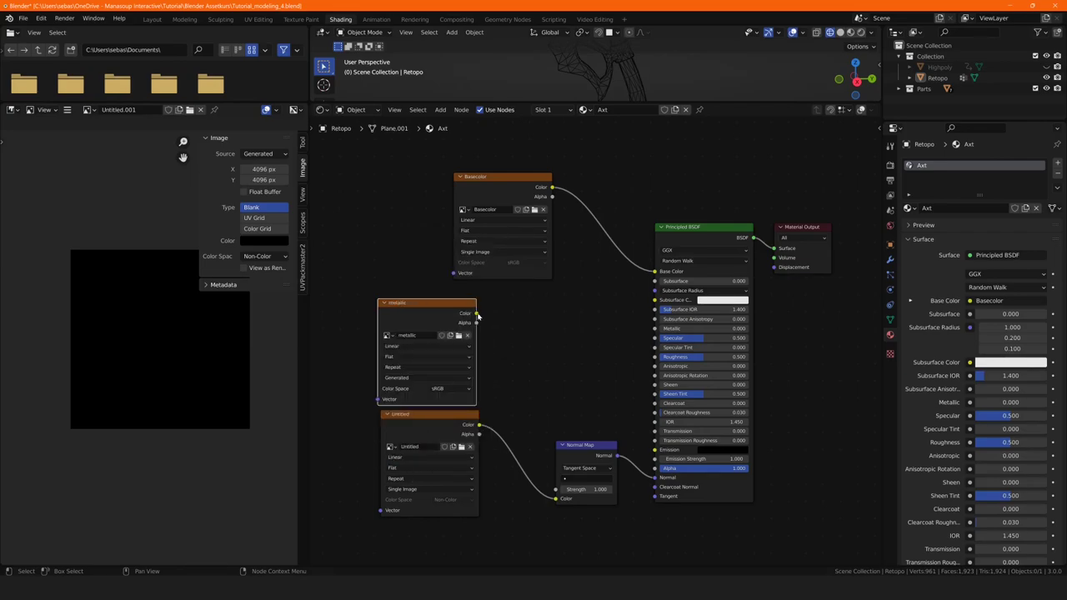
Link the metallic texture's Color to the shader's Metallic input and set its colour space for data.
drag(476, 313, 606, 351)
drag(630, 397, 654, 329)
click(450, 388)
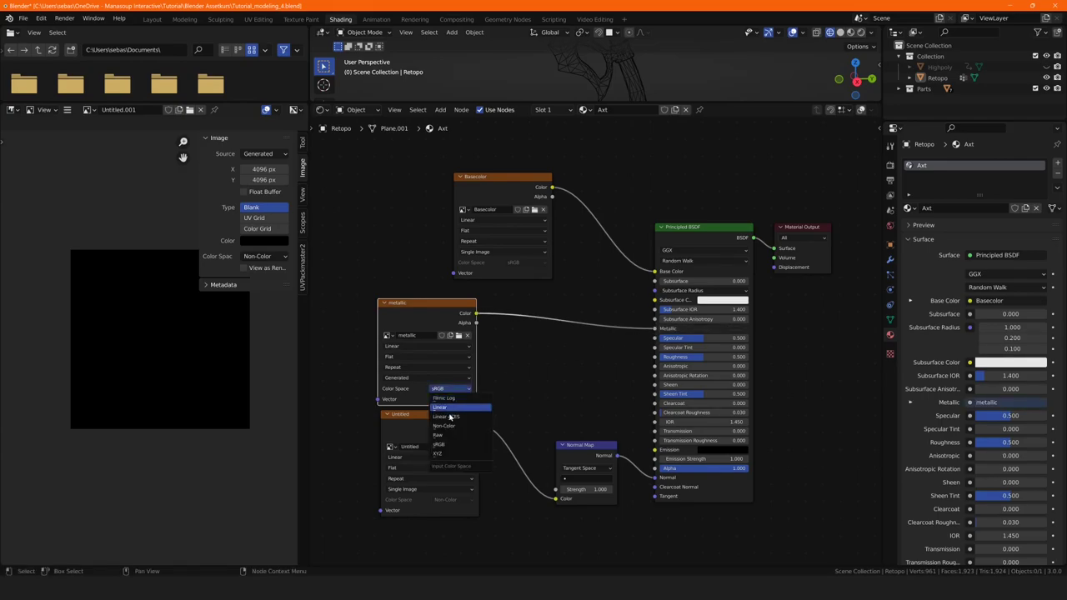
click(449, 428)
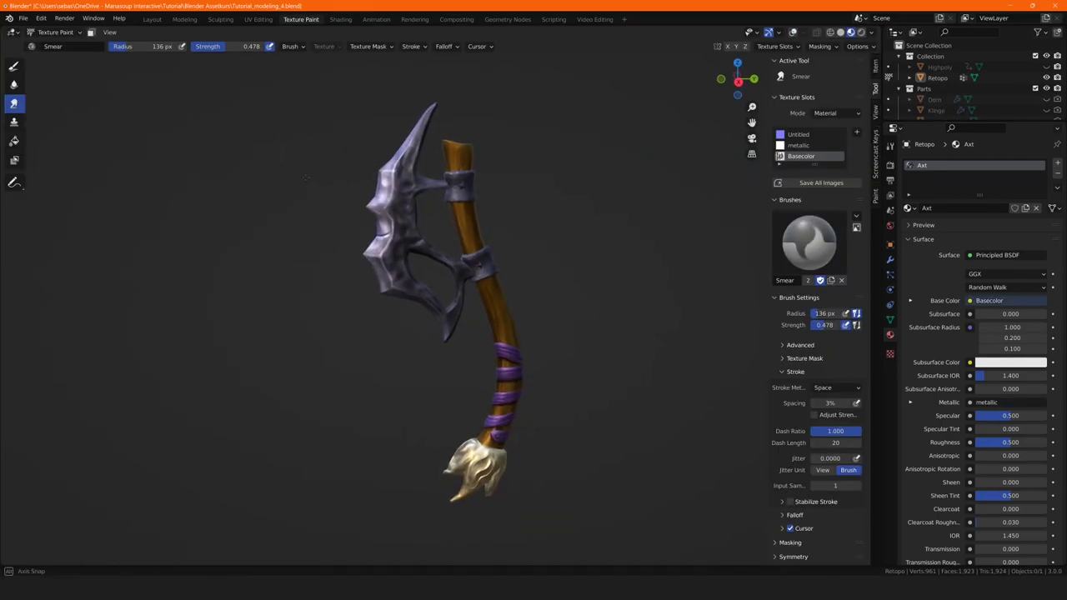
Frame the handle and select its linked upper wooden faces for masking.
middle_drag(306, 206, 300, 267)
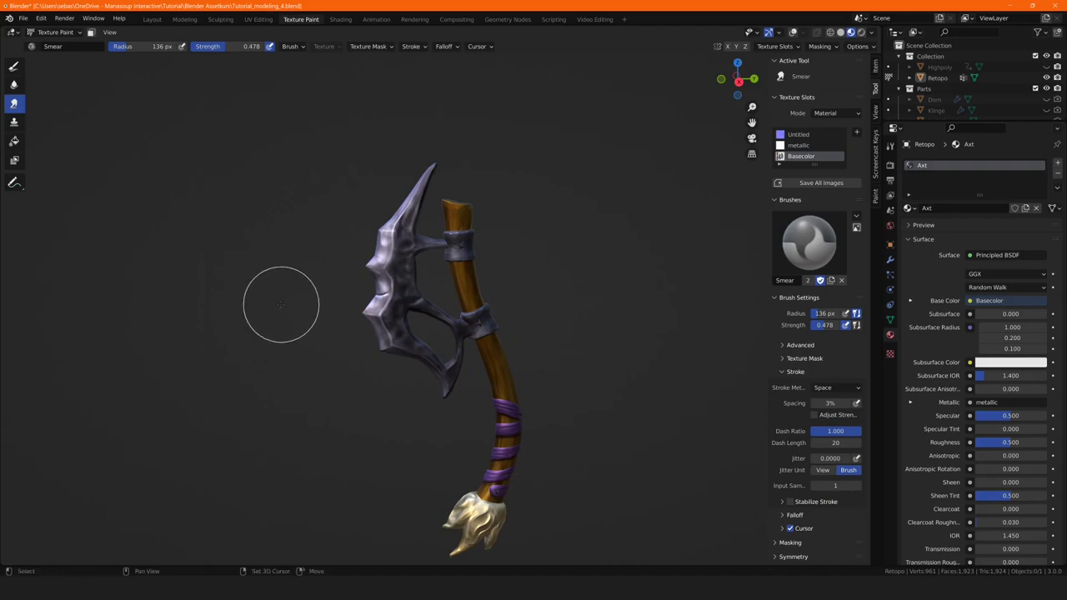
middle_drag(281, 303, 294, 227)
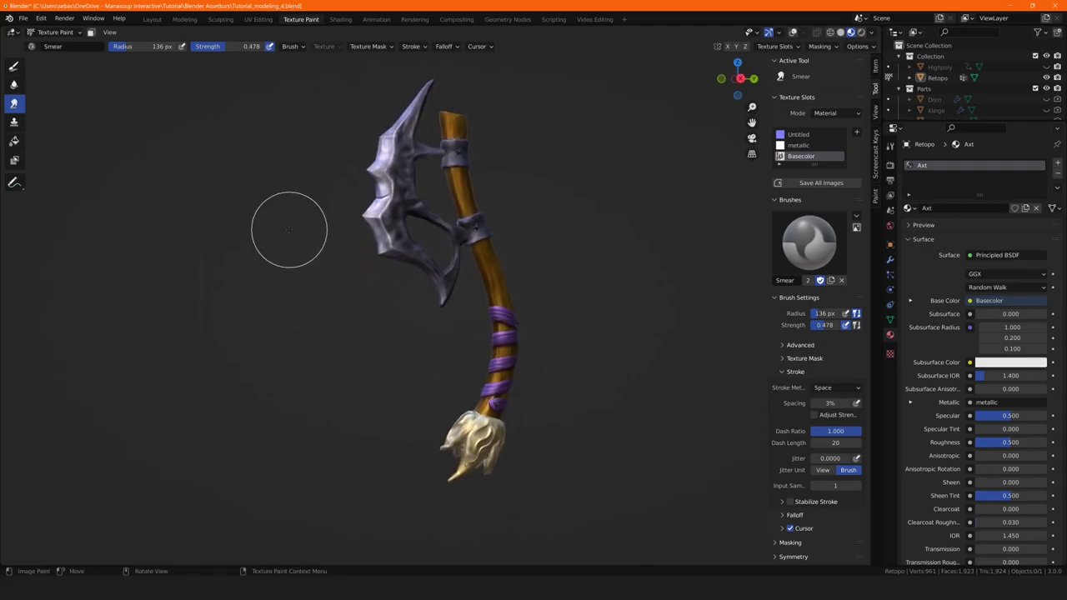
scroll(289, 229, down, 3)
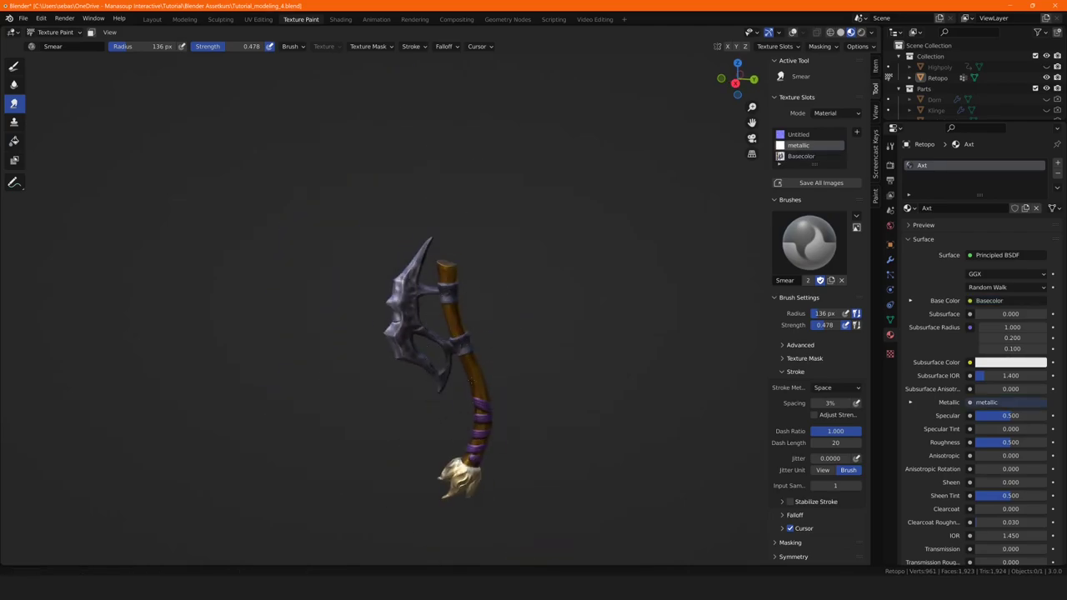
mouse_move(470, 357)
shift+middle_down()
mouse_move(463, 254)
mouse_move(412, 298)
shift+middle_up()
scroll(411, 298, up, 3)
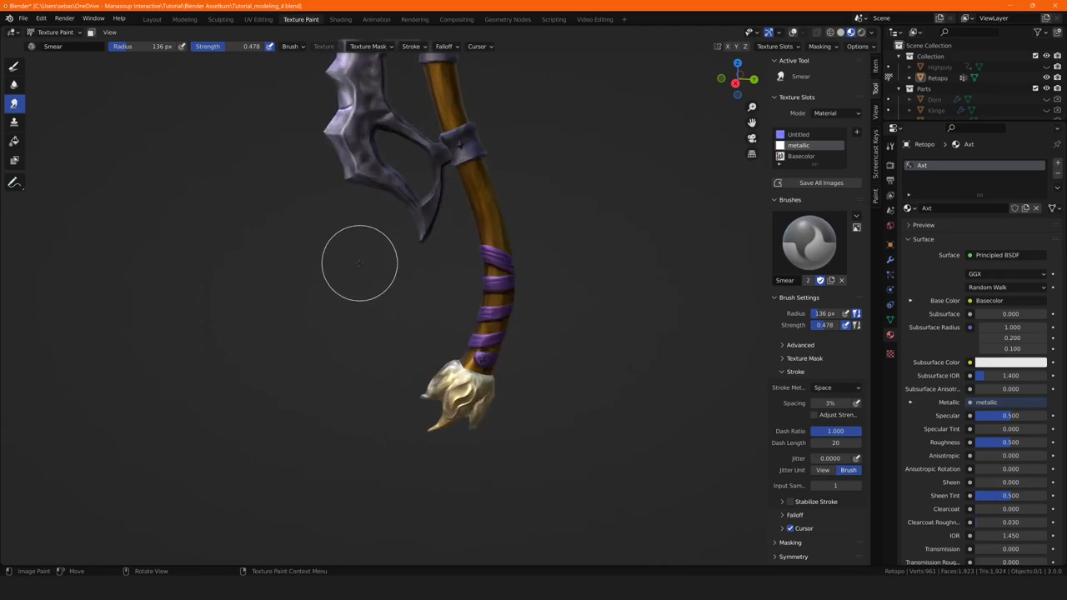
key(Tab)
key(l)
key(l)
mouse_move(469, 127)
middle_down()
mouse_move(485, 231)
mouse_move(442, 177)
mouse_move(450, 100)
middle_up()
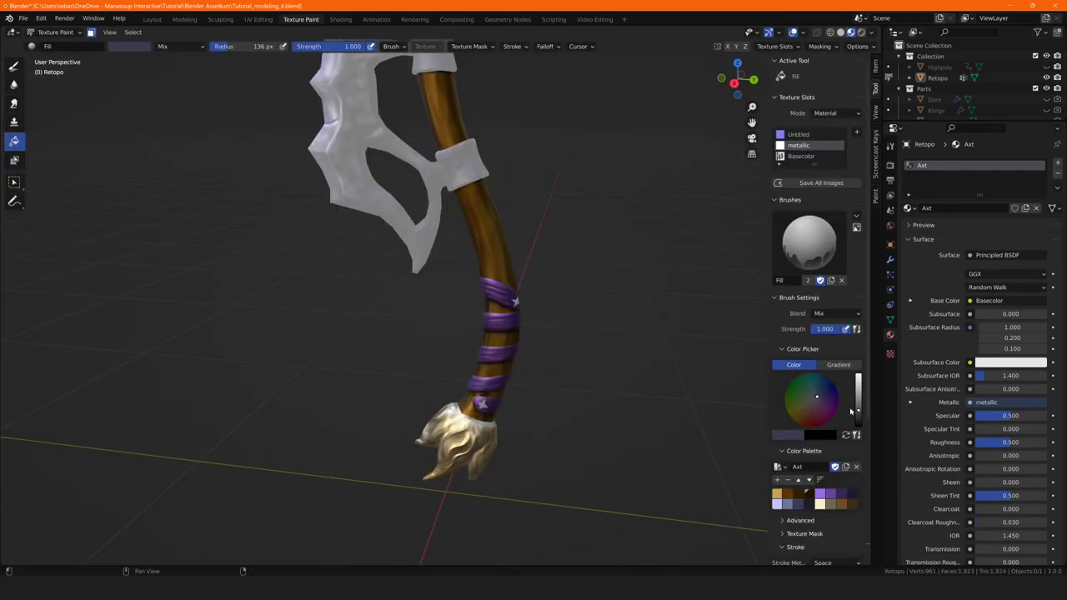
Set the Fill paint colour to white and orbit around the axe toward the pommel.
drag(858, 409, 858, 427)
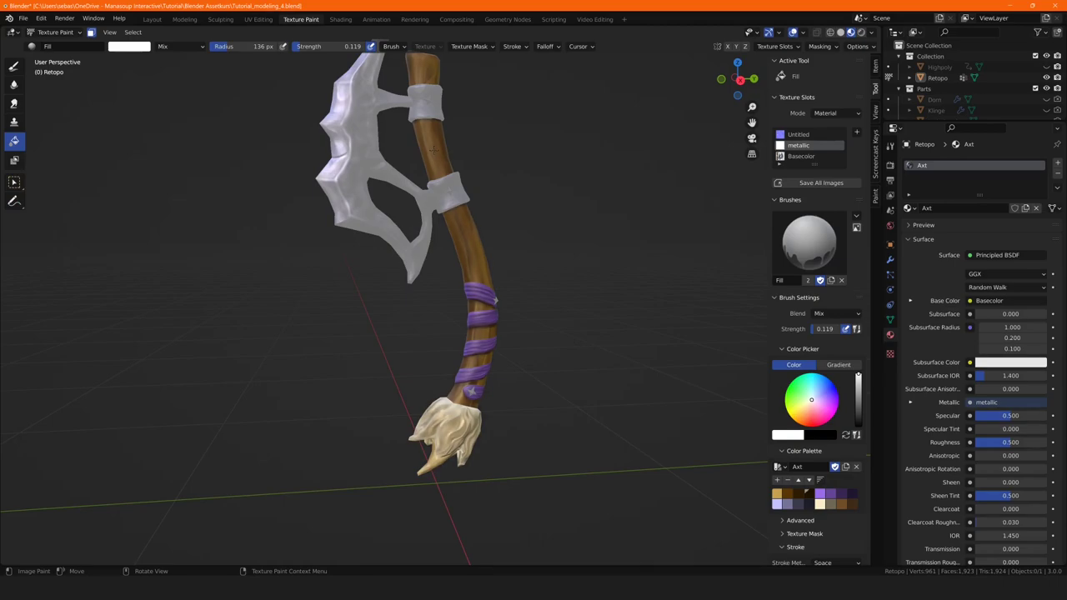
middle_drag(433, 458, 435, 348)
scroll(436, 348, up, 4)
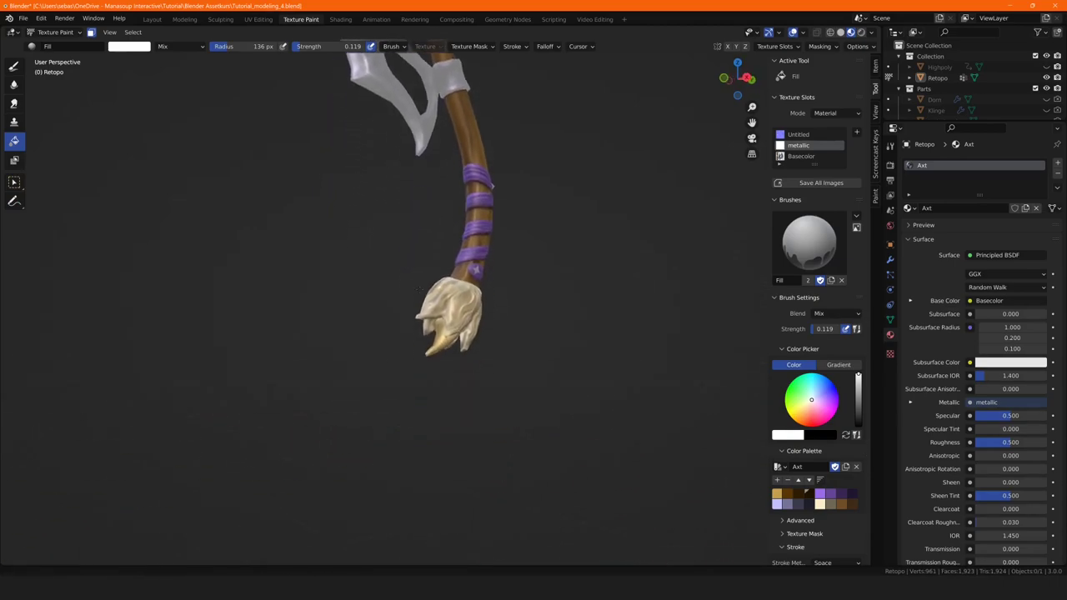
scroll(446, 339, down, 3)
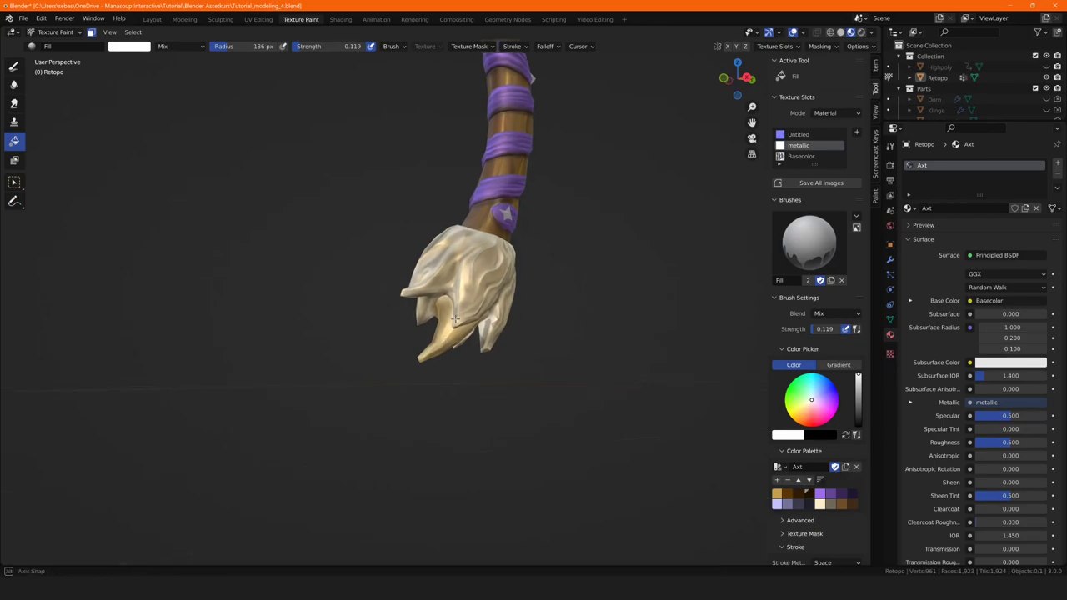
mouse_move(446, 339)
middle_down()
mouse_move(425, 300)
mouse_move(451, 325)
mouse_move(461, 281)
mouse_move(442, 242)
middle_up()
scroll(425, 300, up, 3)
scroll(413, 283, down, 2)
scroll(405, 283, up, 2)
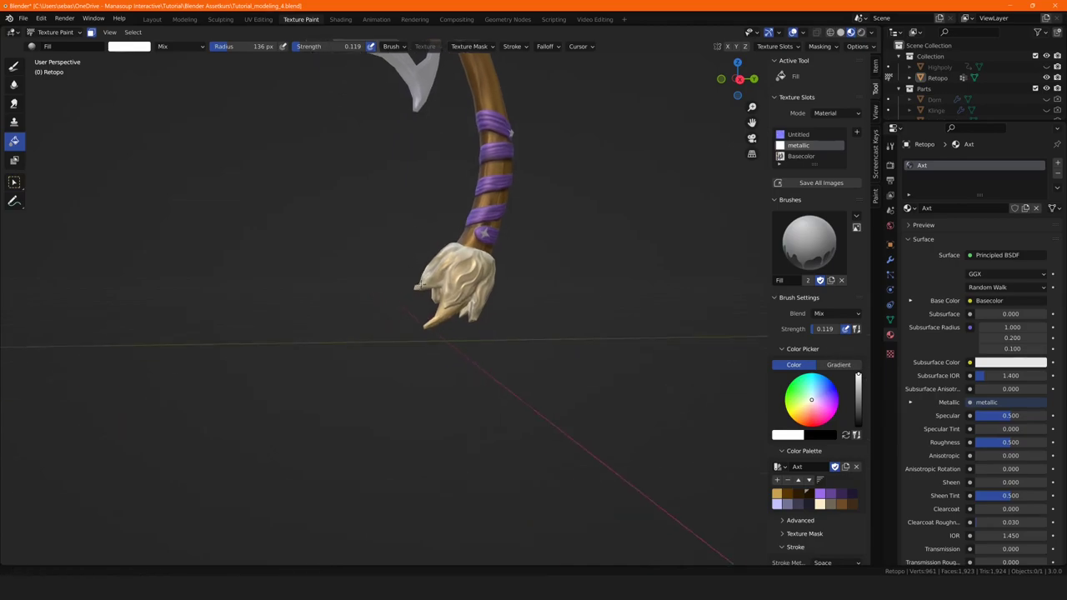
scroll(405, 283, up, 2)
middle_drag(405, 283, 495, 273)
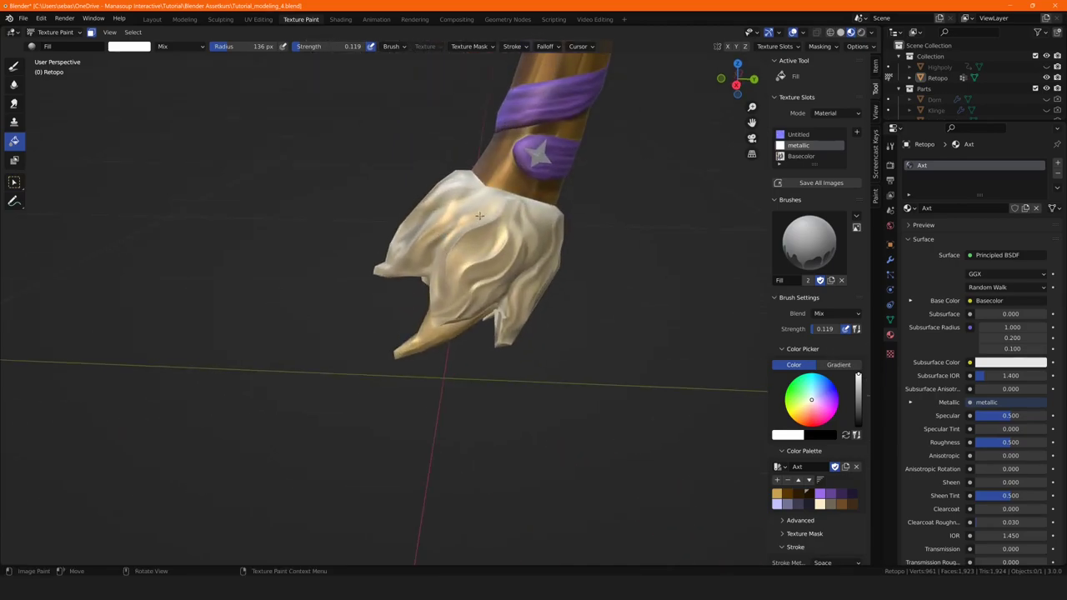
Switch to the Draw brush with strength 1.0 and black paint colour.
click(13, 66)
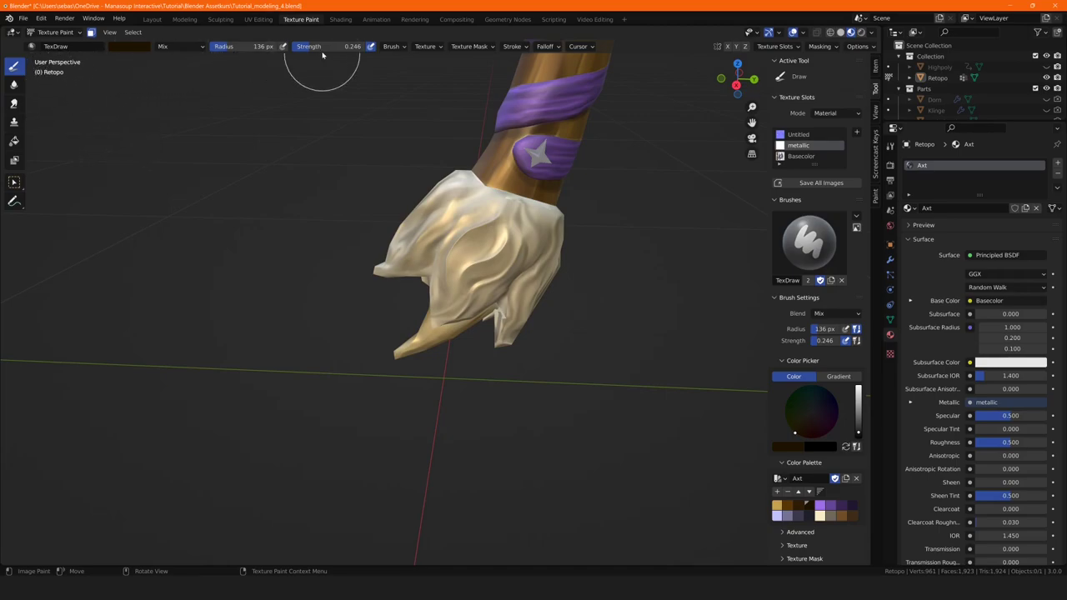
drag(329, 46, 367, 46)
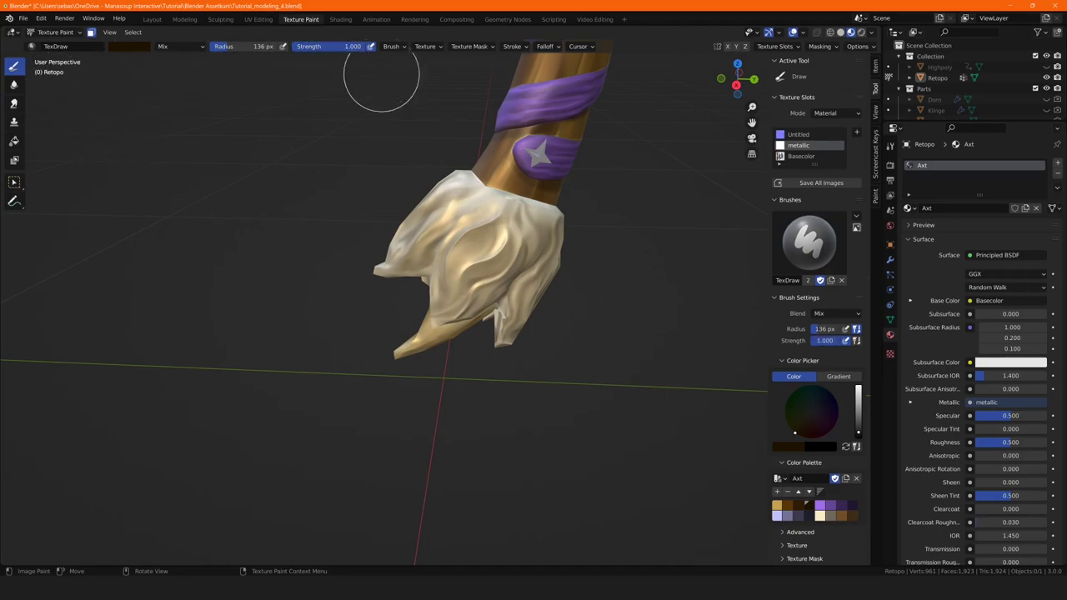
click(811, 411)
Paint the fur pommel black from several angles on the metallic map.
middle_drag(470, 250, 497, 214)
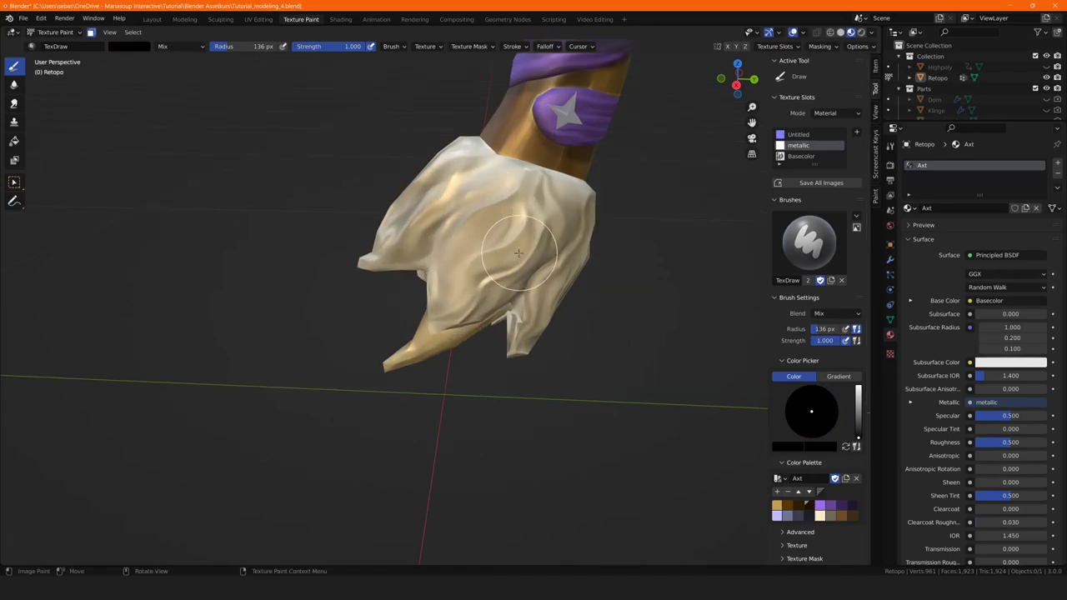
mouse_move(519, 253)
middle_down()
mouse_move(464, 262)
mouse_move(441, 197)
middle_up()
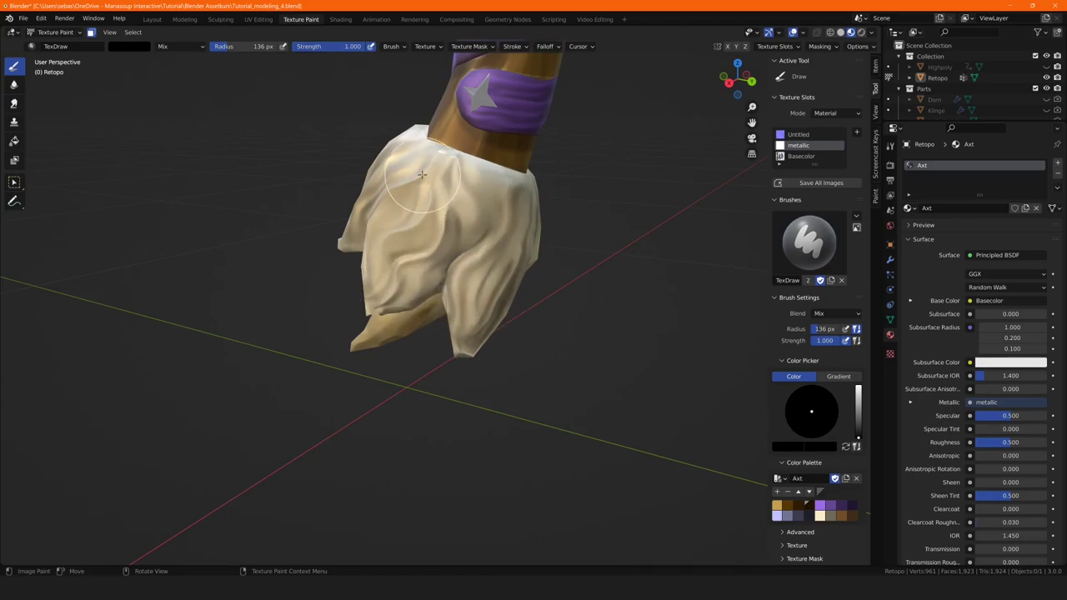
mouse_move(422, 173)
middle_down()
mouse_move(446, 290)
mouse_move(488, 137)
middle_up()
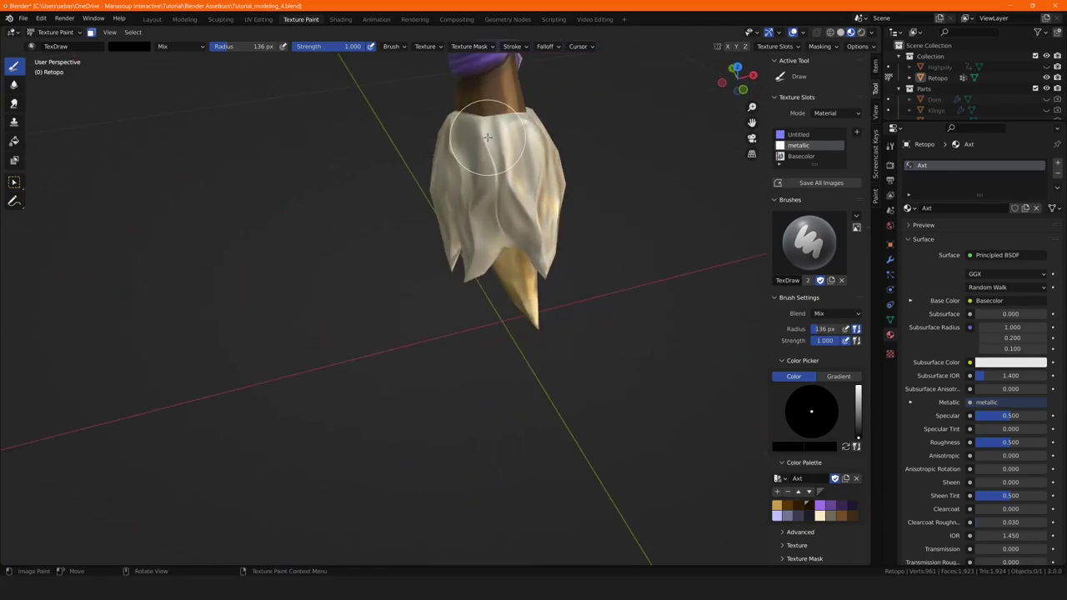
middle_drag(564, 239, 424, 144)
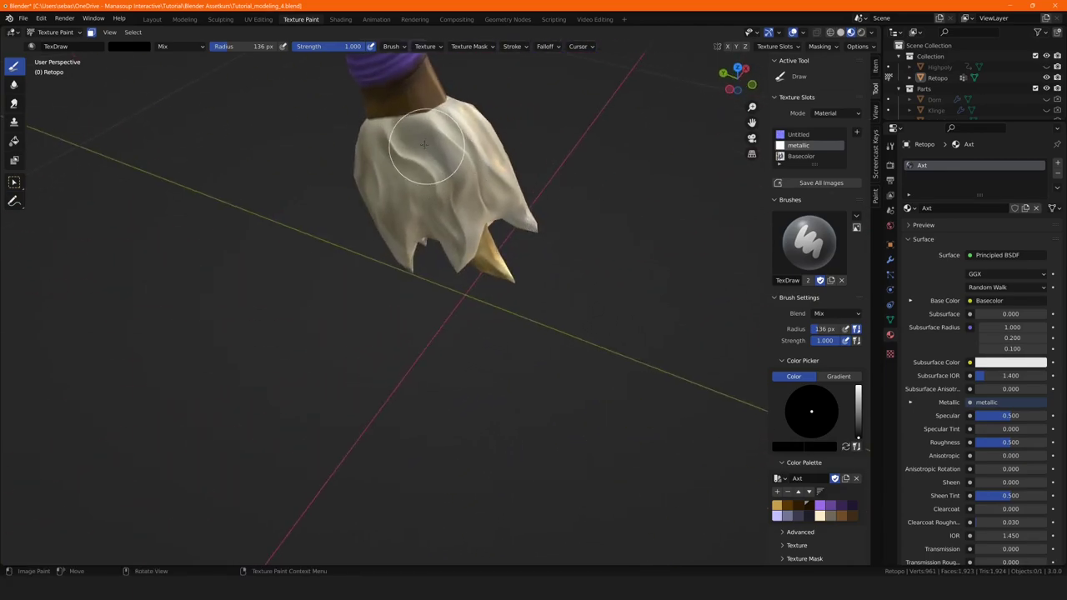
mouse_move(333, 262)
middle_down()
mouse_move(415, 271)
mouse_move(352, 360)
mouse_move(441, 326)
mouse_move(412, 265)
mouse_move(312, 278)
mouse_move(358, 287)
mouse_move(339, 298)
mouse_move(284, 295)
mouse_move(415, 305)
mouse_move(346, 294)
middle_up()
scroll(415, 271, up, 4)
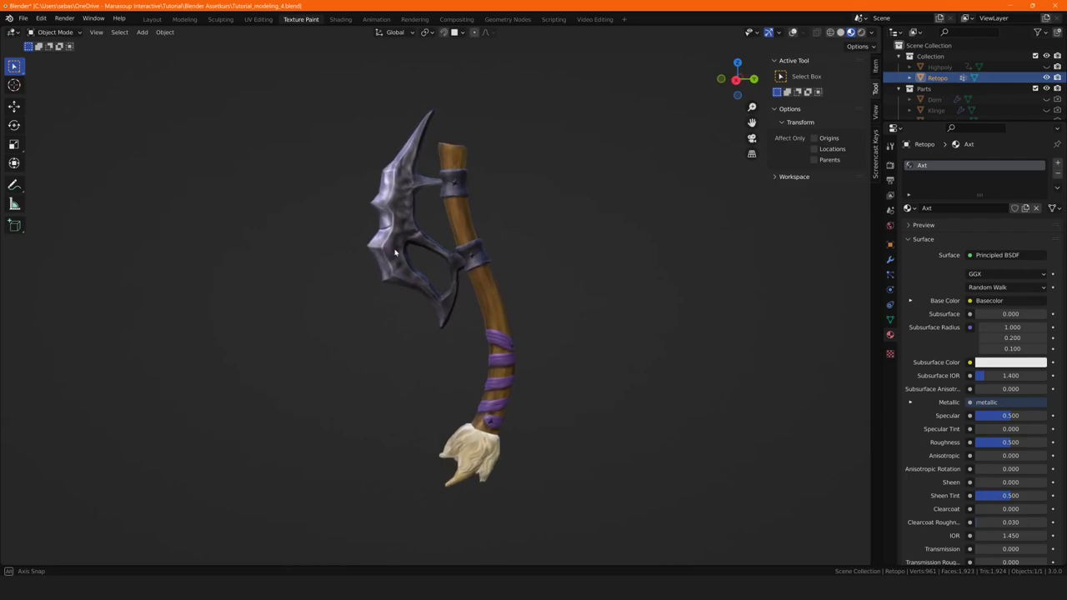
scroll(399, 289, down, 5)
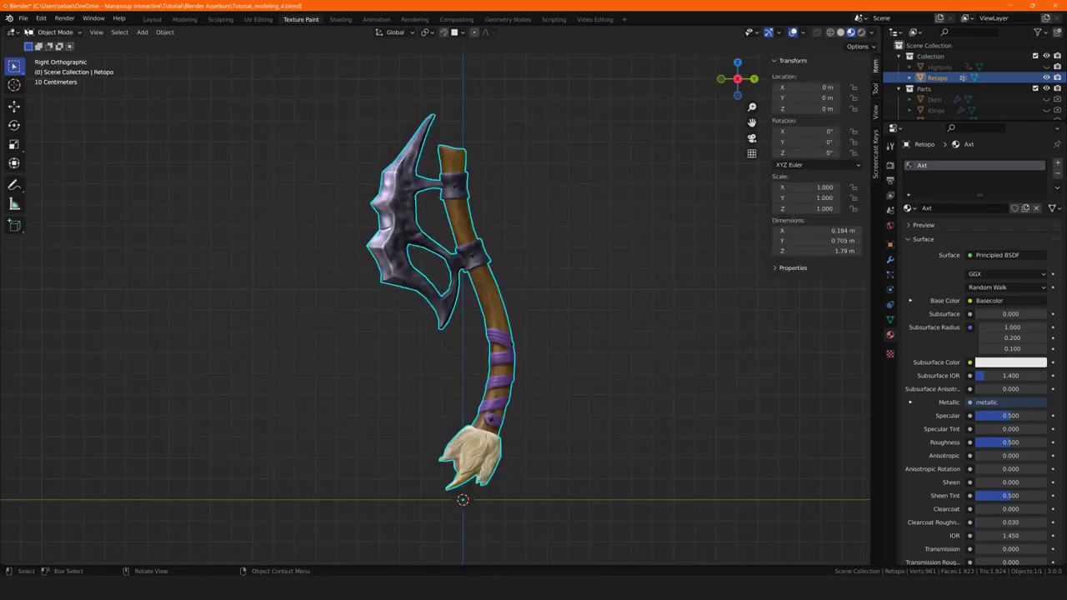
Export the selected axe mesh to Tutorial_modeling_4.fbx, mesh only, with FBX Units Scale and Z Forward.
click(23, 19)
mouse_move(41, 174)
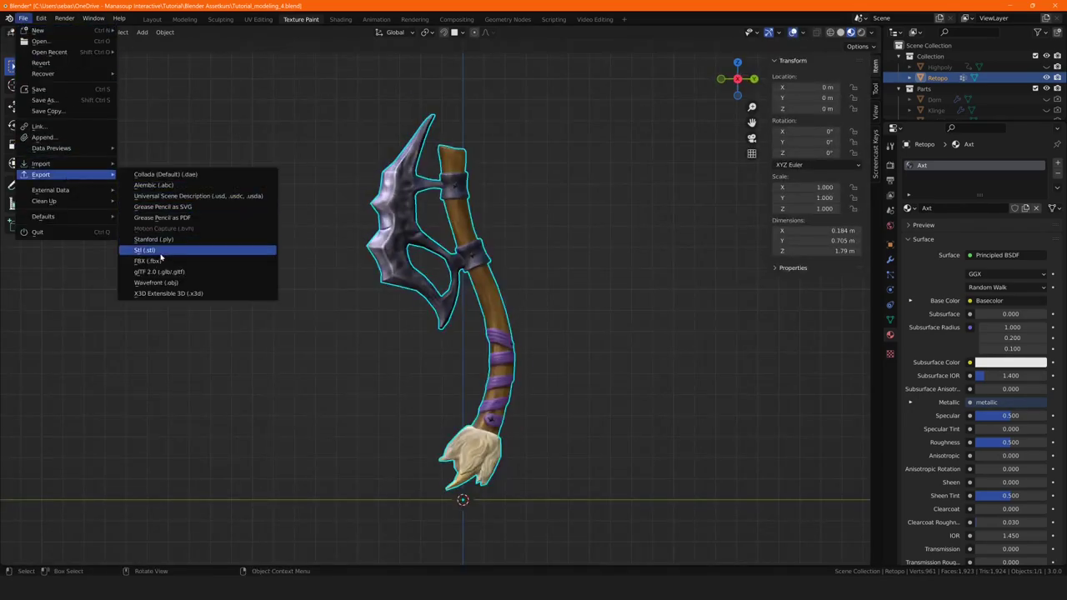
click(158, 261)
click(575, 211)
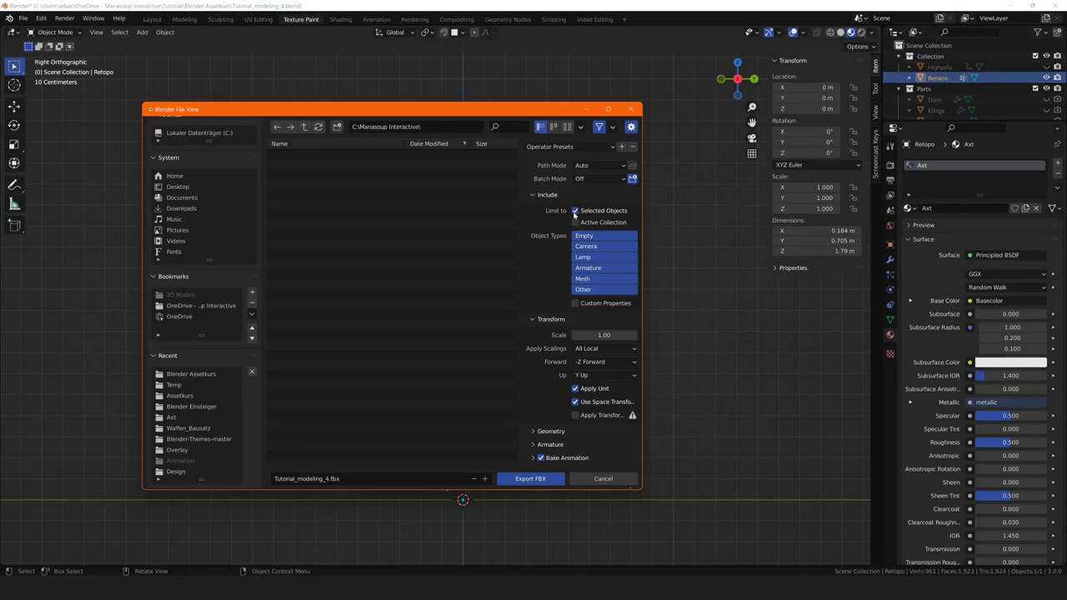
click(584, 282)
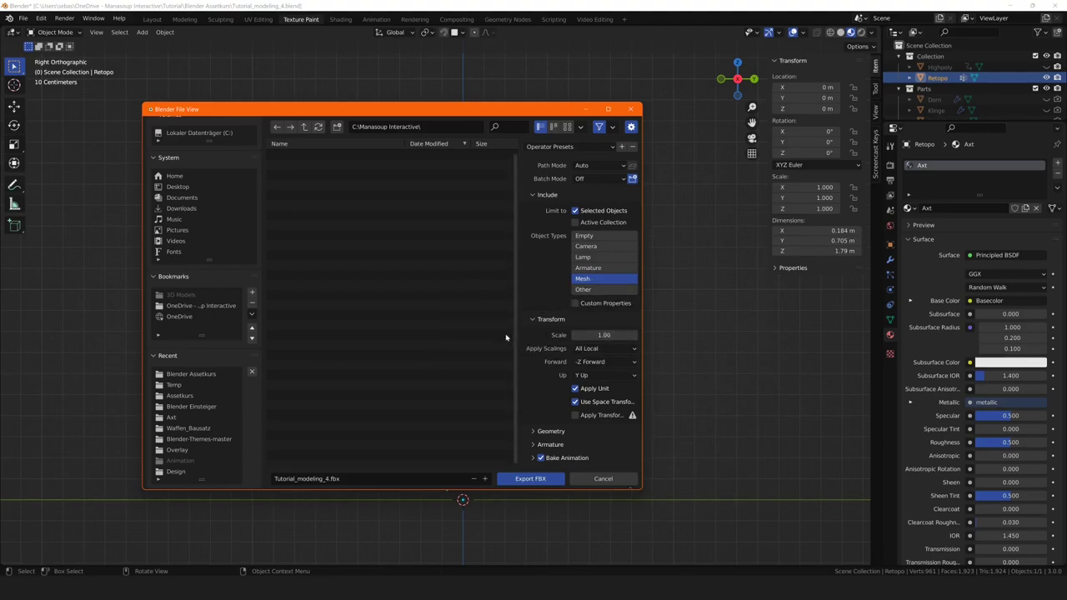
click(588, 349)
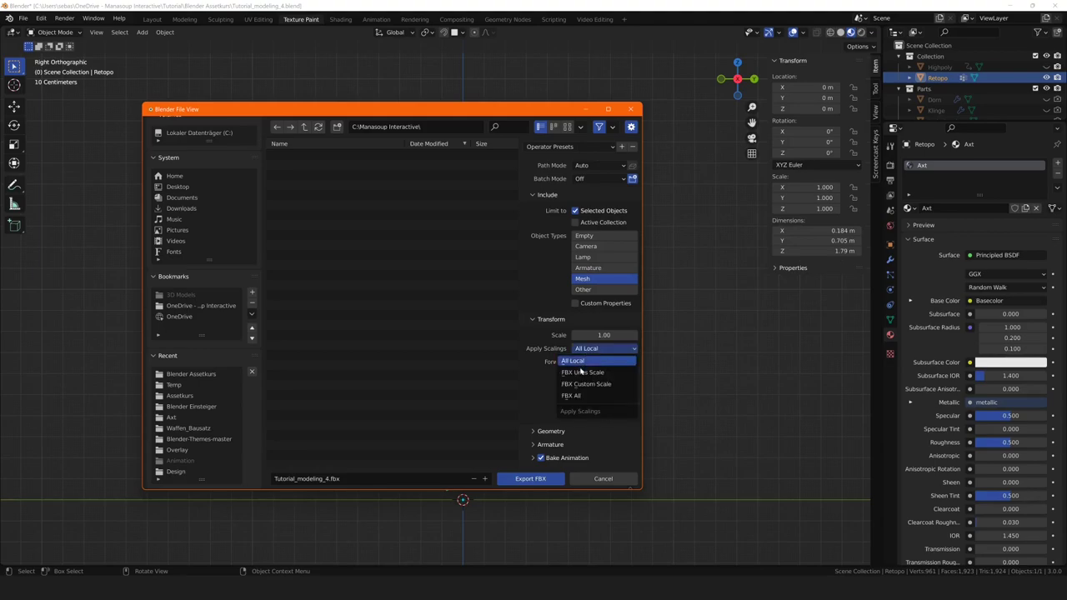
click(581, 372)
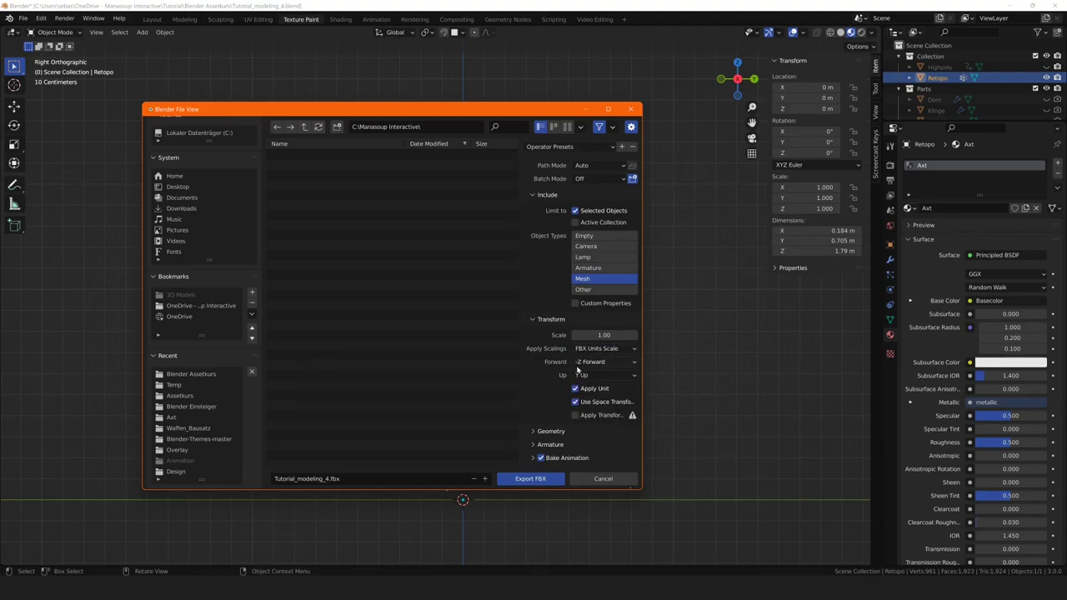
click(597, 364)
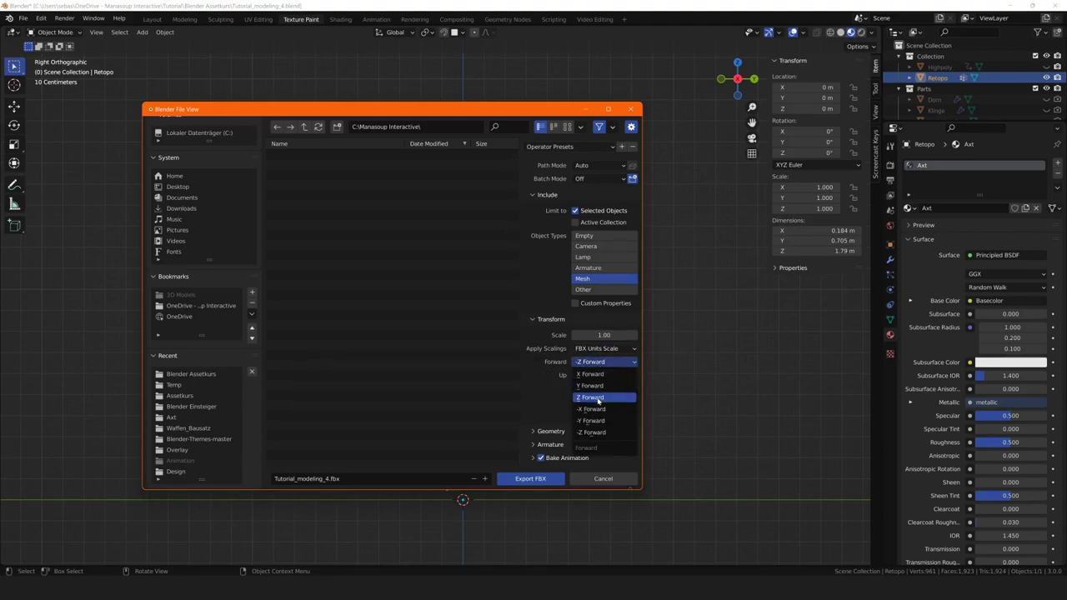
click(596, 391)
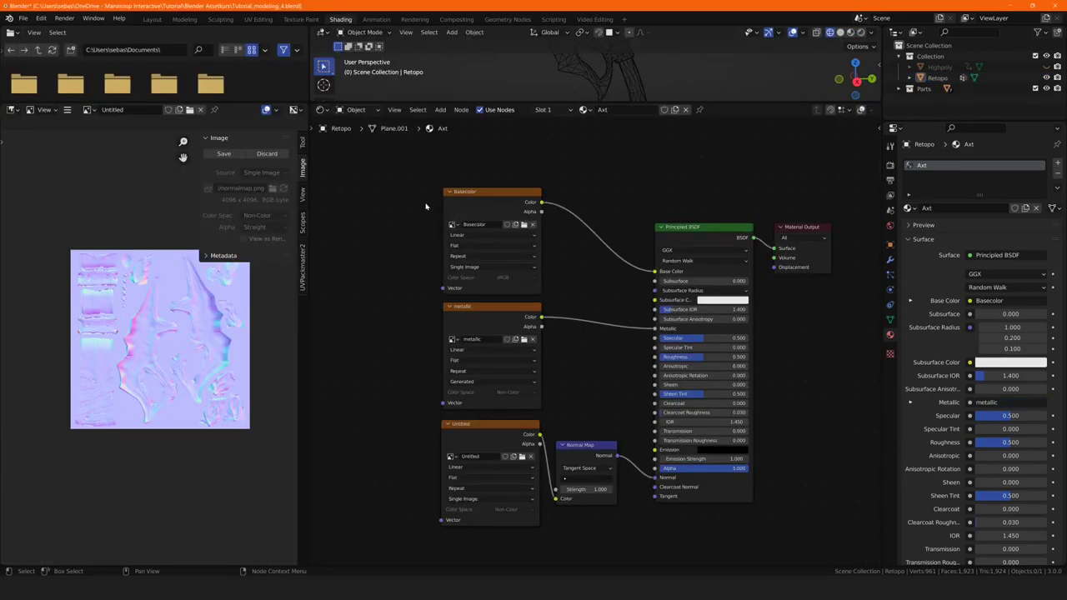
View the Basecolor and metallic images in the Image Editor, then orbit the finished axe.
click(491, 195)
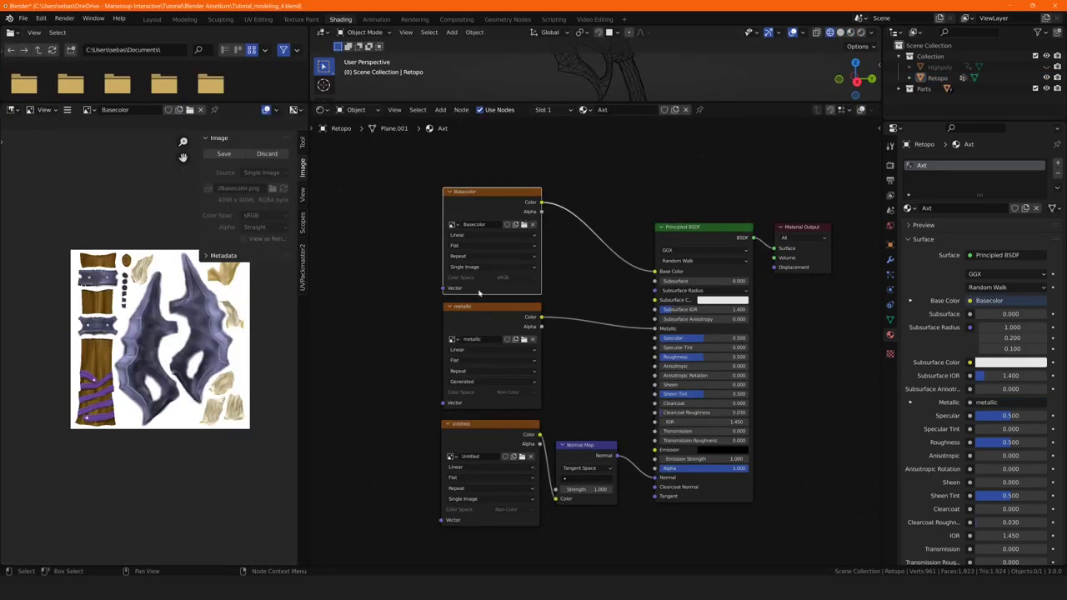
click(412, 266)
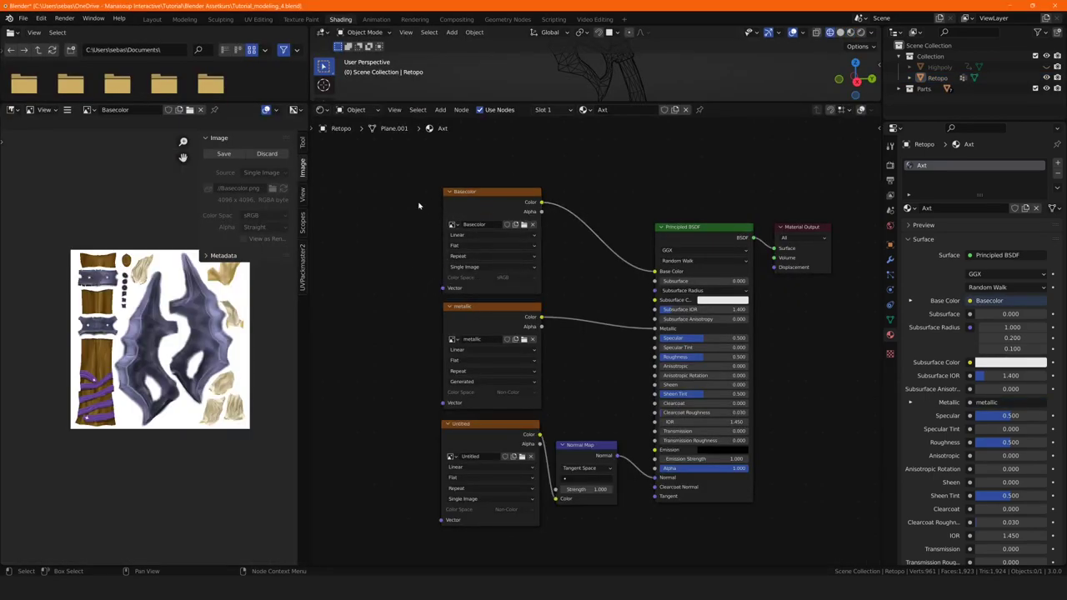
click(473, 197)
click(482, 307)
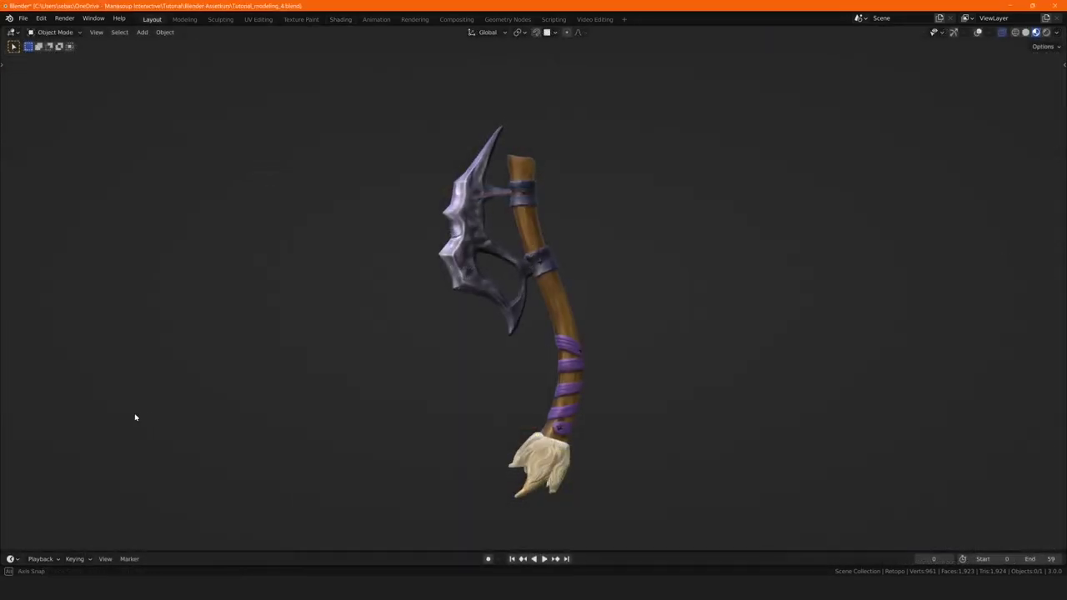
mouse_move(135, 417)
middle_down()
mouse_move(114, 417)
mouse_move(221, 416)
mouse_move(122, 421)
mouse_move(197, 412)
mouse_move(169, 405)
middle_up()
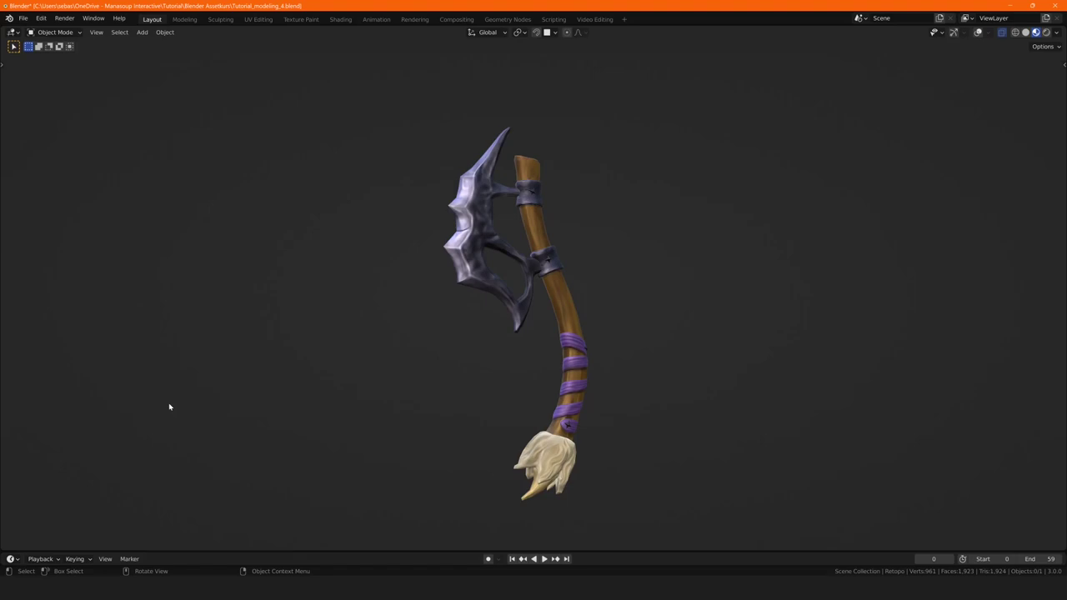
mouse_move(137, 406)
middle_down()
mouse_move(209, 389)
mouse_move(236, 429)
mouse_move(158, 398)
mouse_move(215, 407)
middle_up()
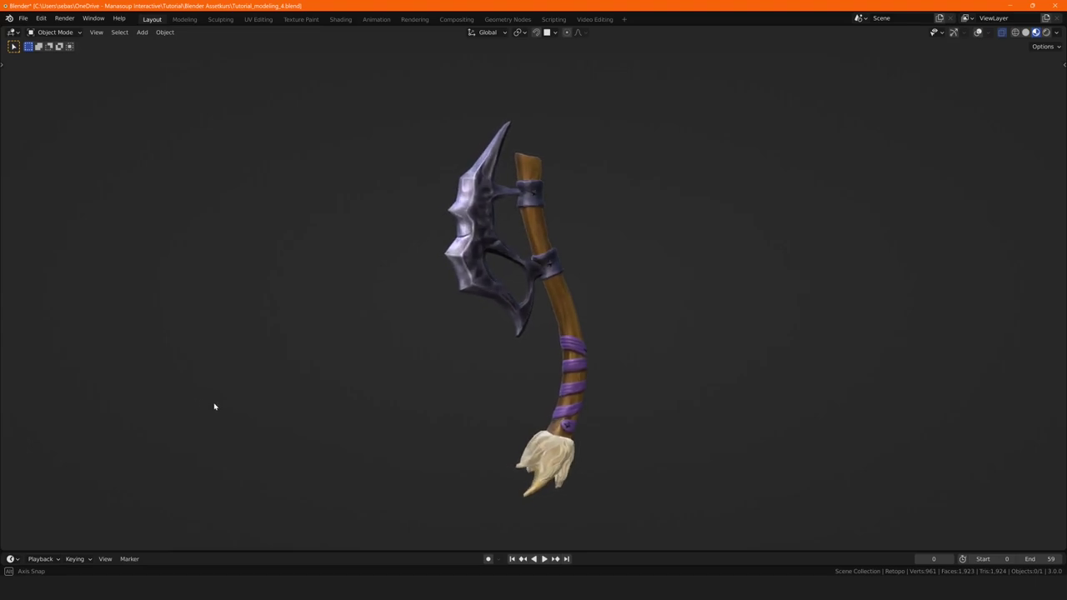